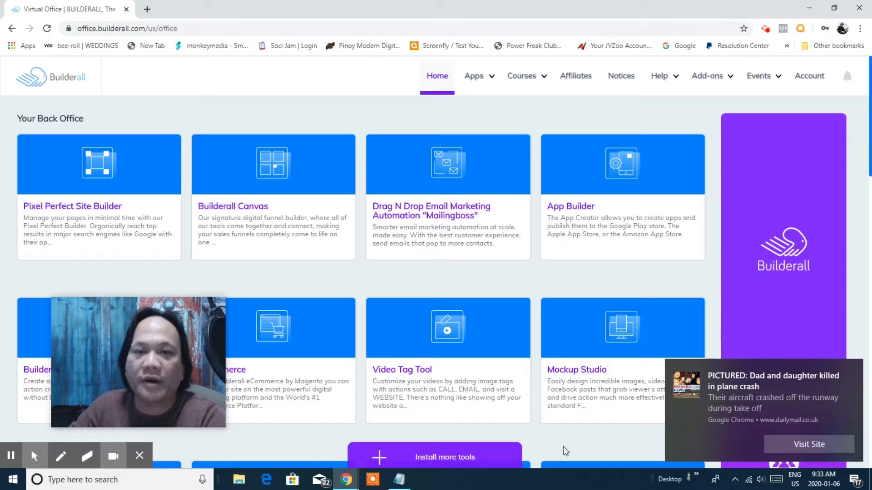
click(814, 443)
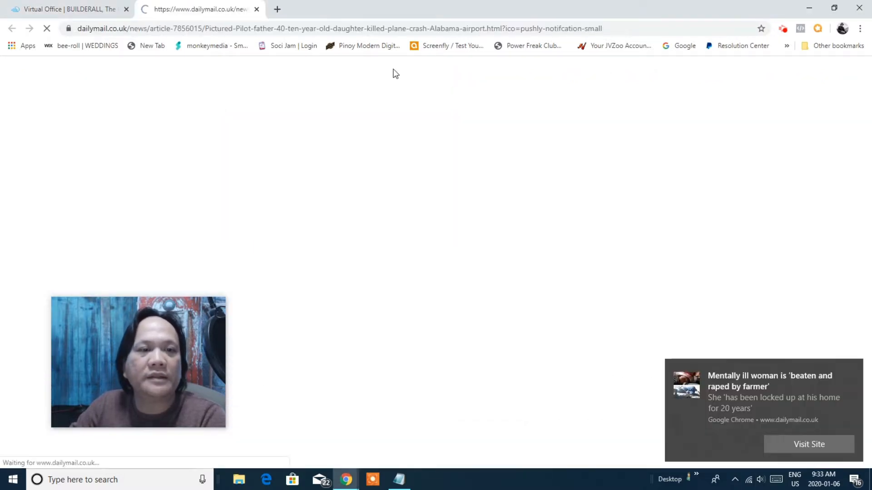
click(257, 9)
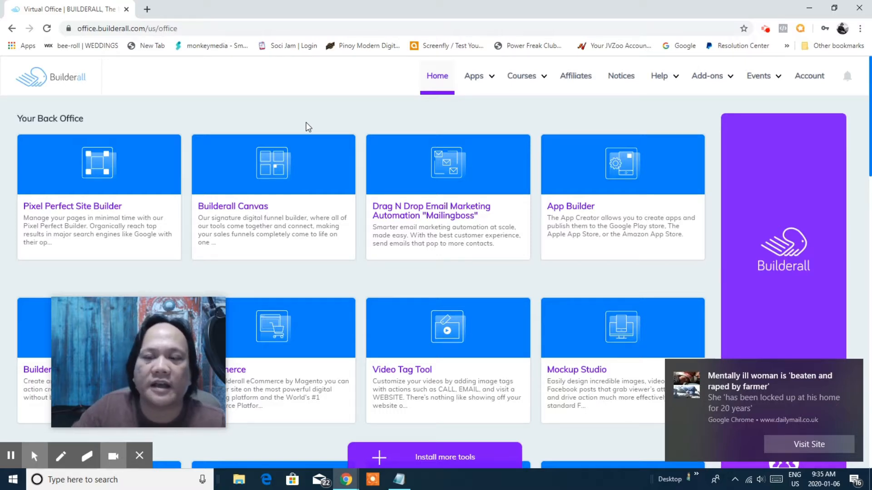
scroll(436, 264, down, 5)
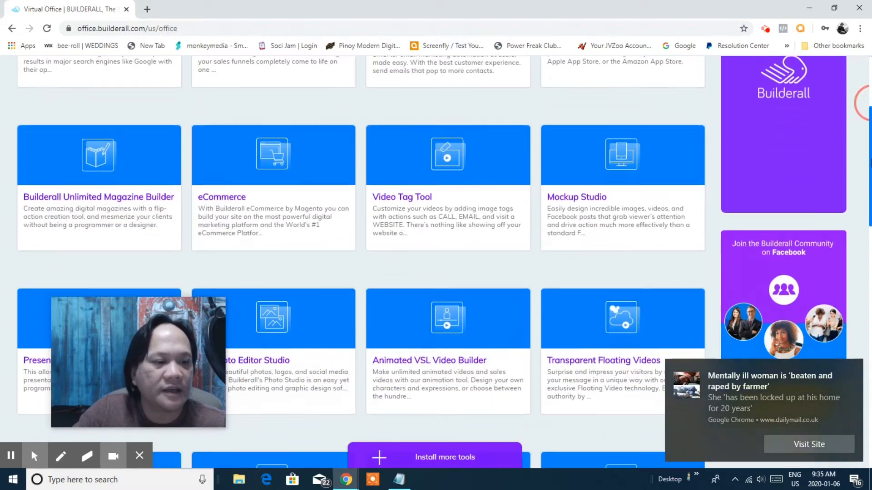
scroll(436, 264, up, 5)
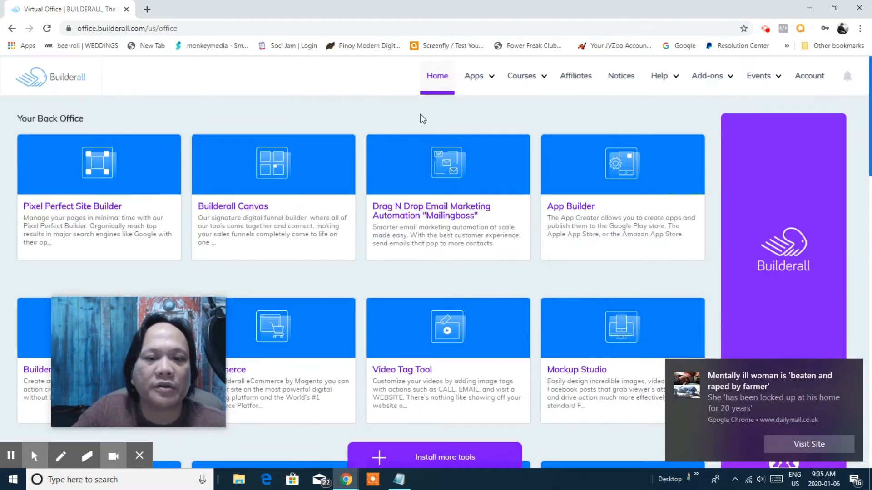
mouse_move(503, 99)
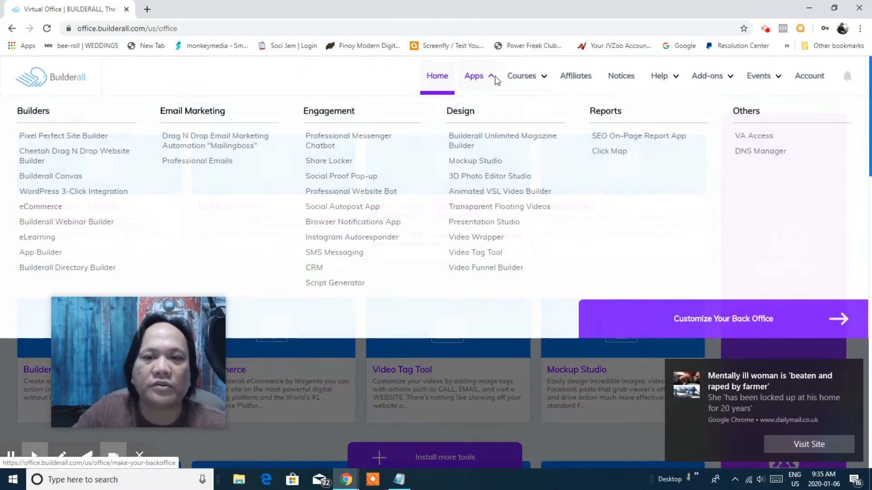
mouse_move(495, 75)
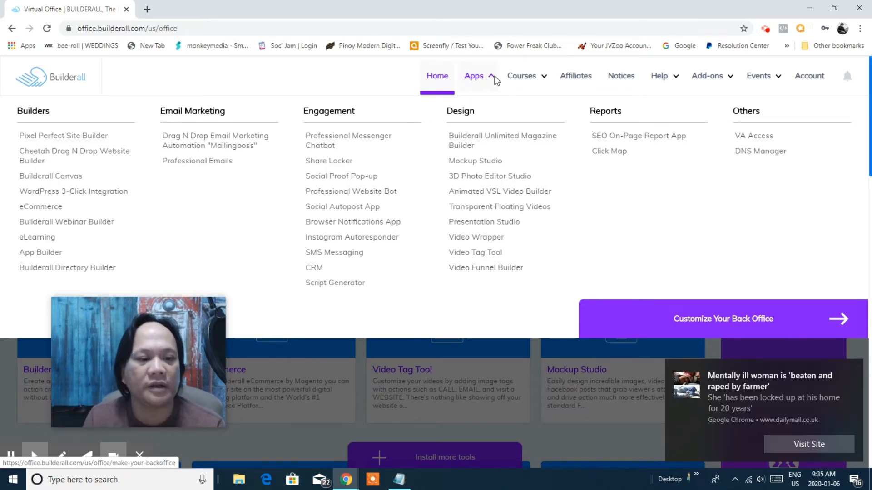
Step: Dismiss the pending Daily Mail and YouTube desktop notifications covering the Builderall back office
drag(140, 313, 796, 382)
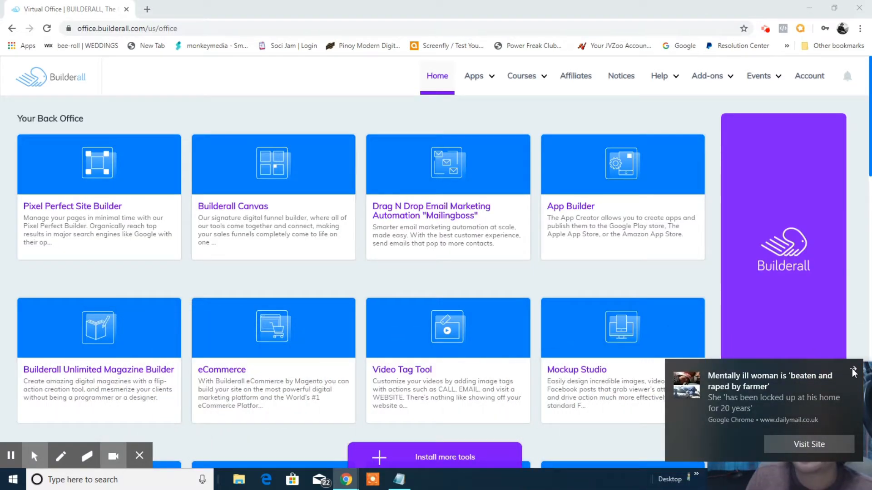
click(852, 368)
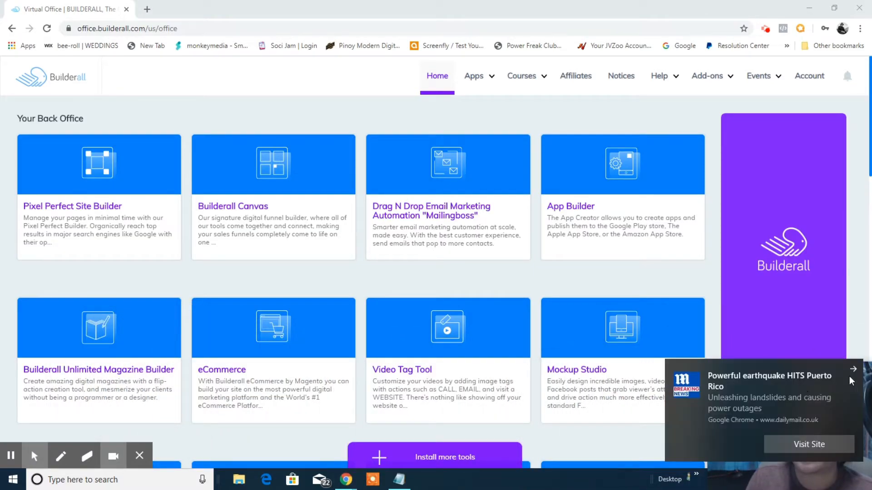
click(853, 369)
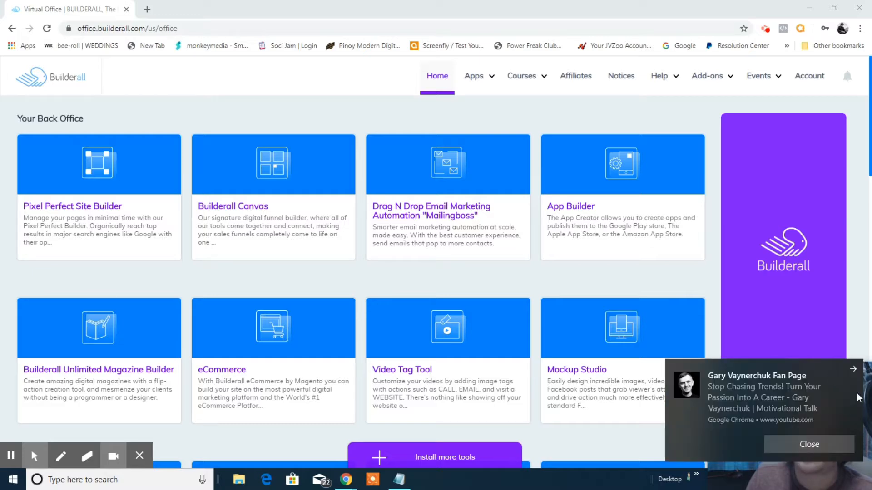
click(822, 440)
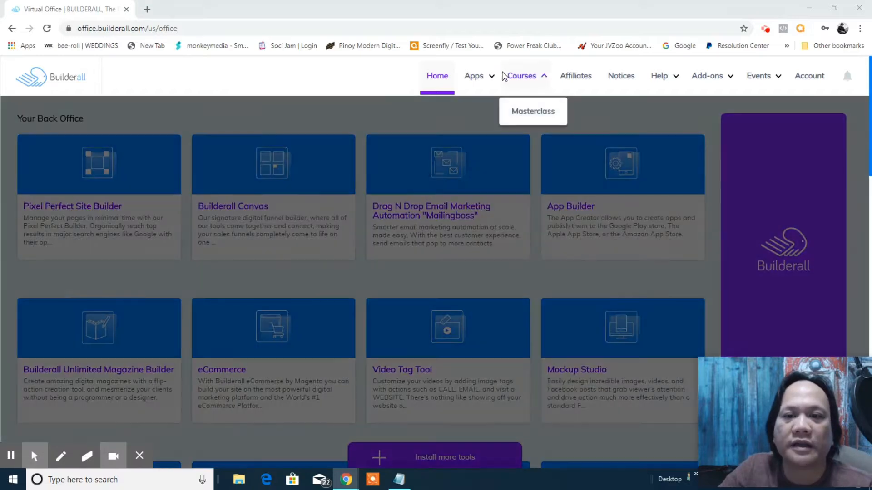
Step: Open the eLearning app from the Builders group and look over its home dashboard
mouse_move(493, 78)
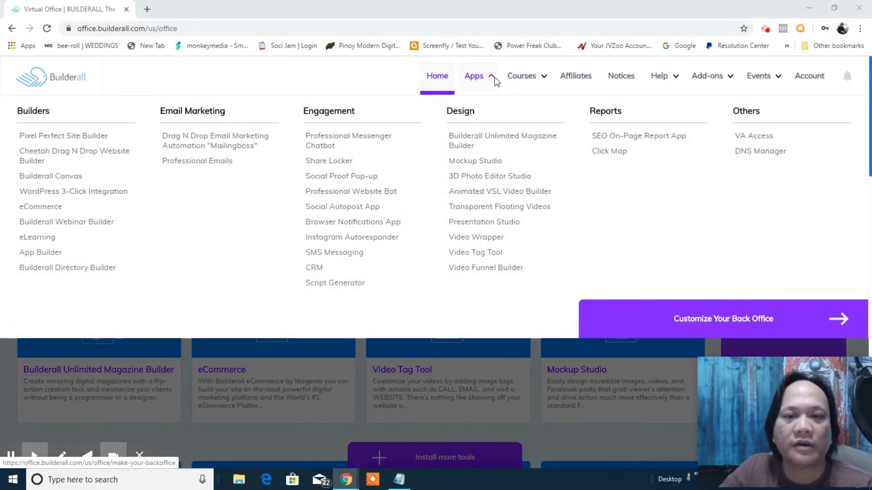
click(45, 237)
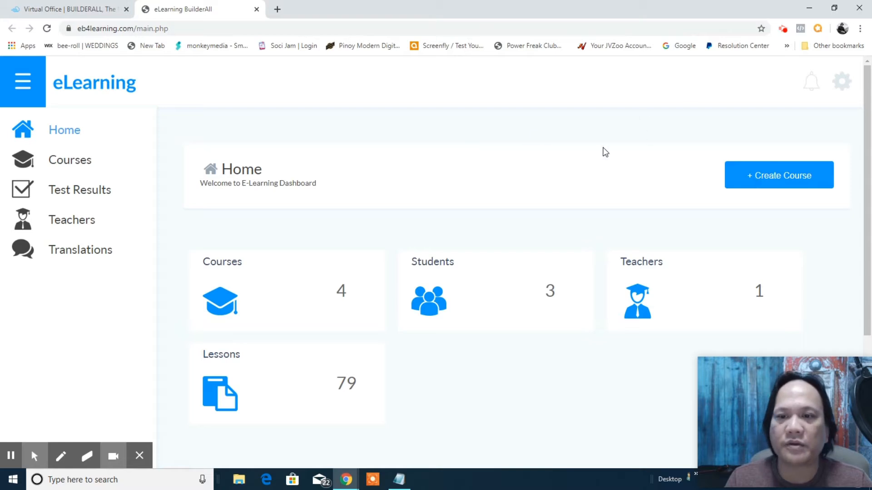
scroll(491, 174, down, 3)
scroll(491, 173, up, 2)
scroll(494, 174, up, 1)
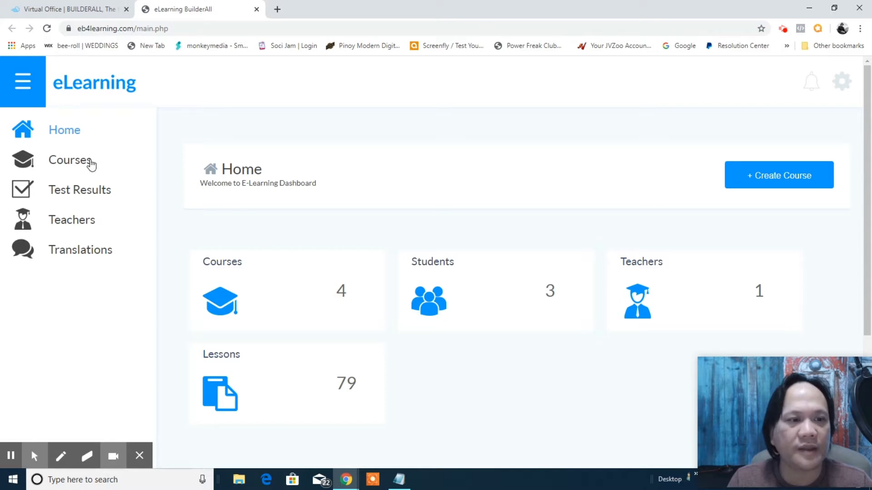
Step: Show the list of existing eLearning courses and review their names and categories
click(87, 164)
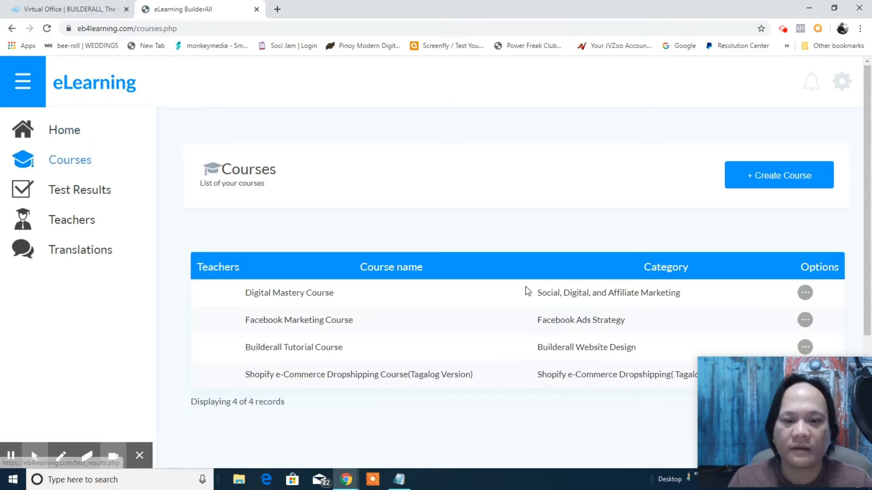
drag(867, 284, 871, 368)
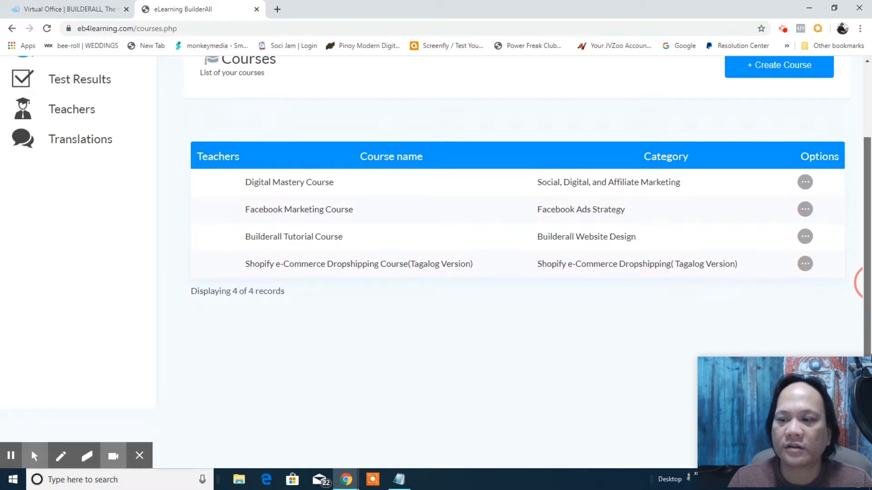
drag(799, 406, 813, 489)
drag(784, 463, 13, 489)
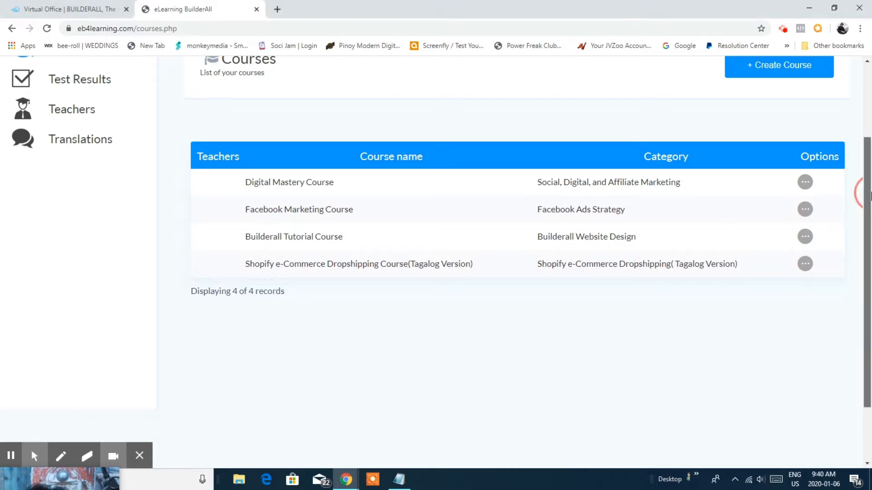
scroll(863, 196, up, 3)
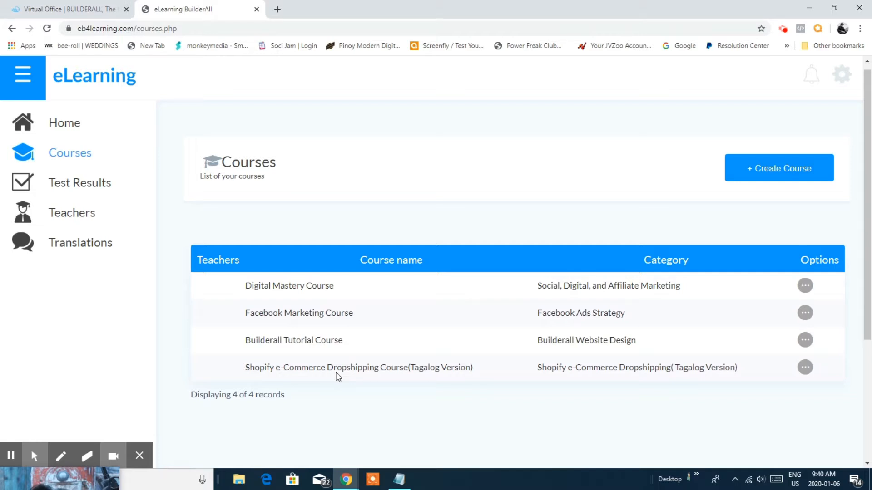
Step: Open the Digital Mastery Course page and expand its Social Media Strategy module to view the lessons
click(807, 289)
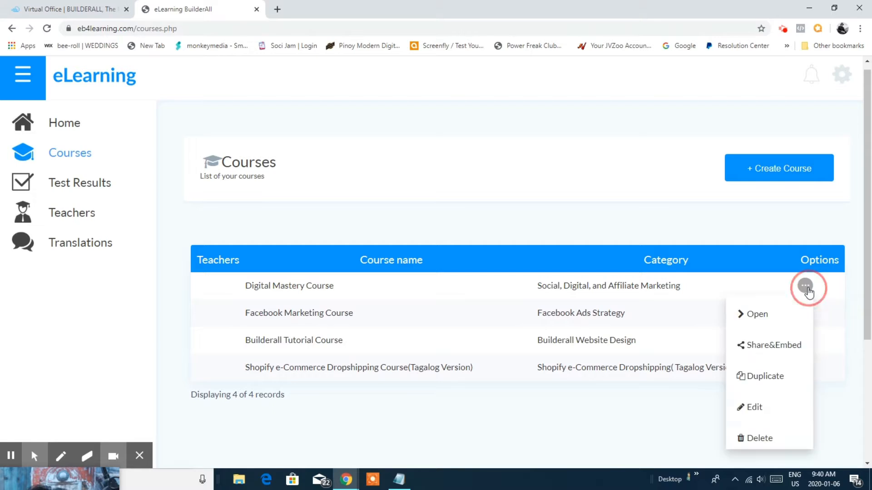
click(273, 287)
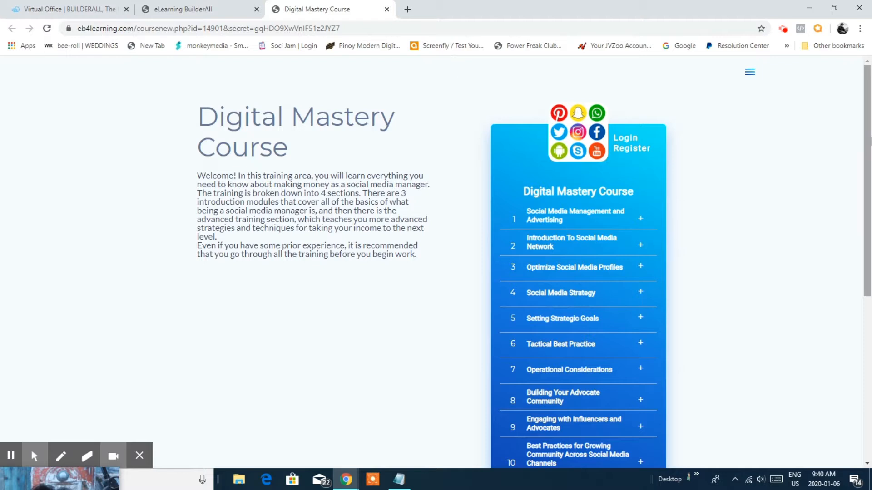
scroll(558, 187, down, 1)
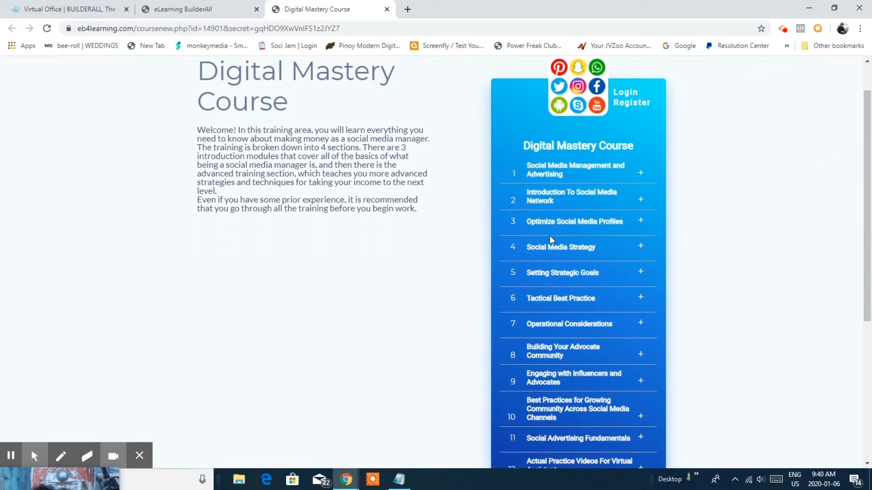
click(564, 255)
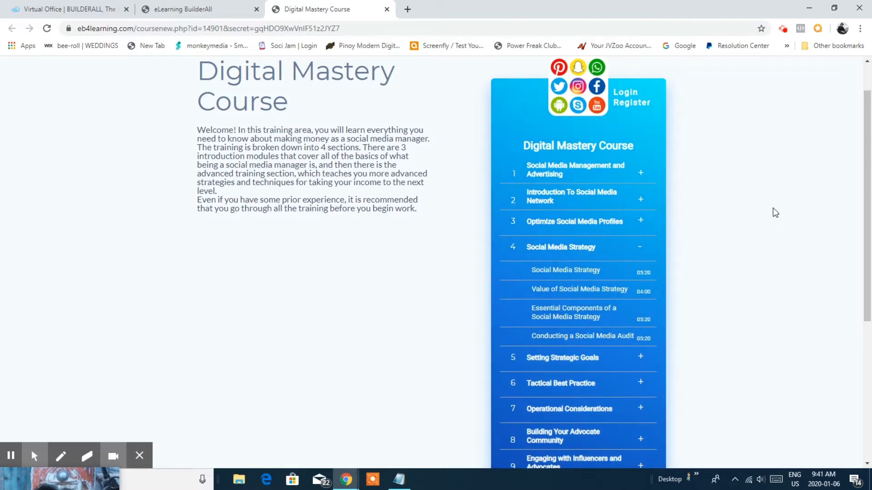
scroll(772, 210, down, 2)
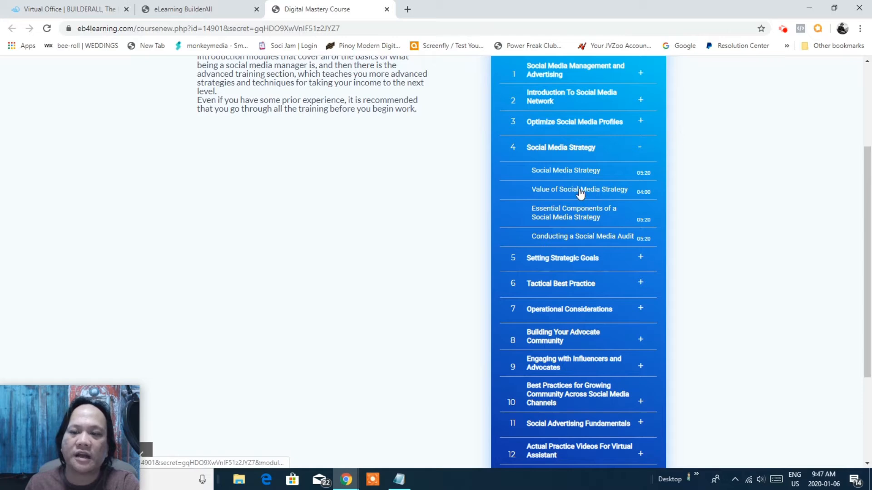
Step: Open the lesson "Essential Components of a Social Media Strategy" and look through its video, comments area and module list
click(568, 212)
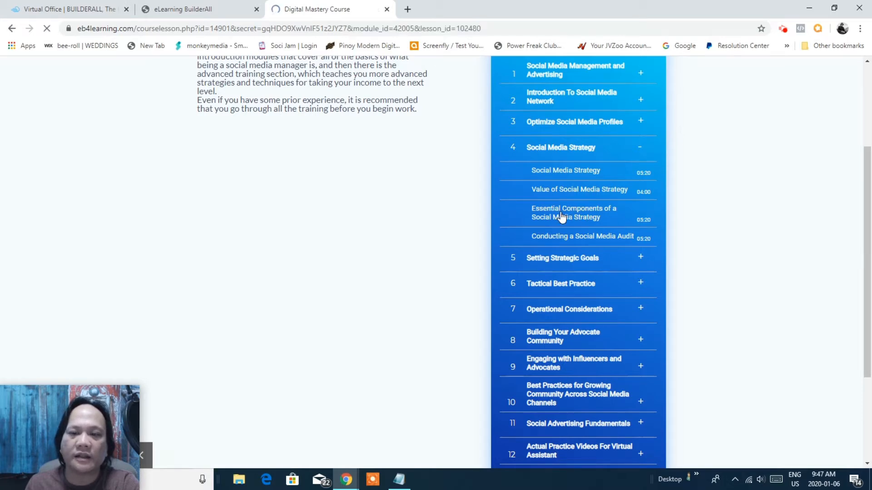
scroll(418, 266, down, 5)
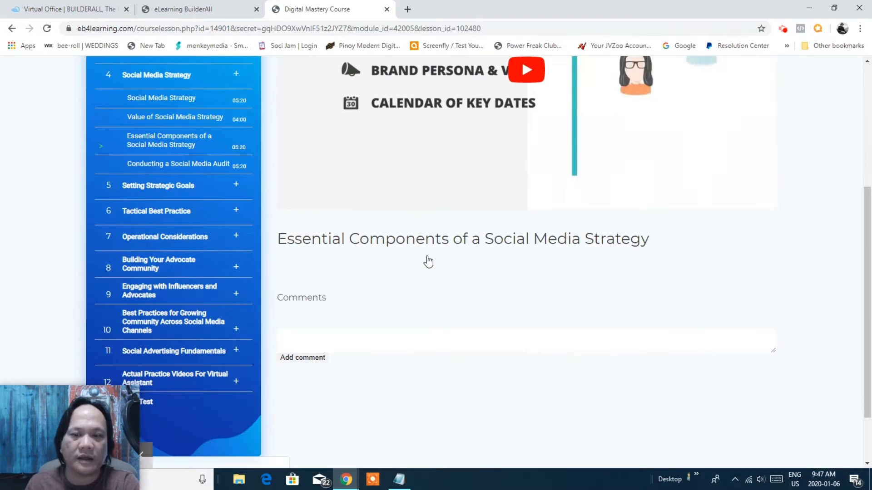
scroll(463, 173, up, 2)
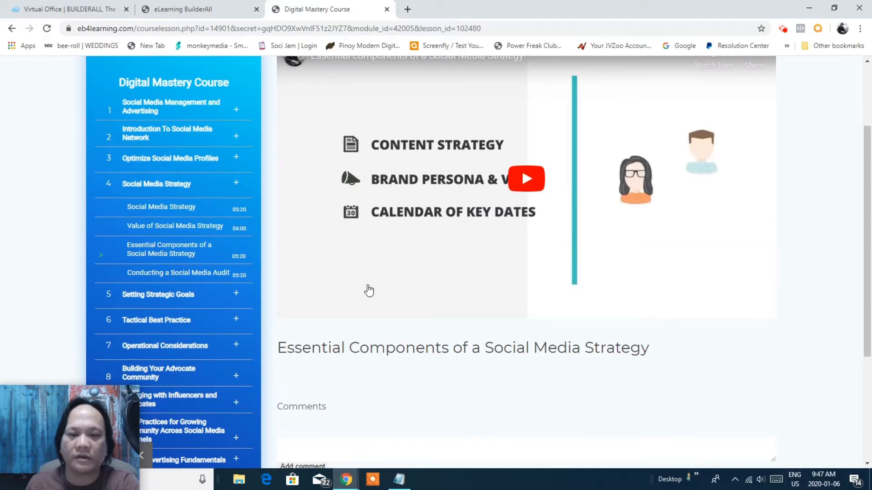
scroll(432, 326, up, 2)
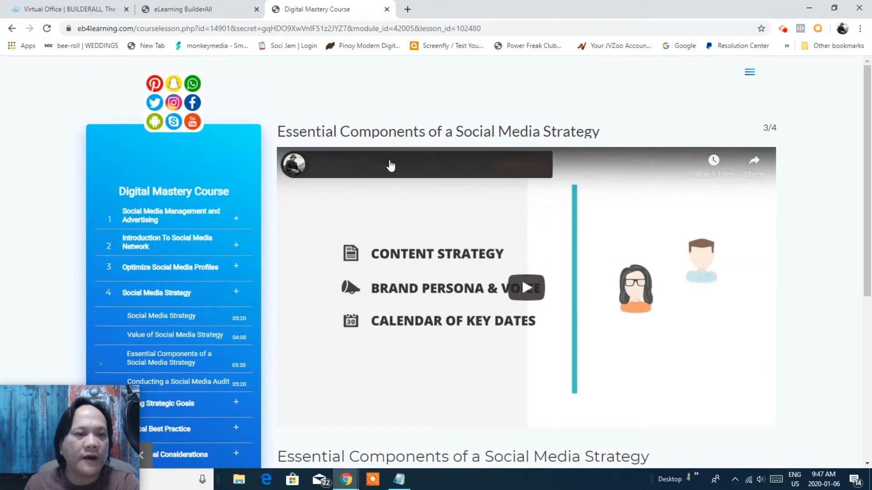
scroll(171, 213, down, 5)
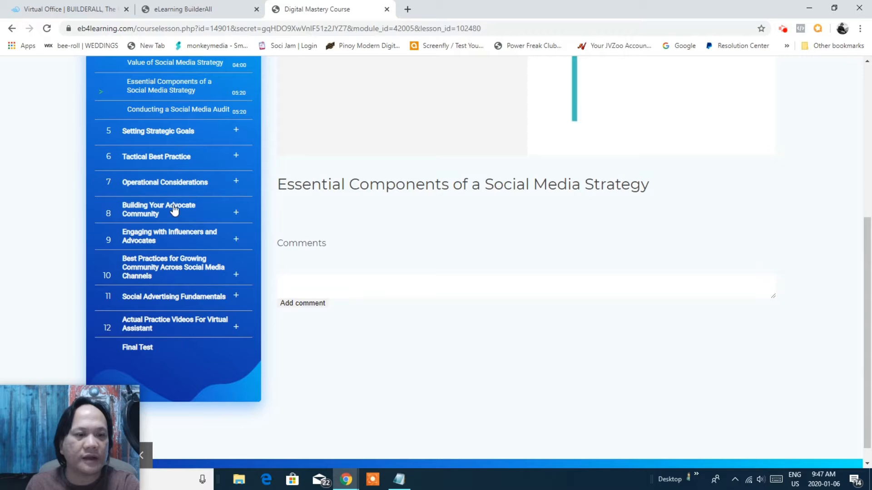
Step: Expand the Tactical Best Practice module and view its first lesson, "Tactical Best Practice"
click(163, 159)
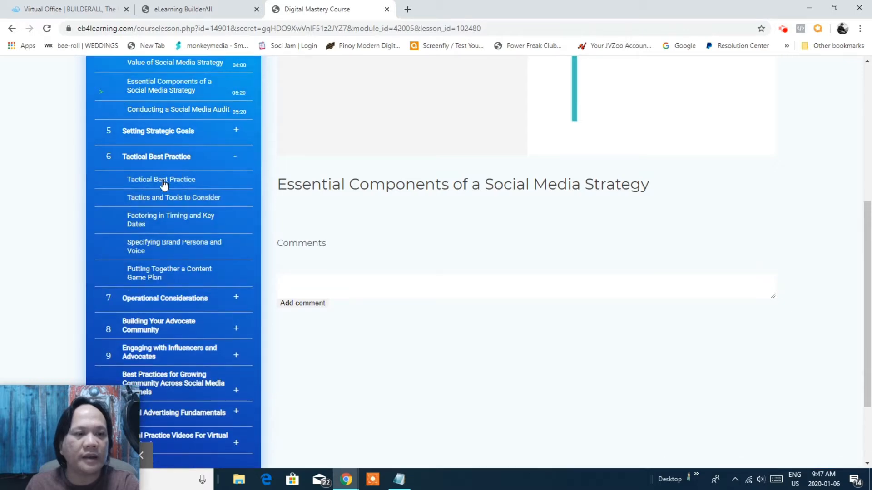
click(163, 180)
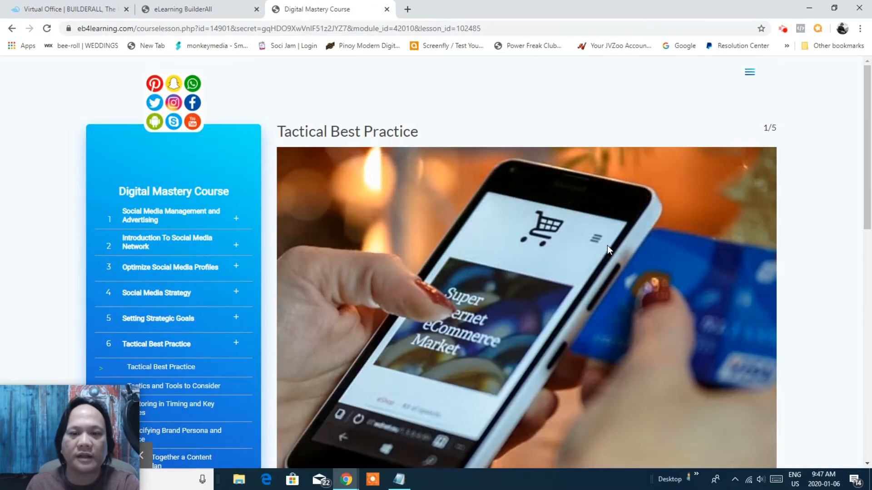
scroll(611, 250, down, 5)
scroll(614, 256, up, 5)
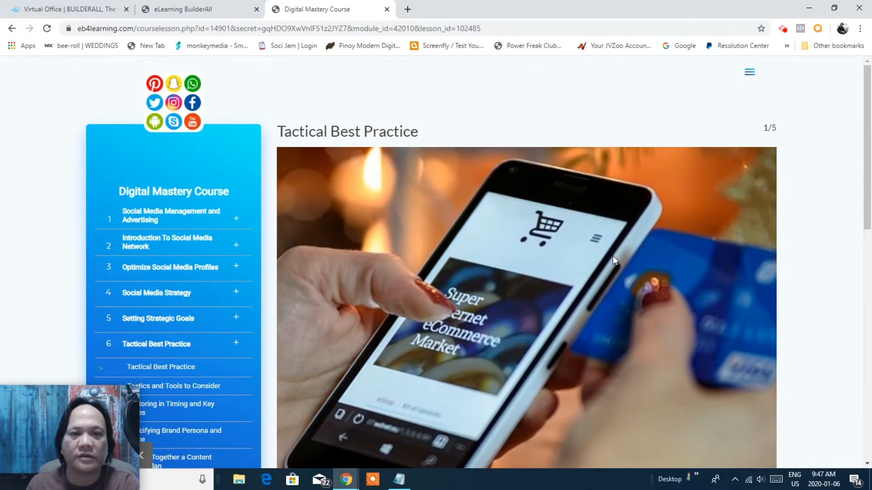
Step: Close the Digital Mastery Course page, check the Builderall back office, and return to the eLearning course list
click(386, 10)
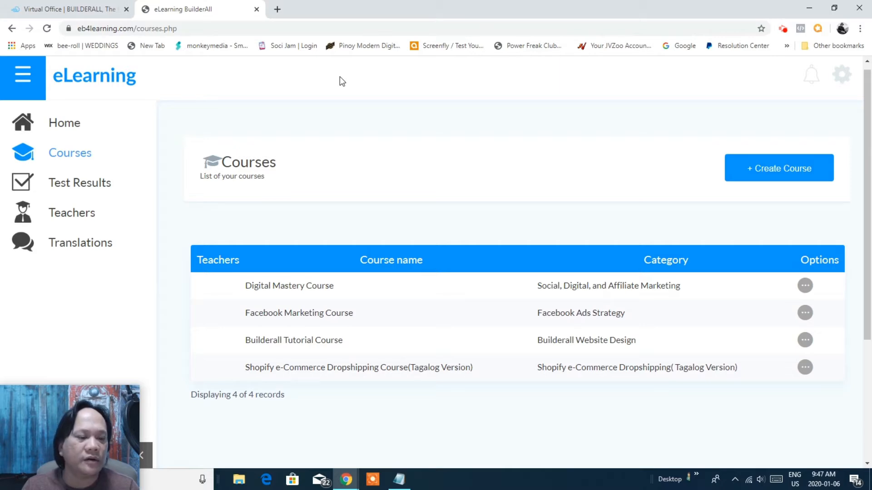
click(75, 9)
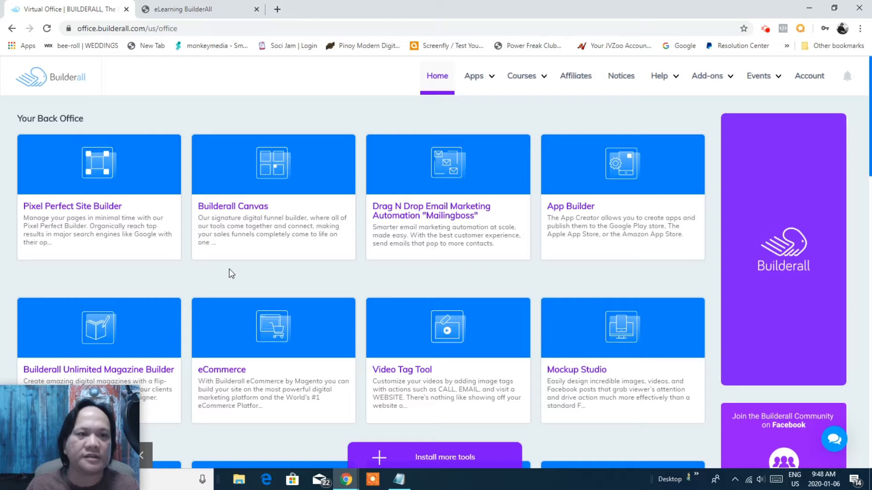
click(206, 9)
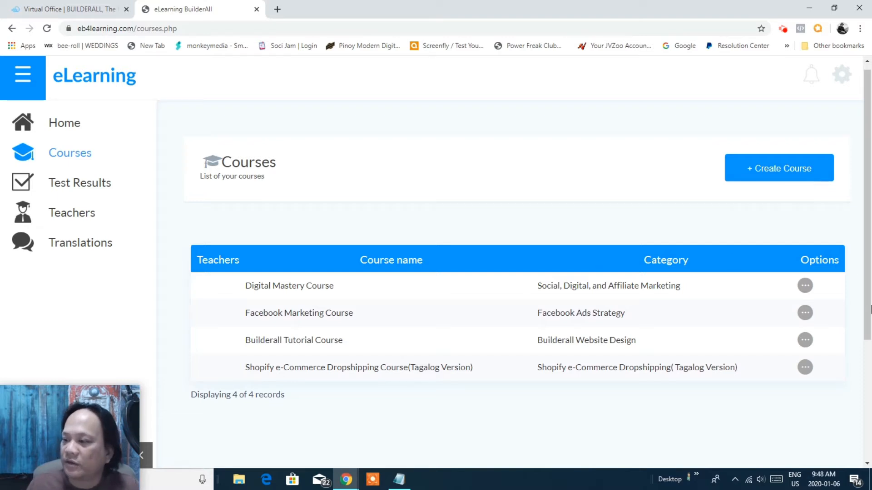
Step: Start creating a new course and add a new course category named "Culinary cooking"
click(765, 174)
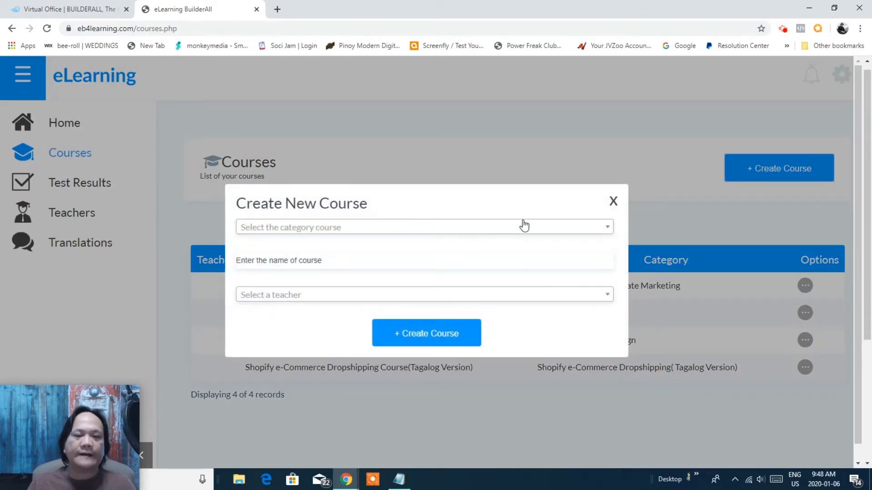
click(606, 232)
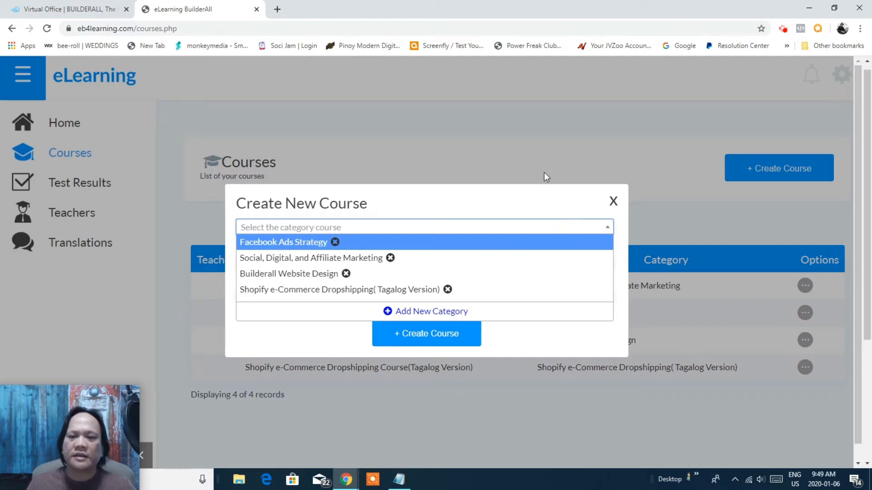
click(424, 313)
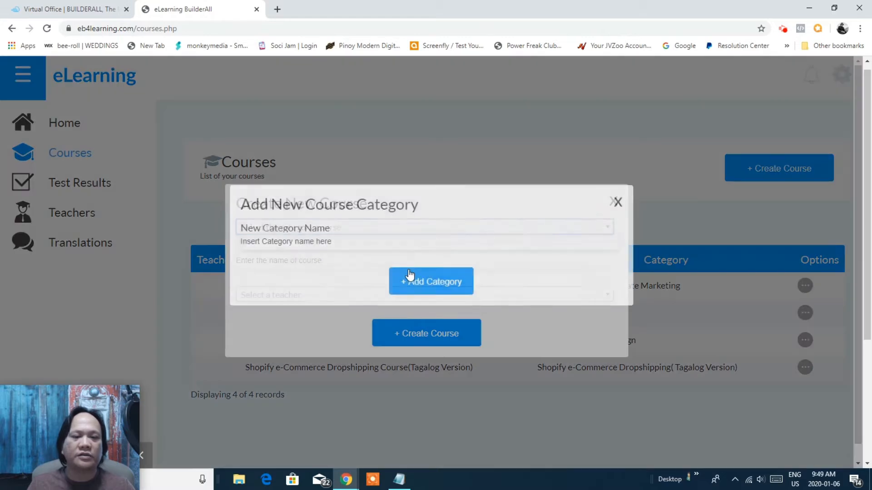
click(415, 248)
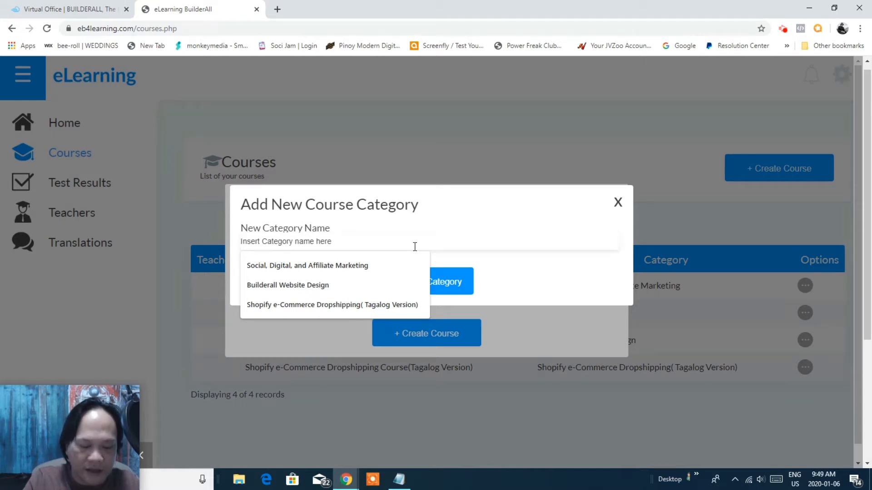
text(Culinary)
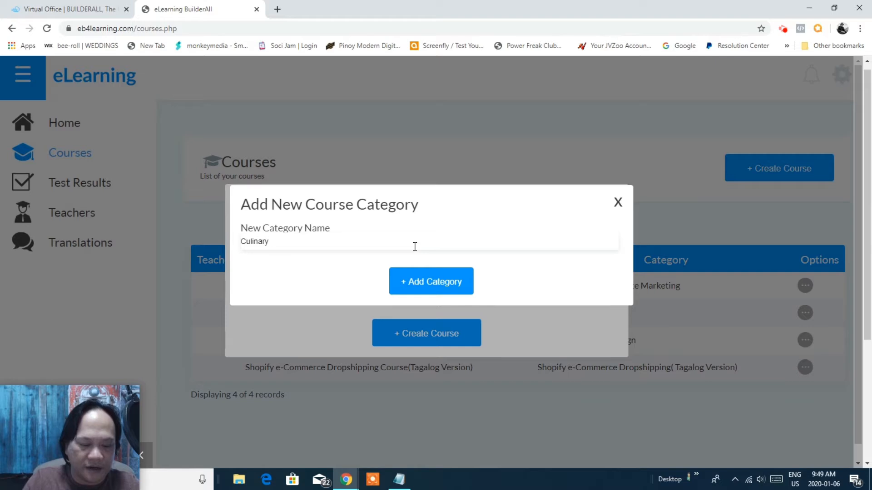
text( cooking)
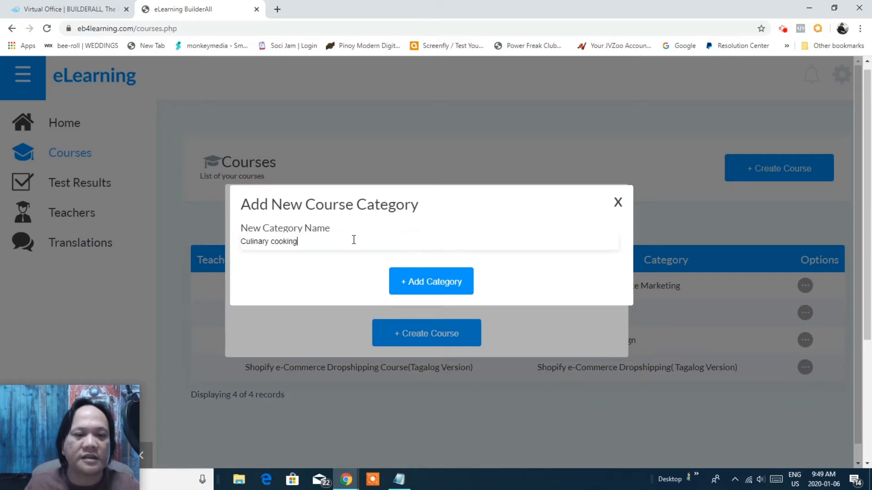
click(438, 283)
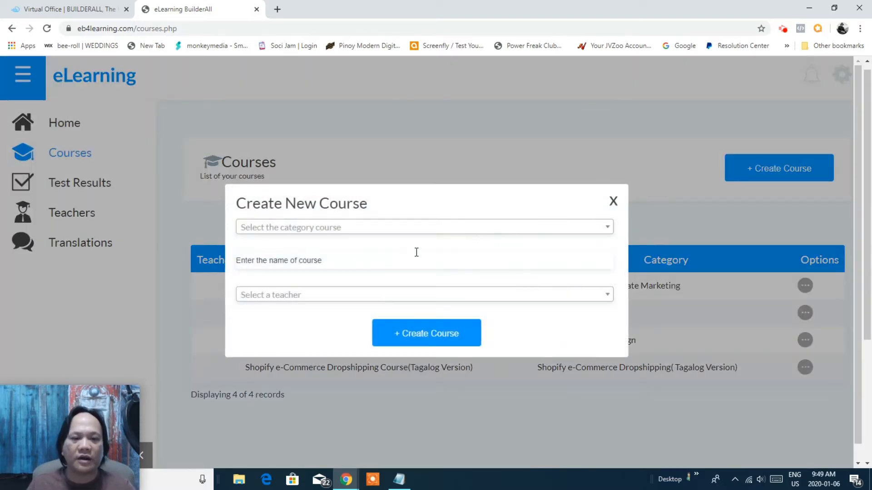
Step: Assign the new course to the Culinary cooking category and name it "French Cooking"
click(606, 233)
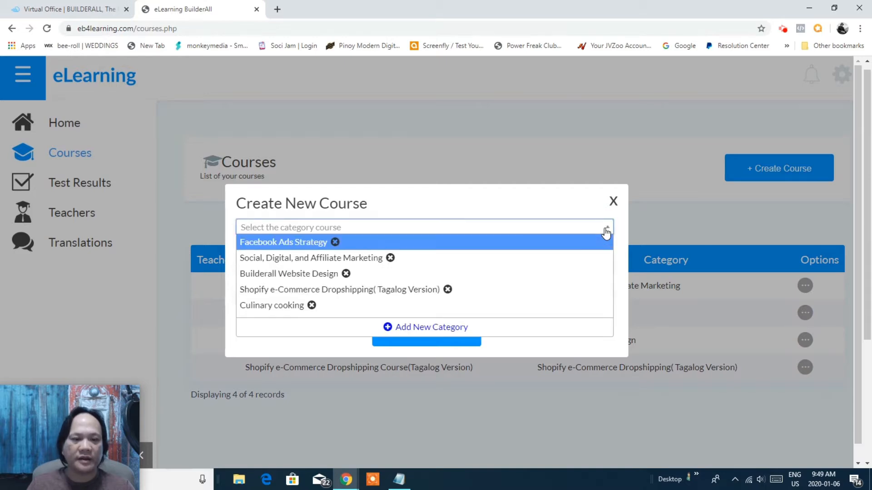
click(267, 309)
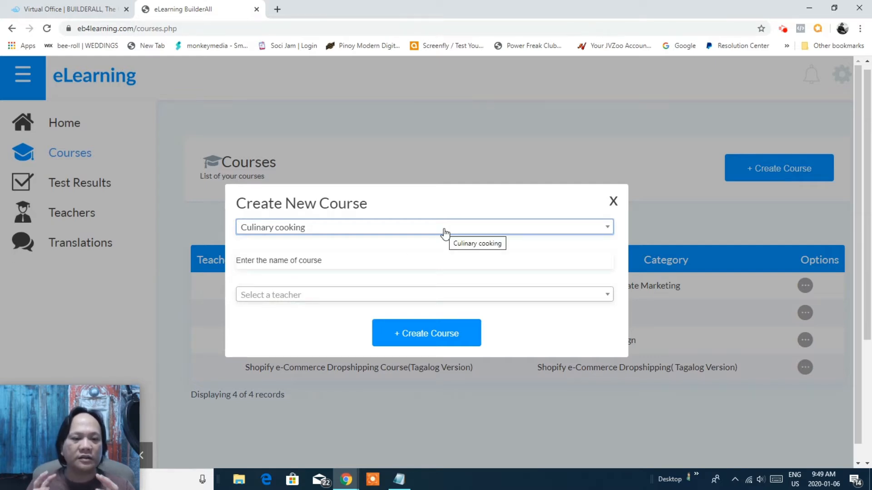
click(387, 262)
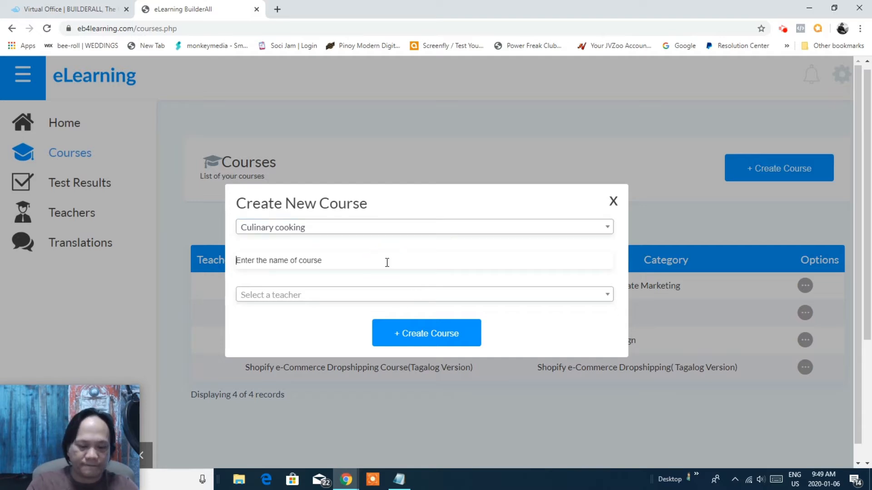
text(Fren)
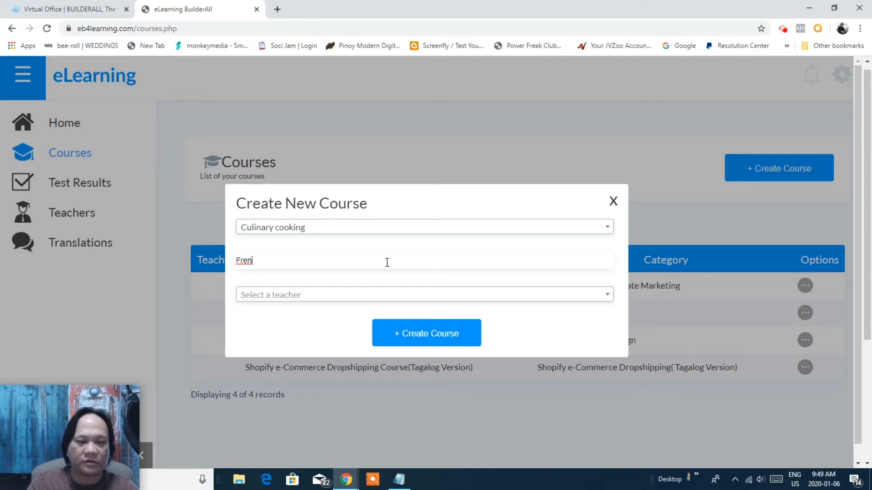
text(c)
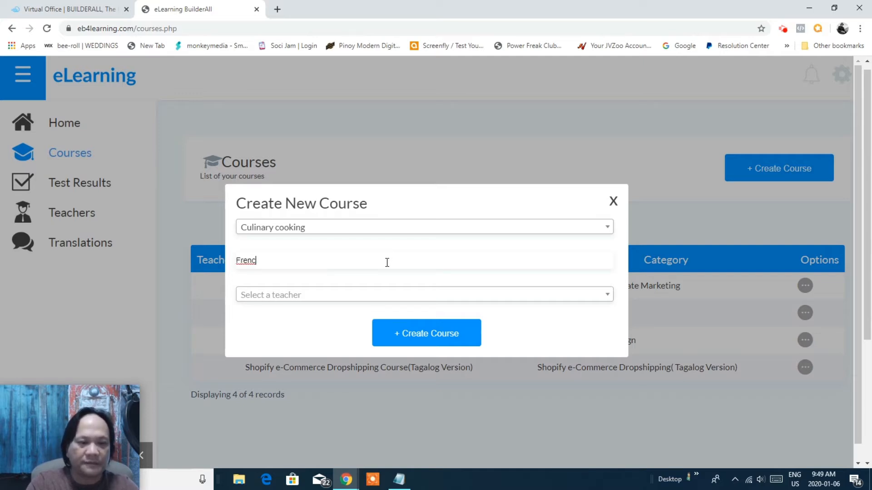
text(h)
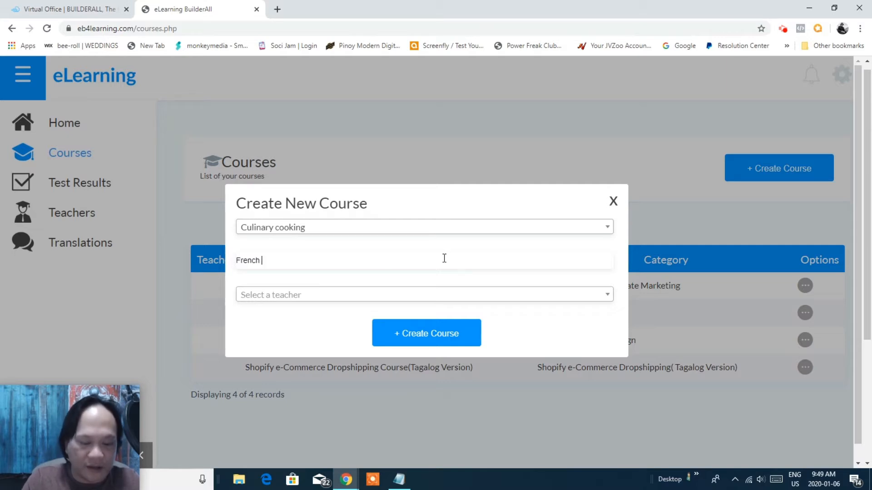
text( Cooking)
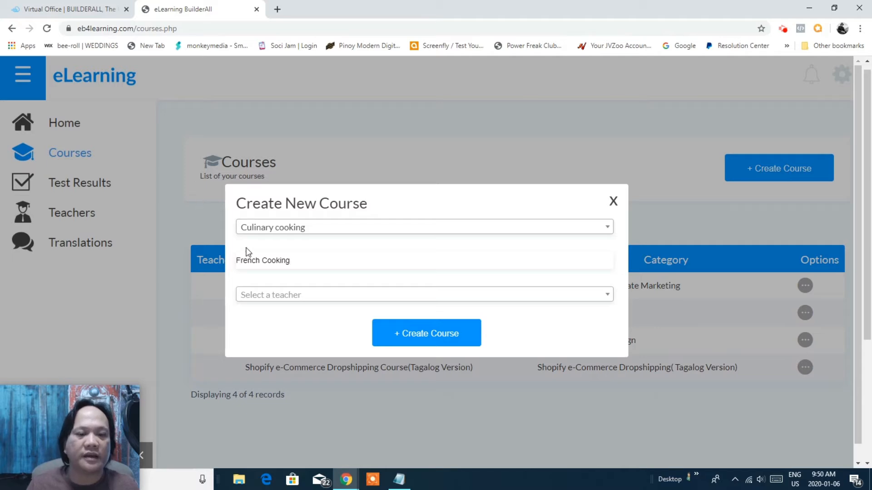
Step: Select the existing teacher for the French Cooking course and create the course
click(605, 296)
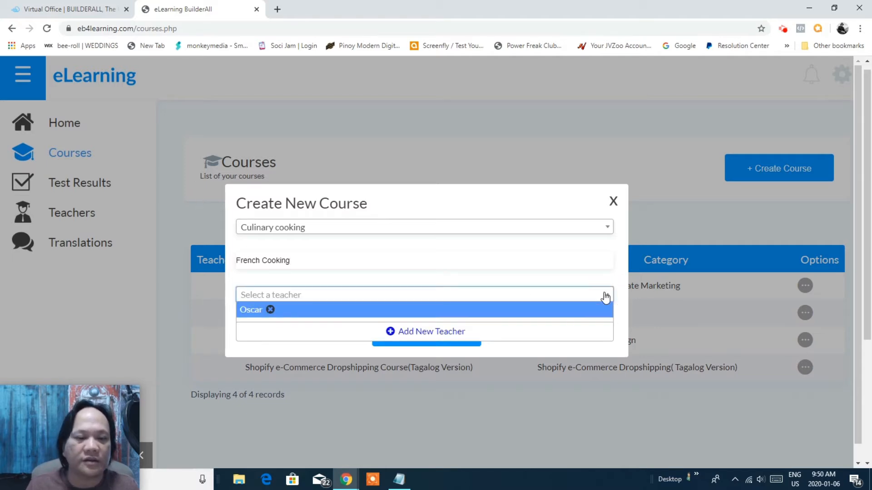
click(246, 312)
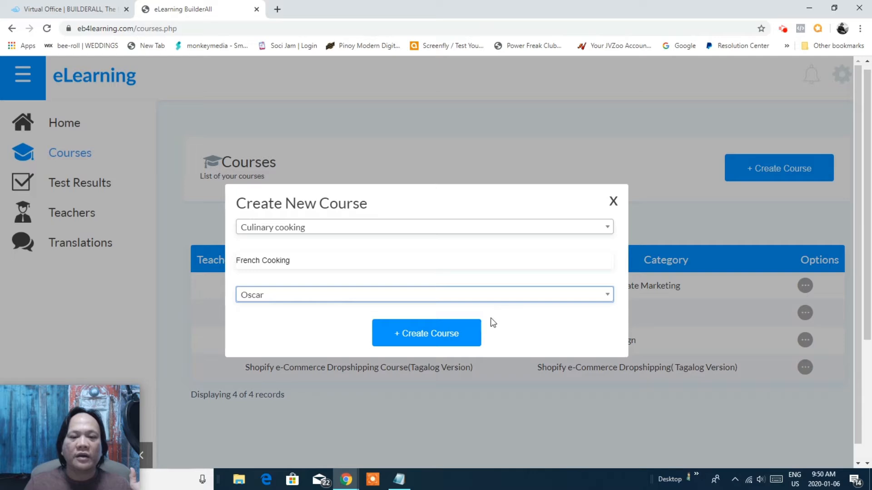
click(421, 336)
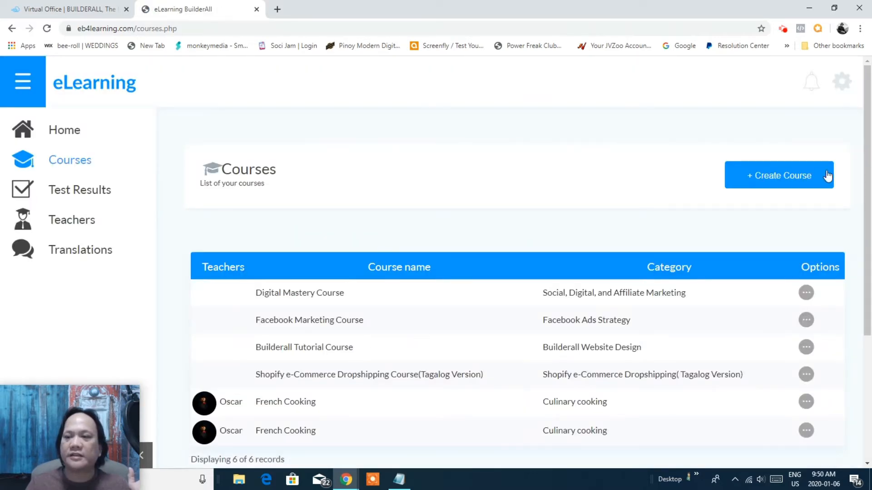
Step: Delete the duplicate French Cooking entry, the last one in the course list
drag(868, 141, 848, 247)
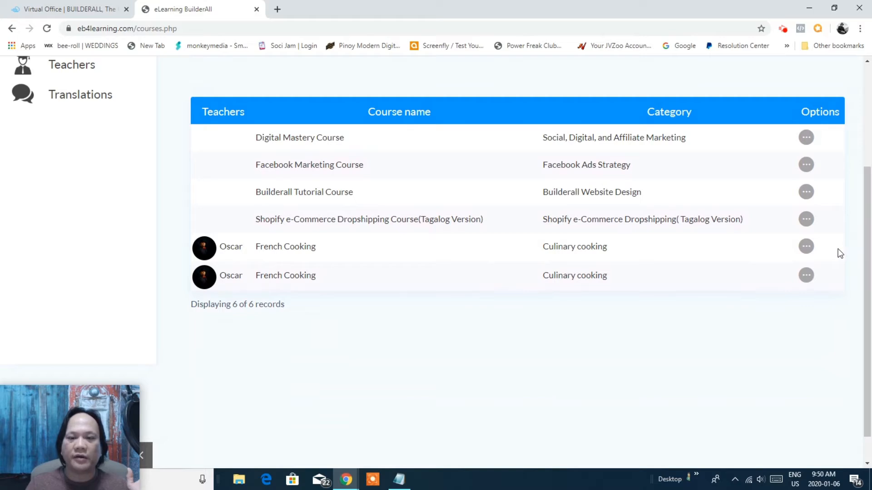
click(806, 275)
click(761, 428)
click(563, 286)
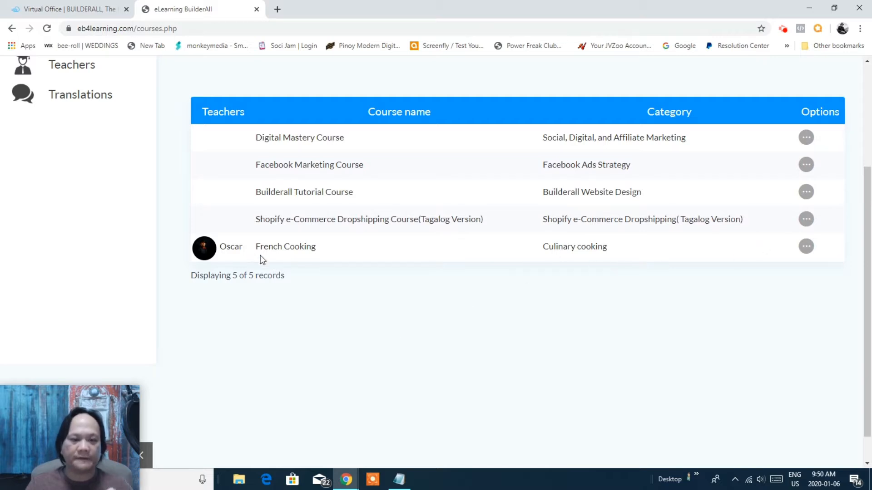
Step: Open the French Cooking course for editing and bring its setup sections into view
click(806, 248)
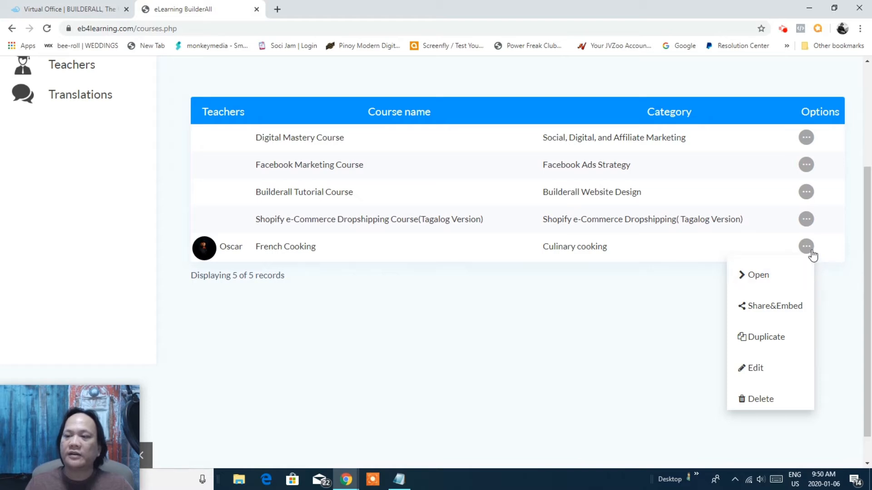
click(755, 369)
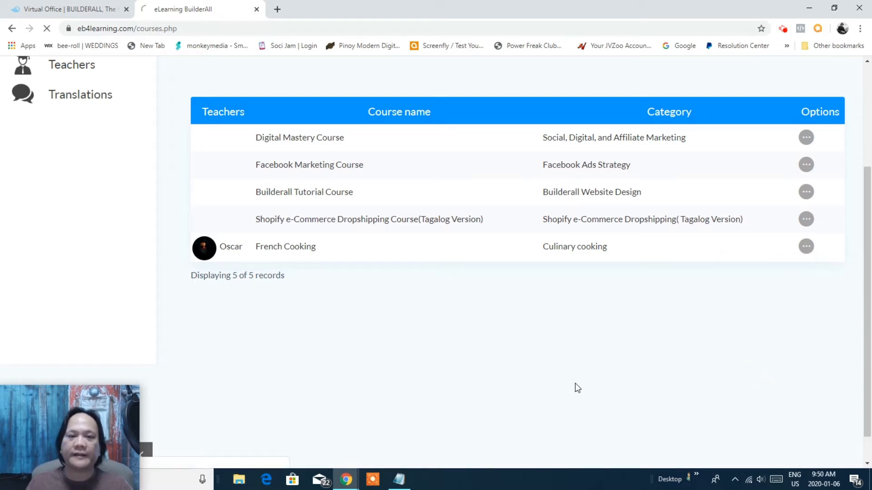
drag(869, 168, 870, 211)
Step: Look through the Modules, Lessons and Test sections of the French Cooking course
click(292, 110)
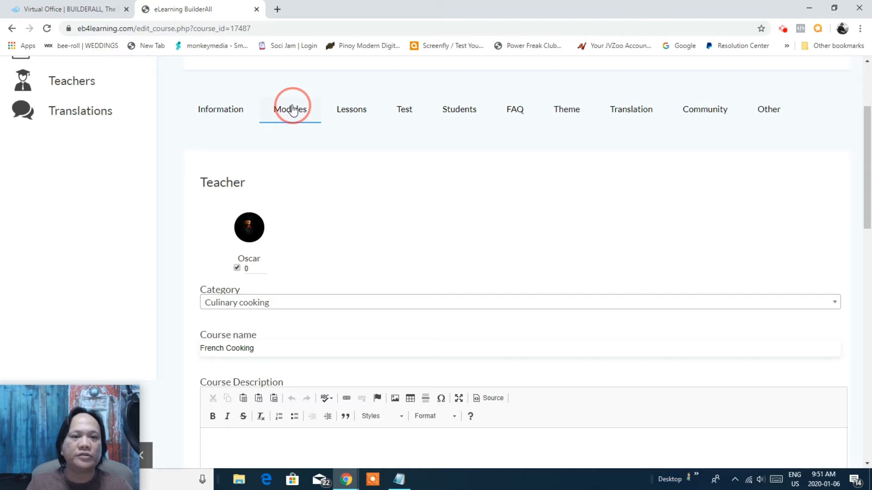
click(352, 187)
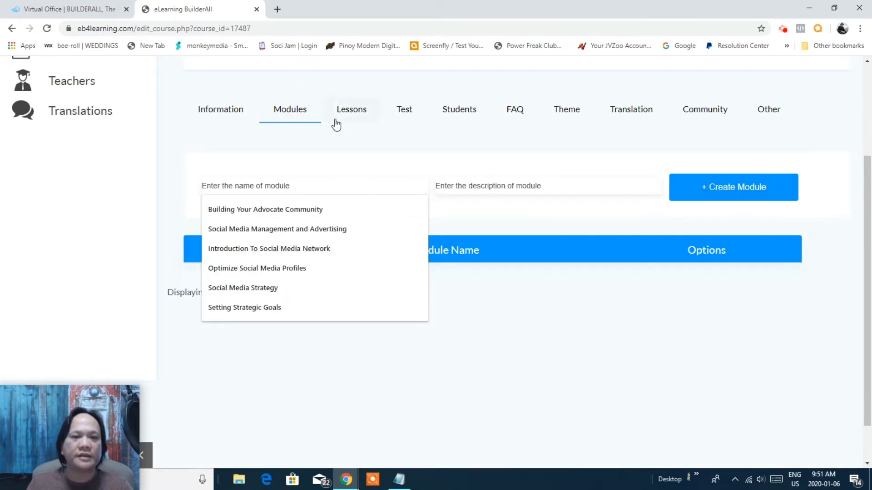
click(351, 117)
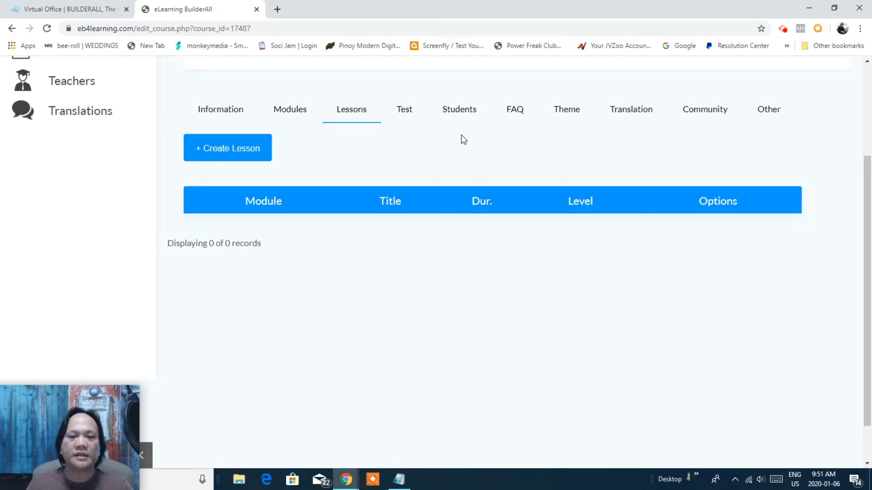
click(409, 113)
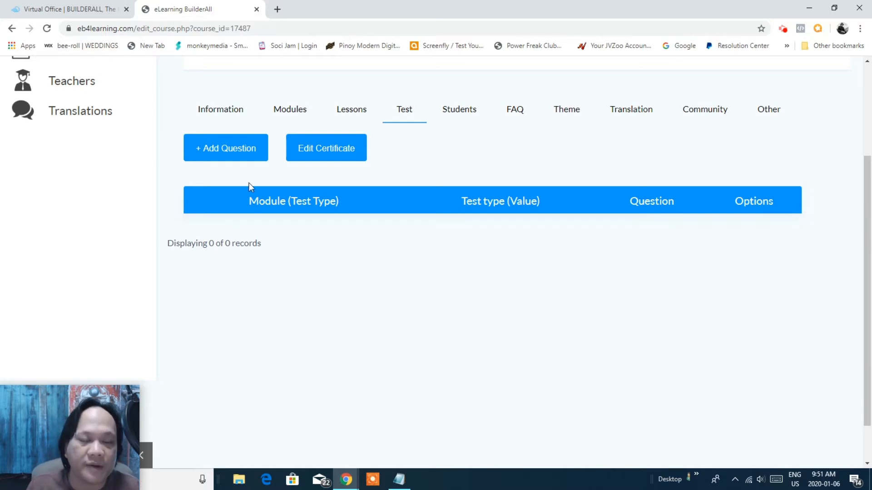
Step: Open the certificate editor, preview the purple and red themes, review the certificate phrases, and close it without saving
click(321, 151)
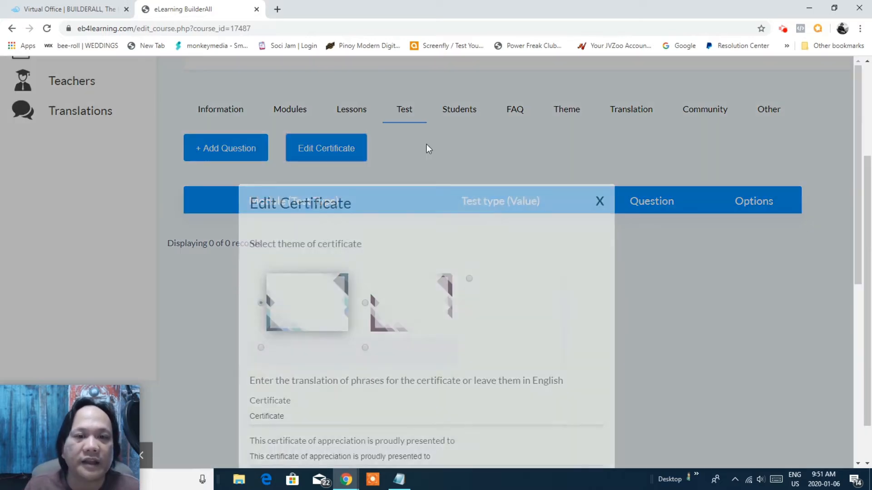
scroll(365, 258, down, 5)
scroll(404, 218, up, 4)
click(363, 252)
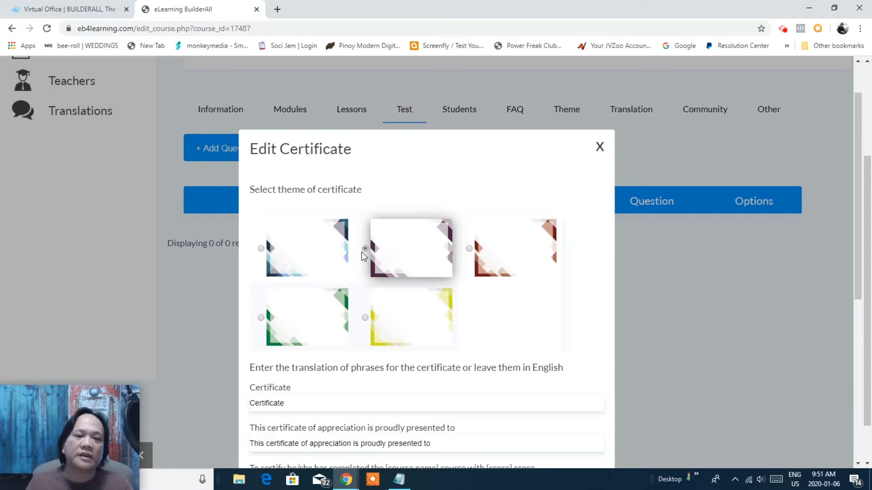
click(468, 250)
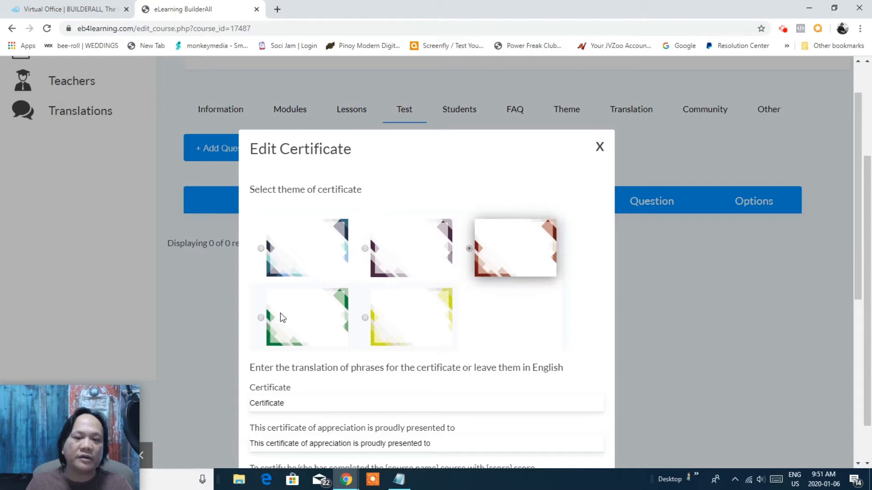
scroll(352, 329, down, 3)
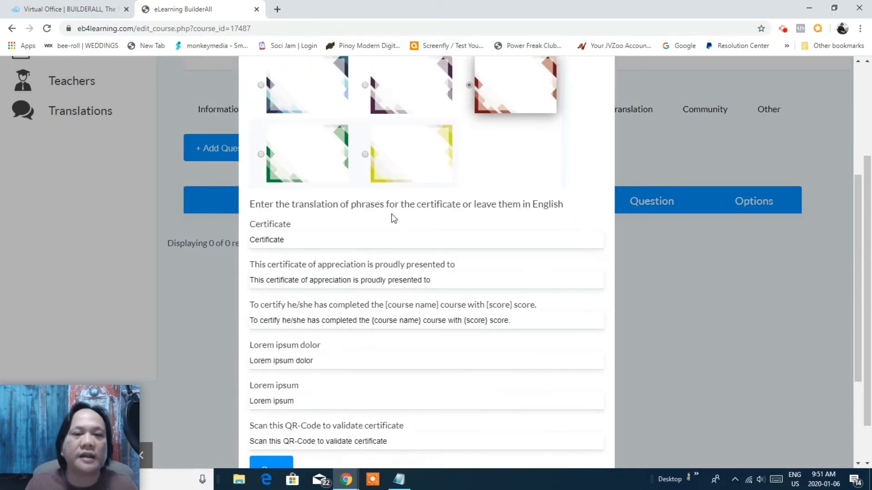
scroll(395, 213, up, 5)
click(599, 201)
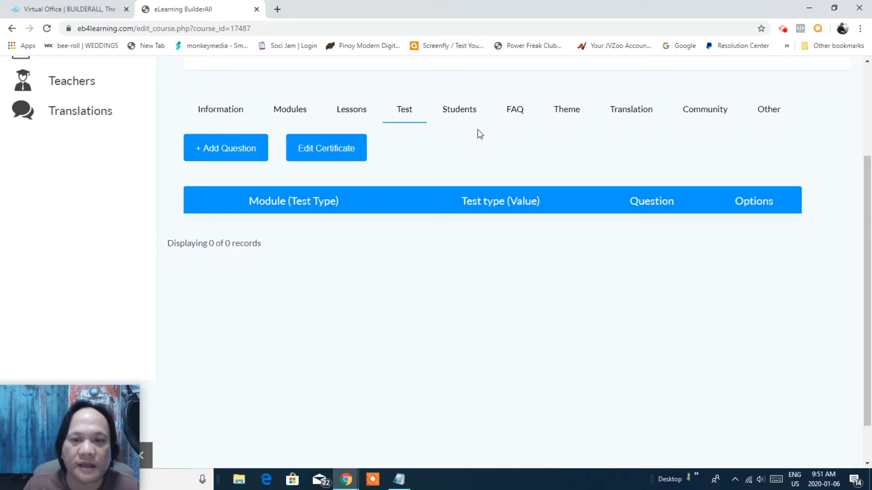
Step: Check the course's Students and FAQ sections, and choose the peach theme with the pink wave for the course
click(462, 114)
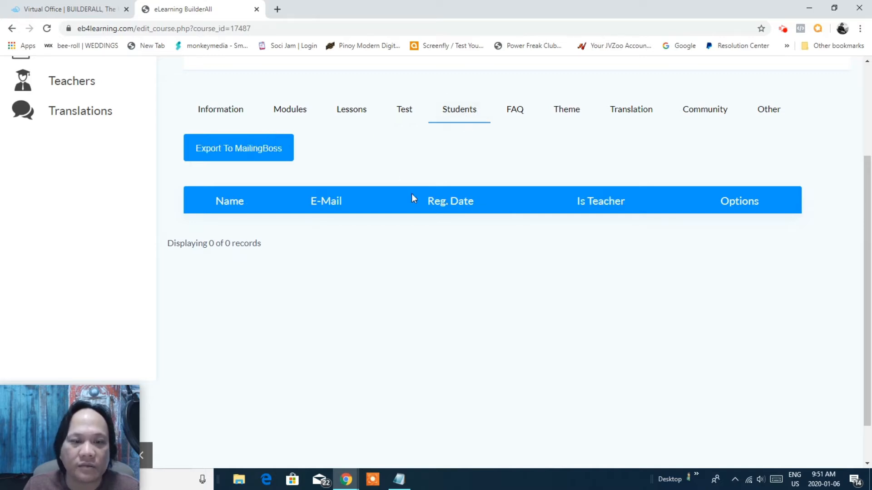
click(515, 112)
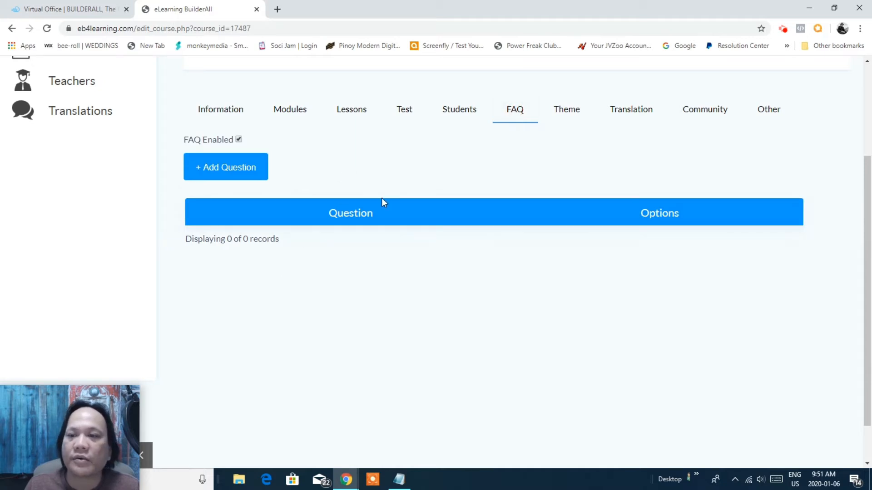
click(570, 113)
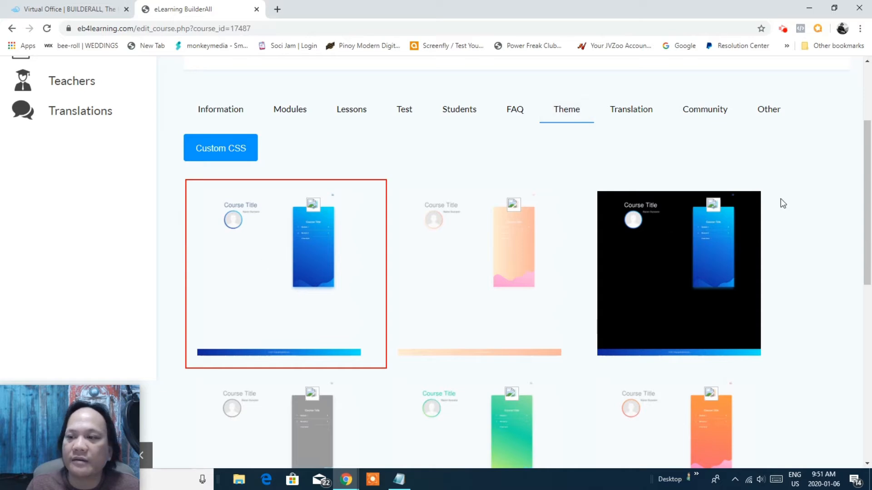
drag(866, 146, 867, 173)
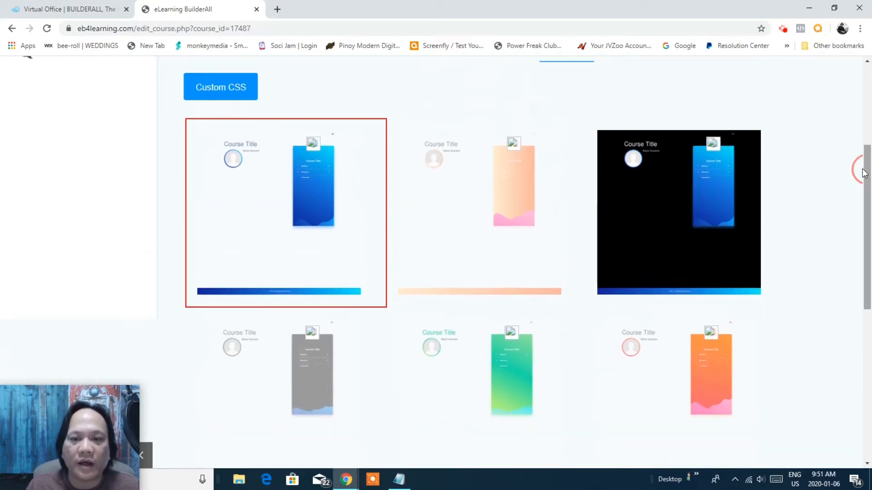
click(473, 203)
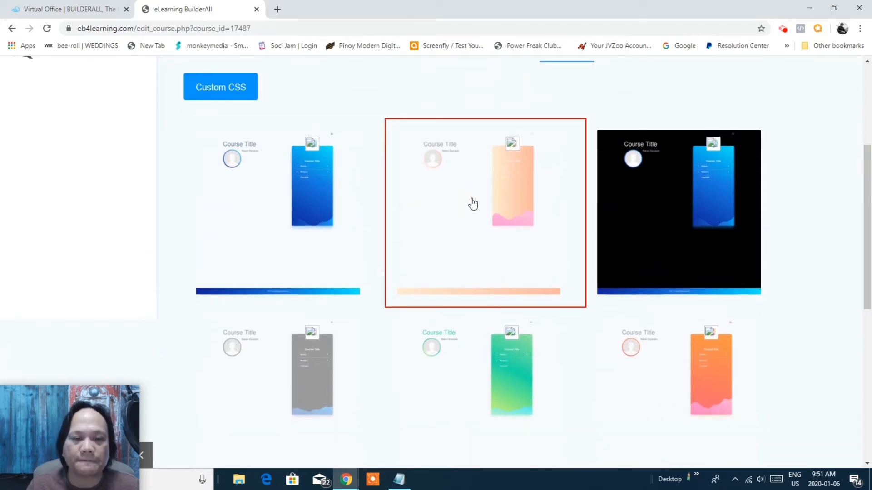
Step: Choose the white theme with the blue panel for the course and review the available translation languages, keeping English
click(237, 186)
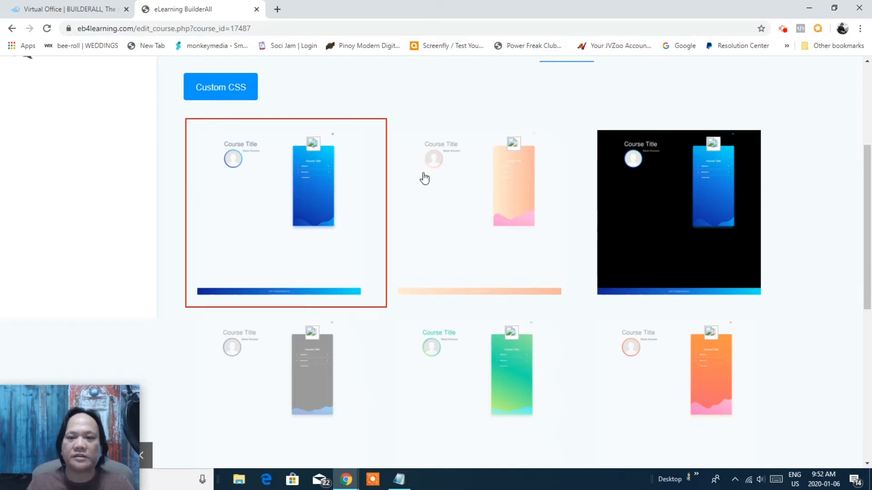
drag(869, 161, 870, 134)
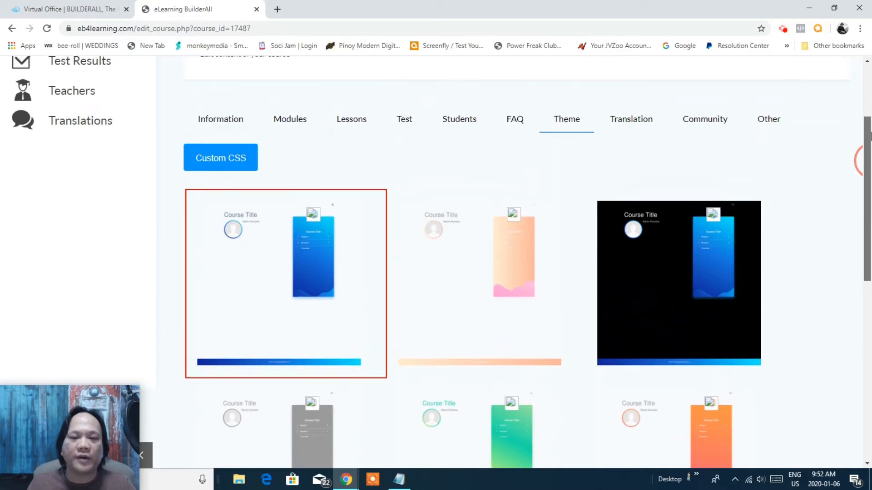
click(629, 127)
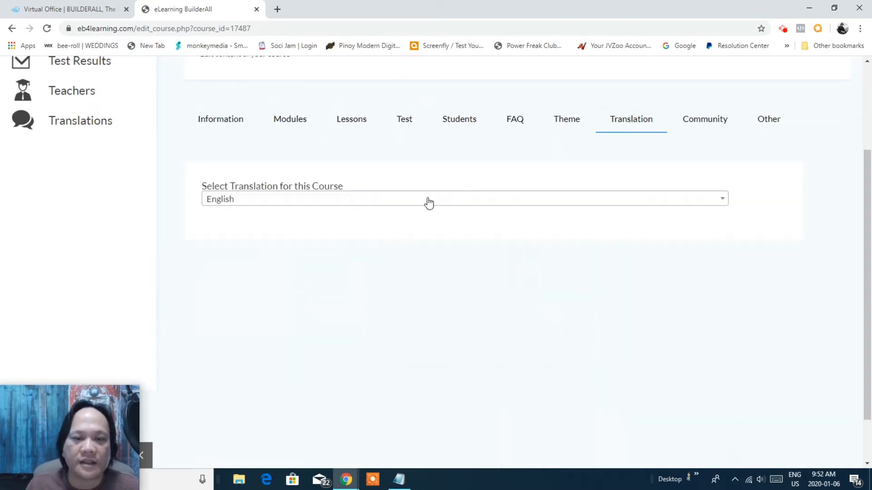
click(722, 203)
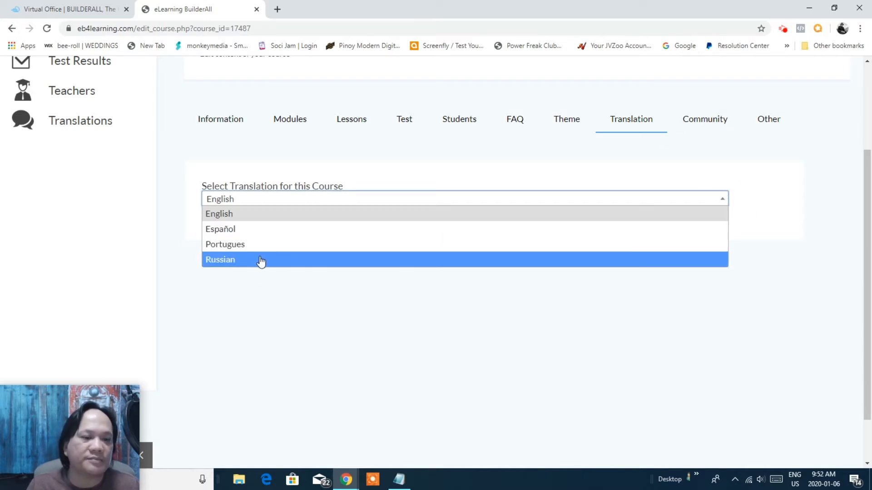
click(436, 165)
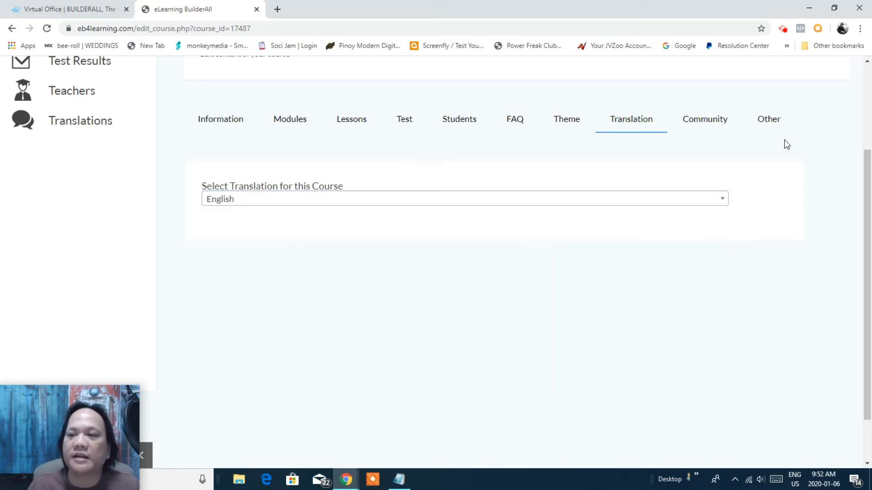
Step: Look through the course's Community section for publishing to the E-Learning Community
click(701, 124)
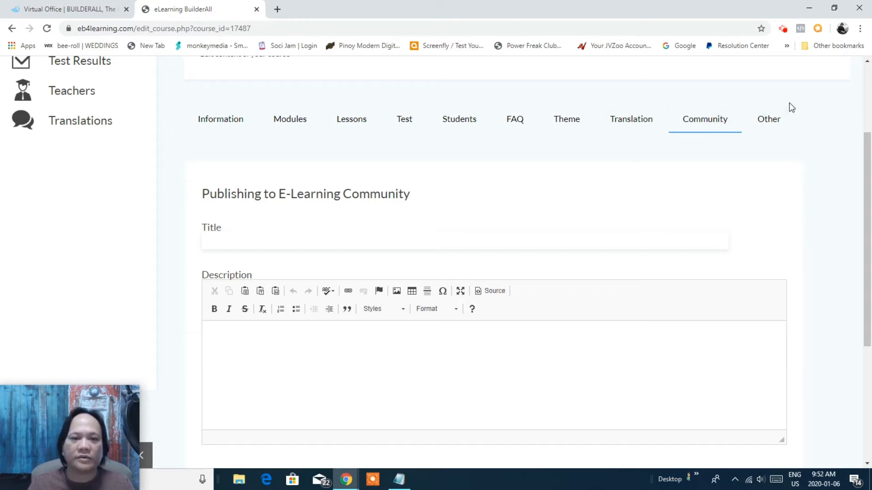
click(375, 150)
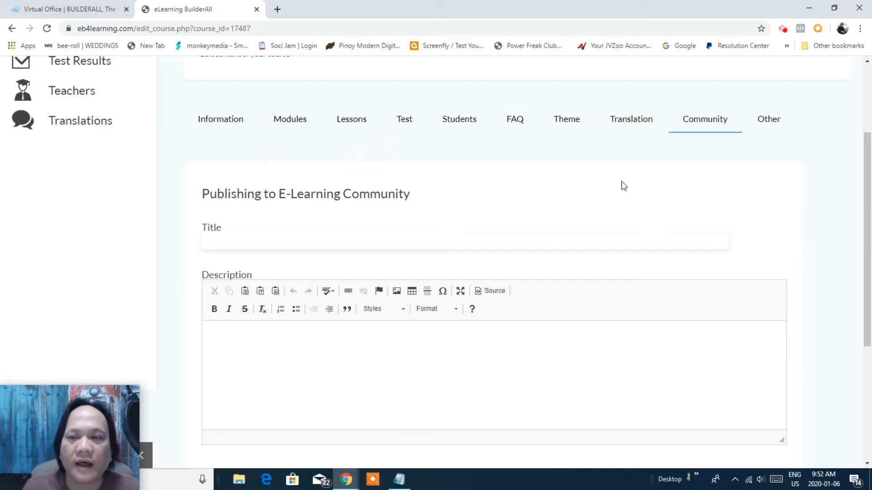
drag(868, 185, 871, 150)
Step: Return to the course's Modules section and enter TEST COOKING 1 as the new module's name
click(289, 196)
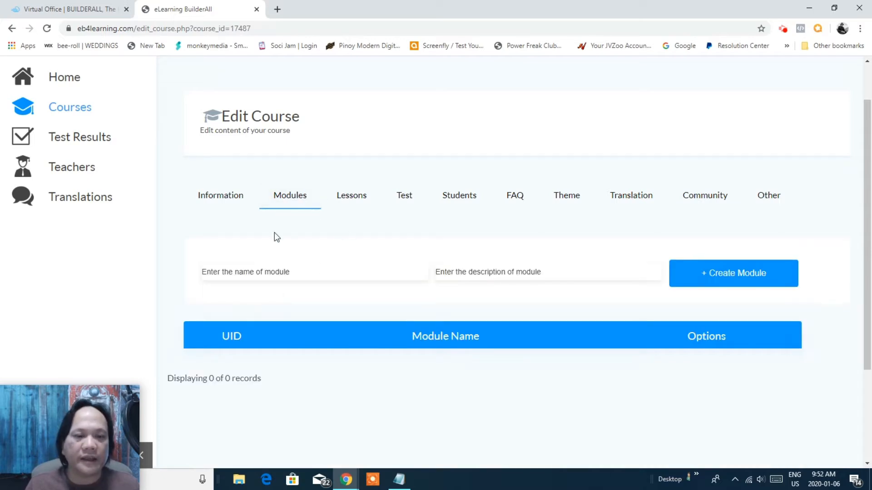
drag(867, 182, 867, 207)
click(357, 239)
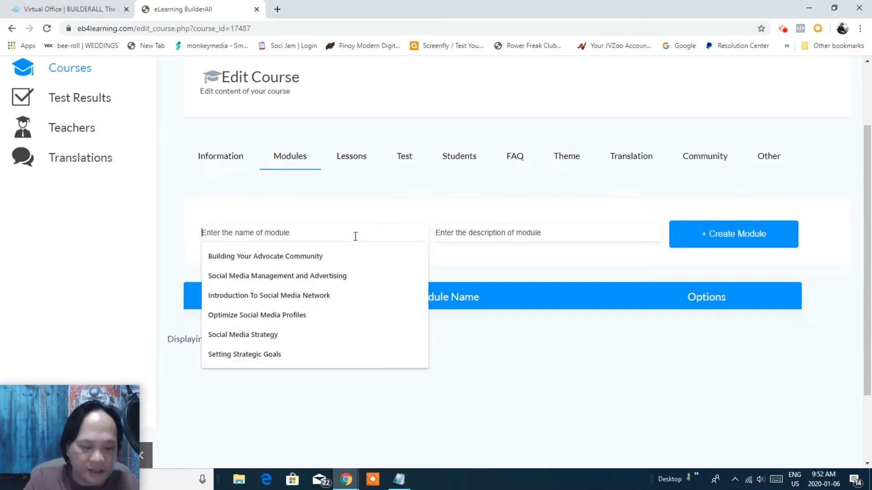
text(TEX)
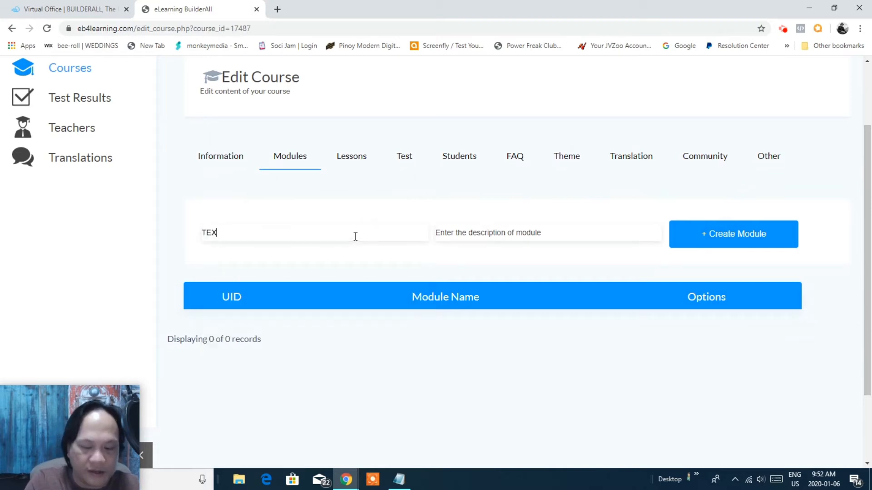
text(ST )
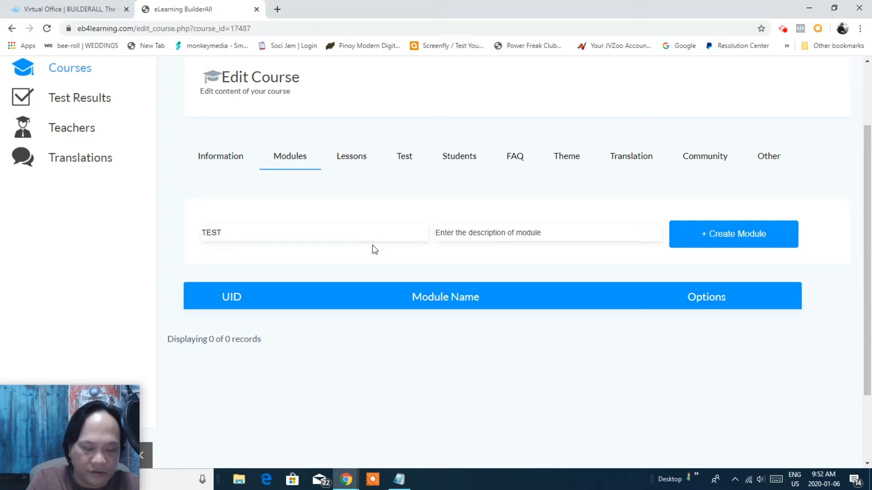
text(COOKIN)
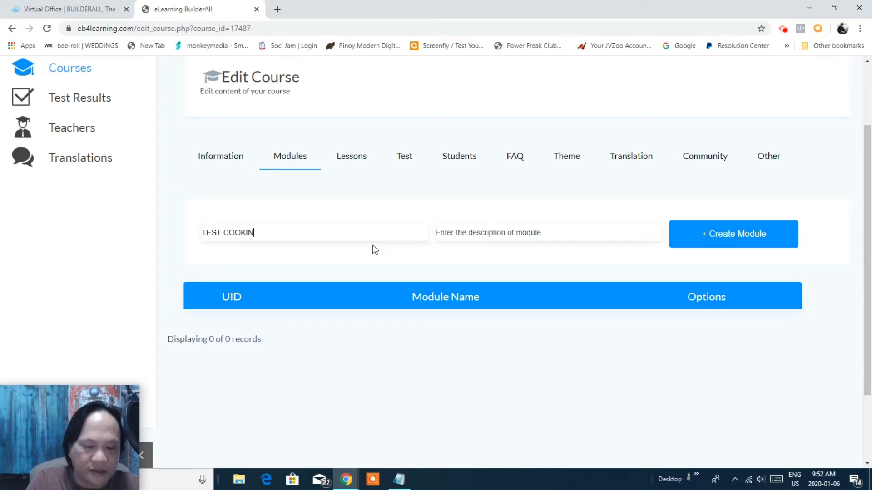
text(G 1)
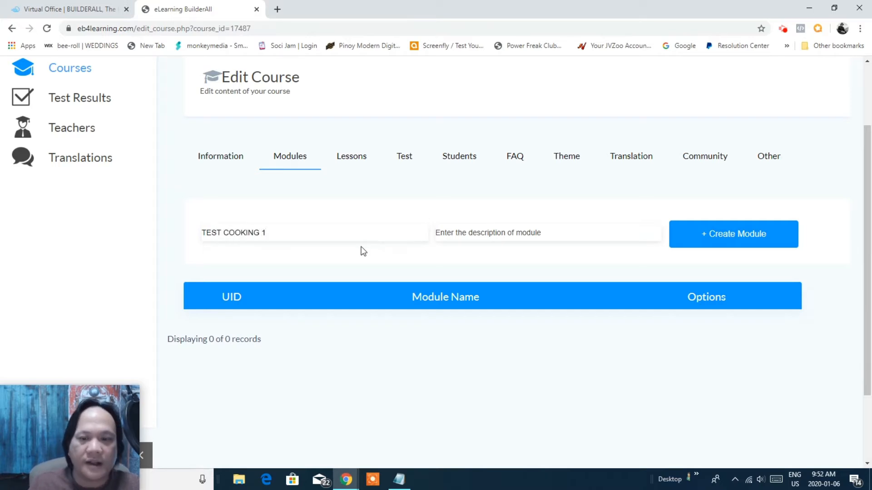
Step: Copy the module name TEST COOKING 1 into the module description and create the module
click(538, 232)
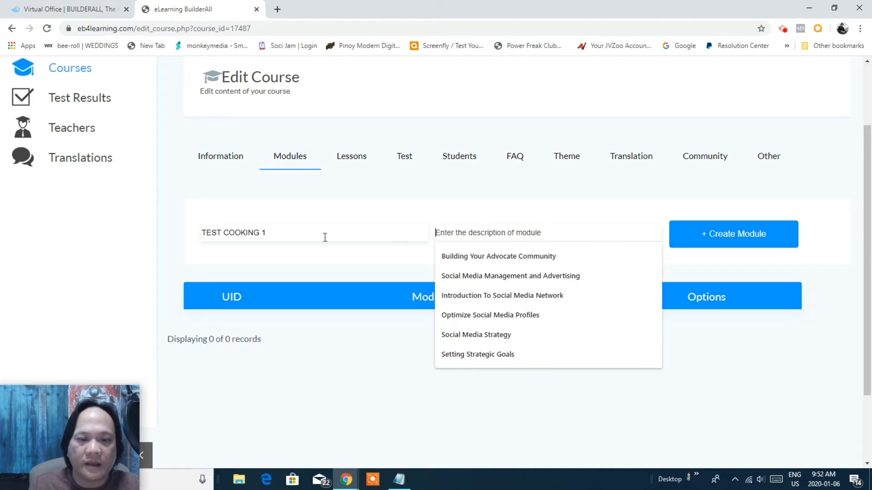
click(203, 233)
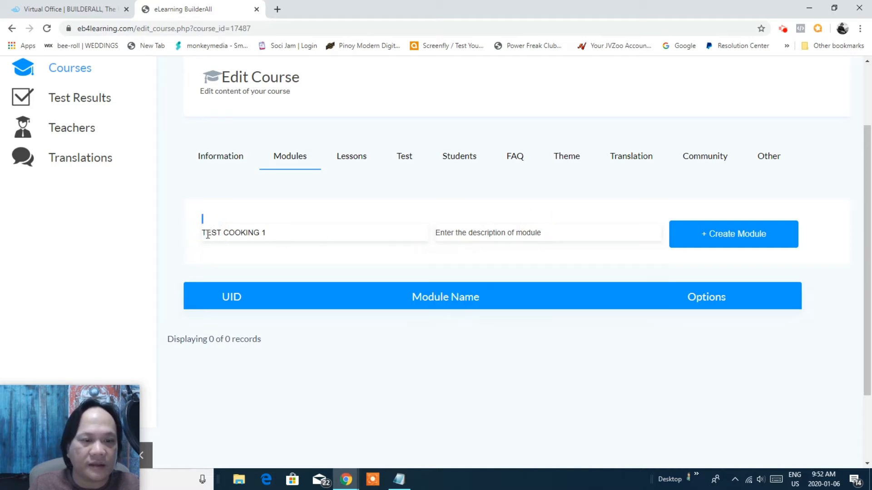
drag(270, 231, 201, 231)
key(ctrl+c)
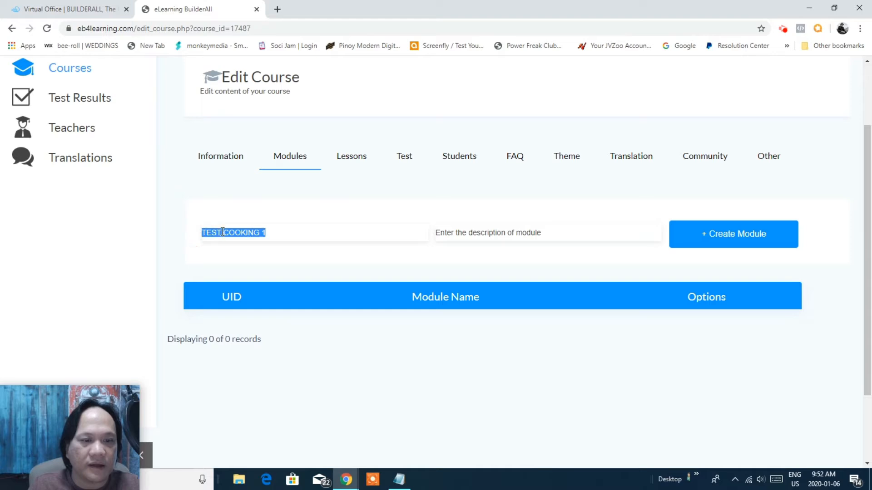
right_click(221, 232)
click(246, 273)
click(453, 232)
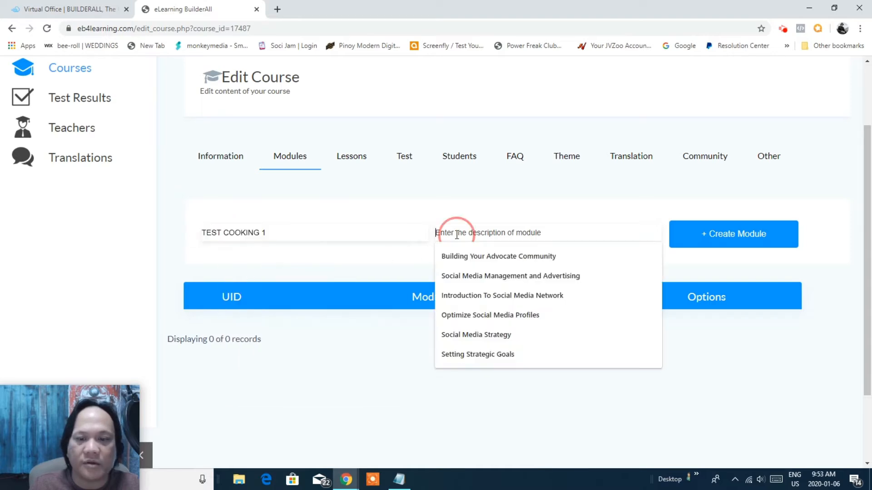
right_click(455, 234)
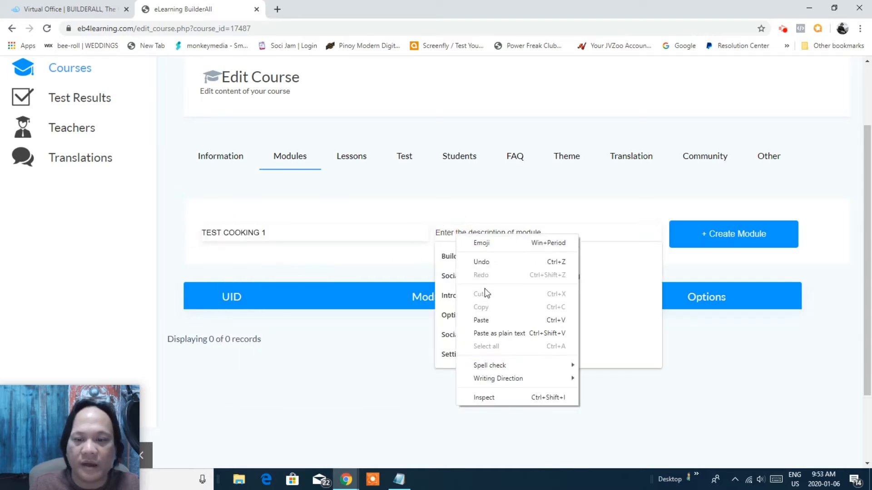
click(481, 320)
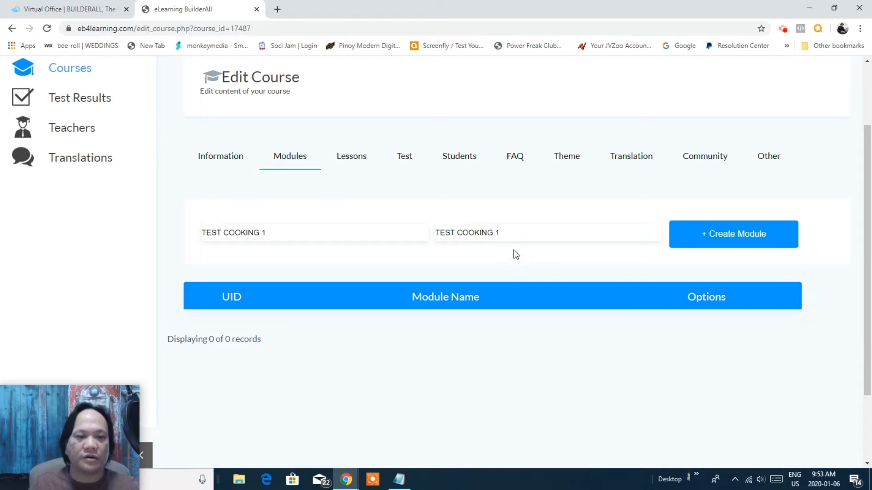
click(725, 239)
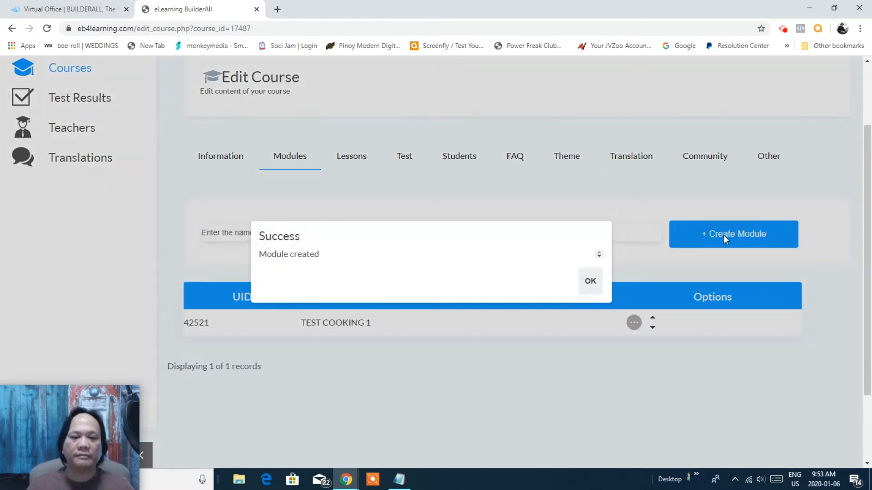
click(587, 286)
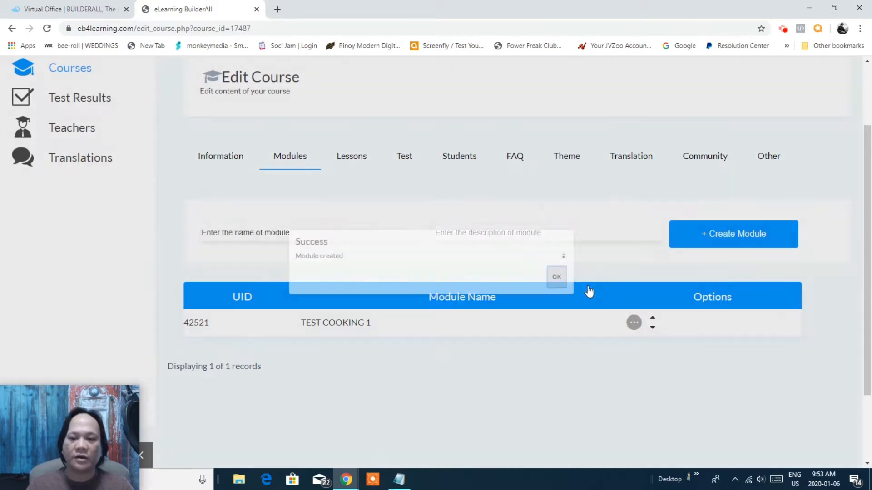
Step: Open the TEST COOKING 1 module for editing, review its name, description and test settings, and close it without changes
drag(867, 175, 870, 227)
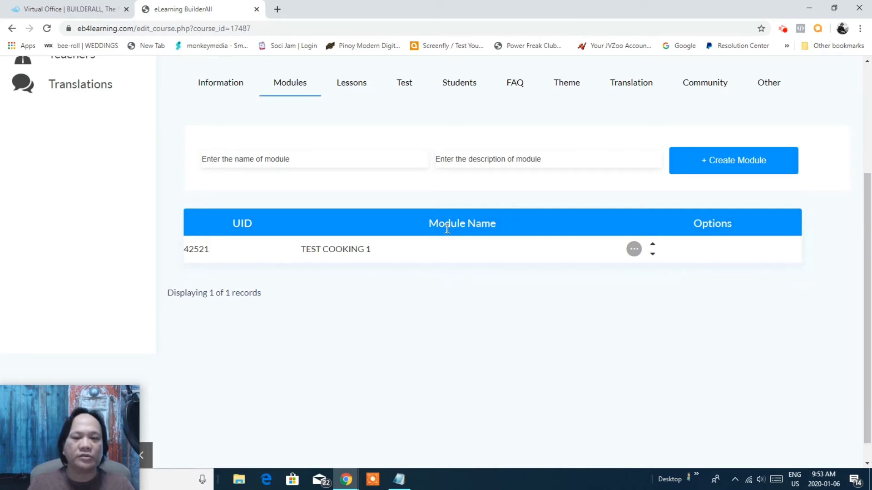
drag(870, 208, 870, 192)
click(634, 279)
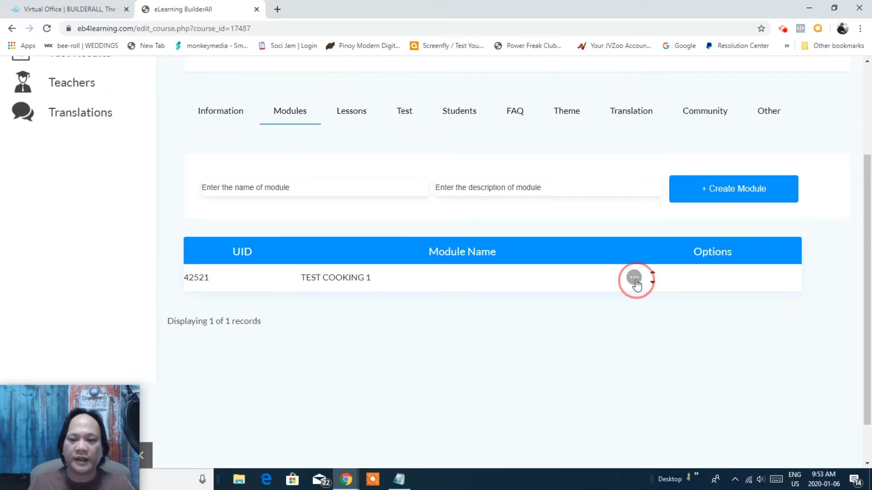
click(599, 306)
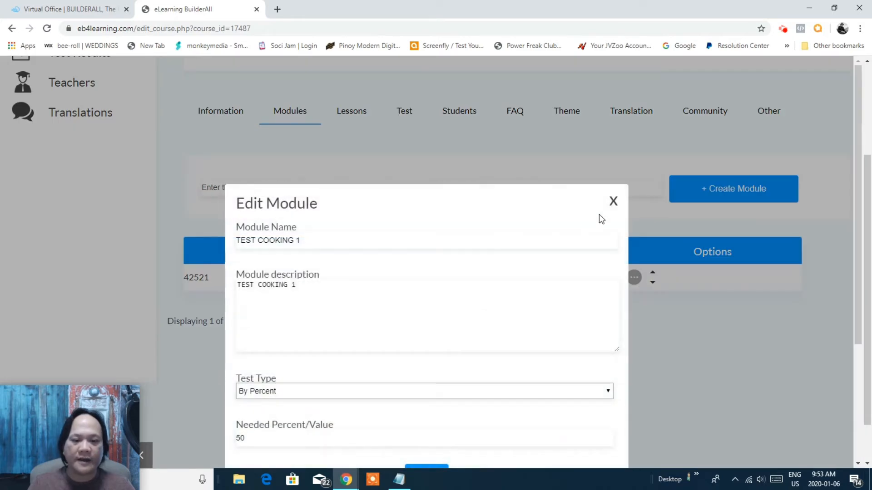
scroll(726, 327, down, 4)
scroll(727, 327, up, 5)
click(613, 201)
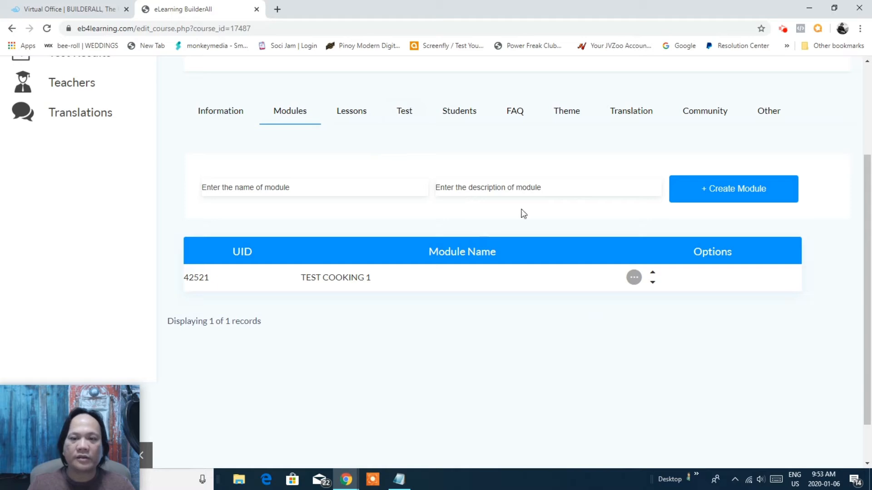
Step: Start a new lesson in the course's Lessons section and assign it to the TEST COOKING 1 module
click(354, 113)
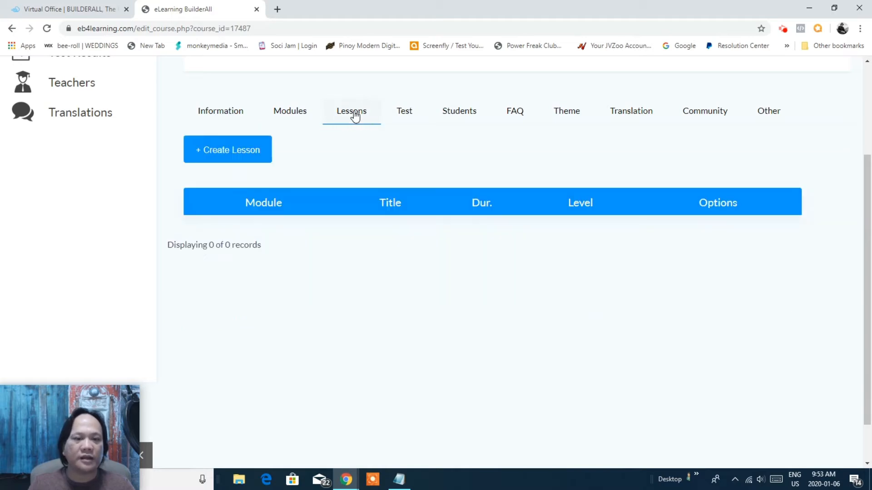
click(242, 153)
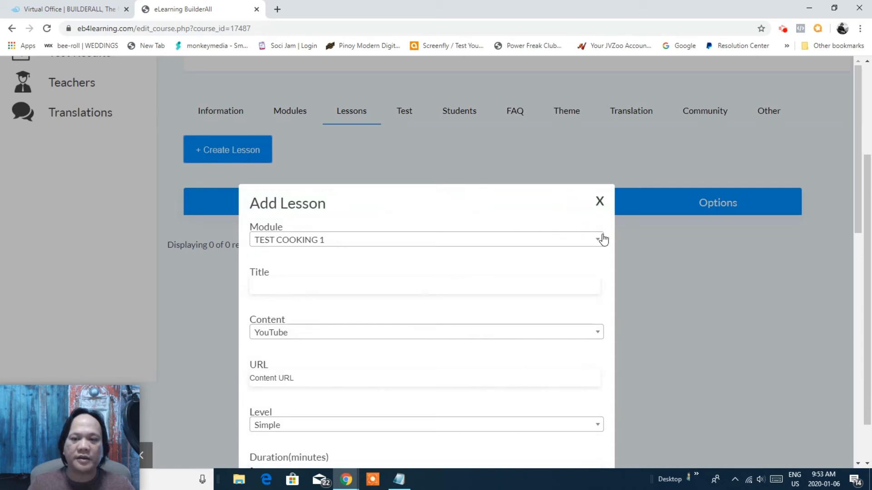
click(600, 238)
click(336, 263)
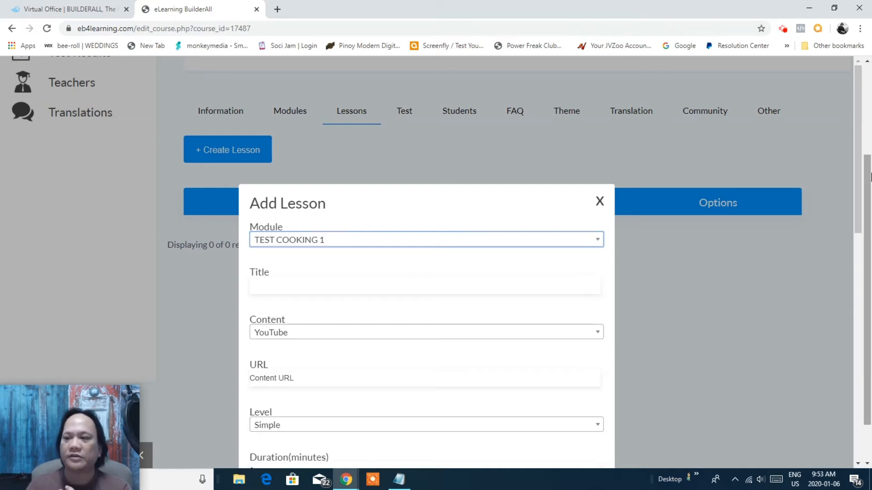
Step: Review the content types offered for the new lesson and set its content to PDF Document
scroll(869, 210, down, 1)
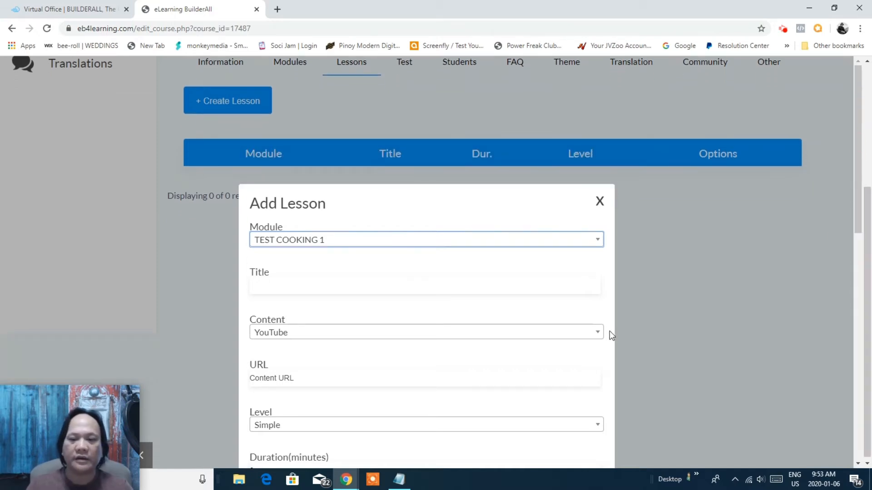
click(598, 332)
drag(871, 222, 856, 249)
click(598, 246)
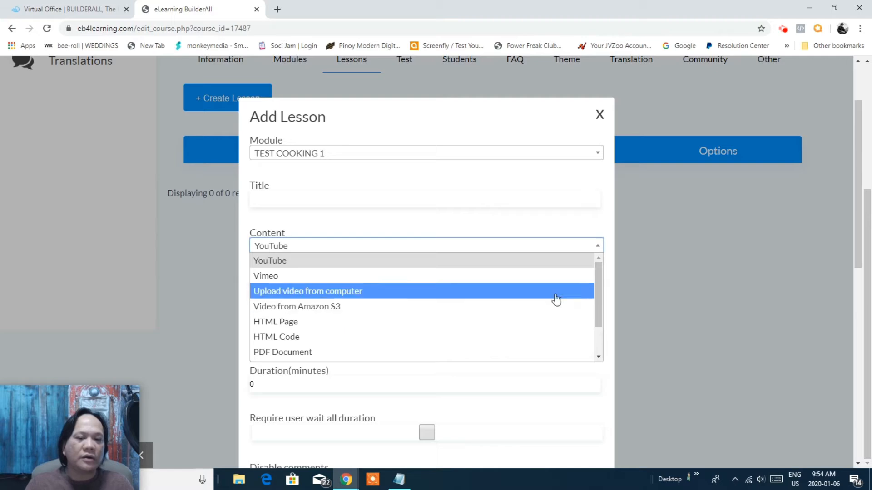
drag(595, 285, 597, 300)
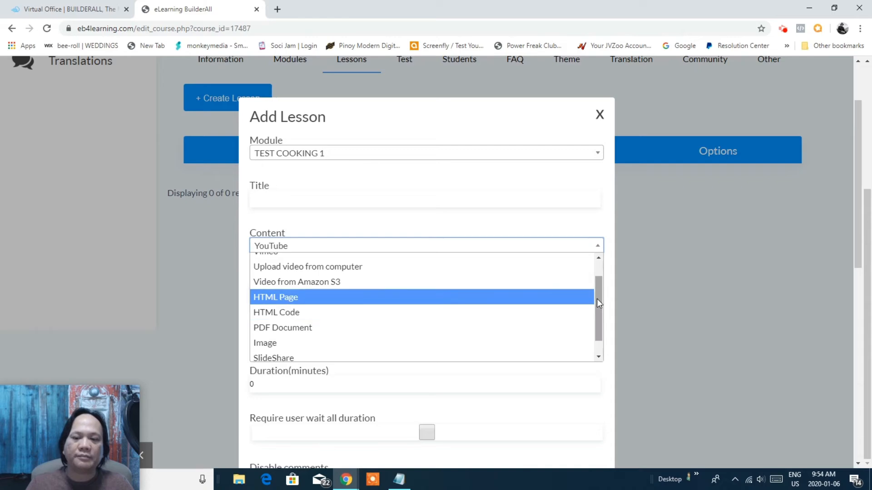
drag(597, 299, 602, 321)
click(280, 312)
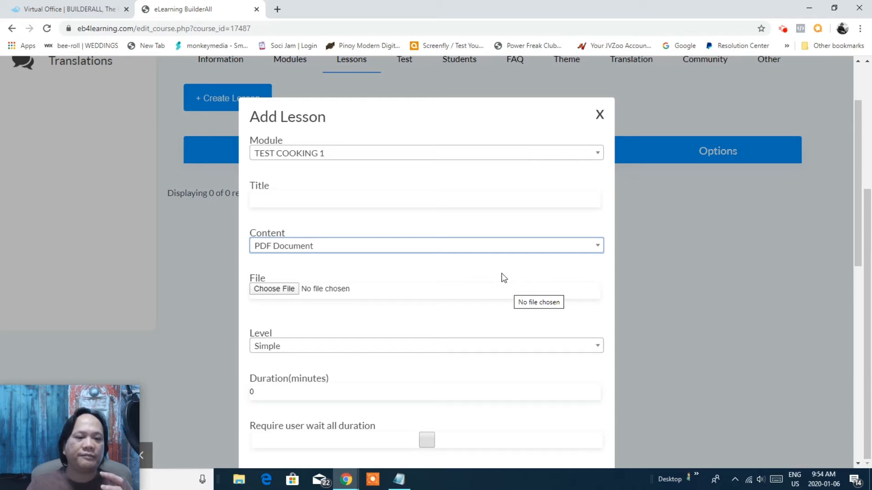
Step: Attach the Professionals Prospecting Script PDF from the Pictures folder as the lesson's file
click(275, 291)
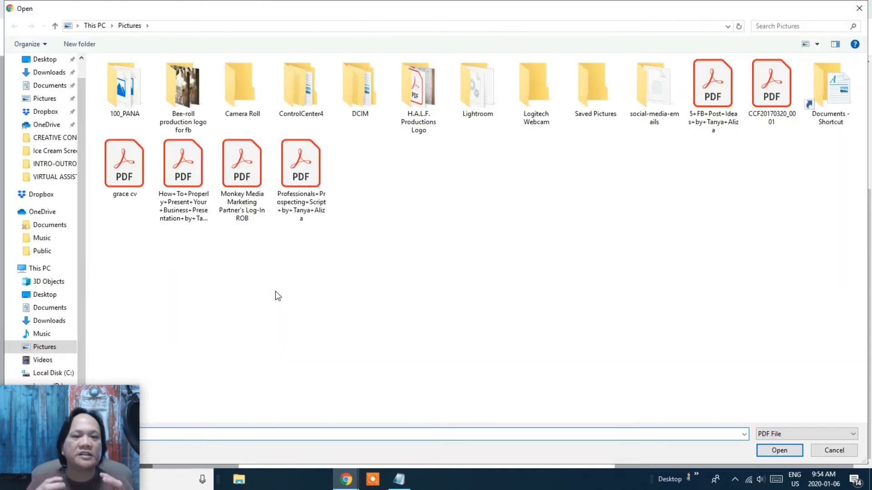
click(304, 167)
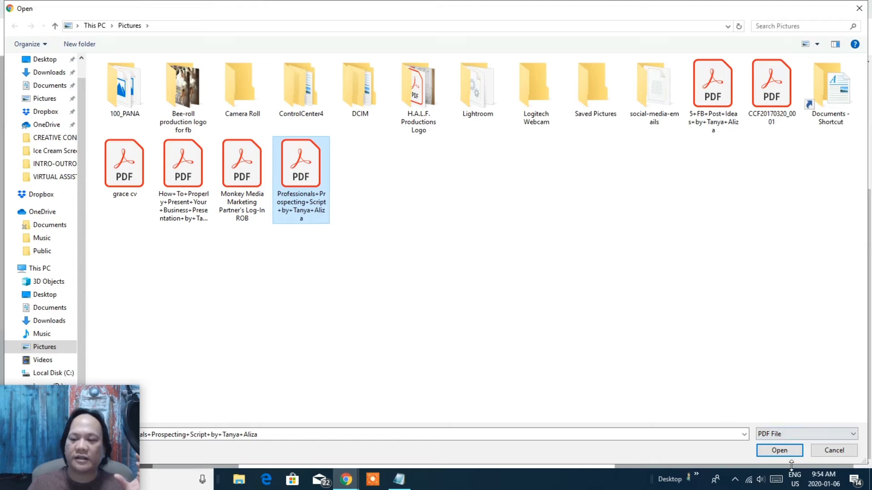
click(779, 450)
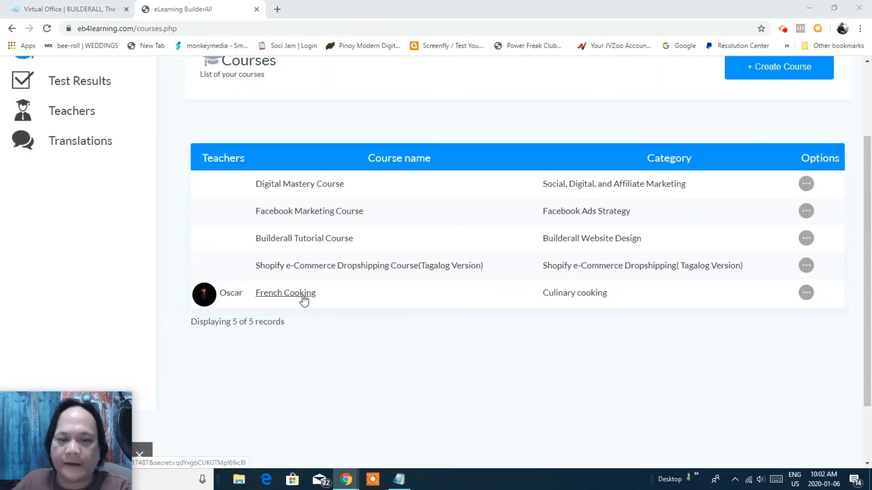
Step: Open the French Cooking course for editing from the course list
click(807, 295)
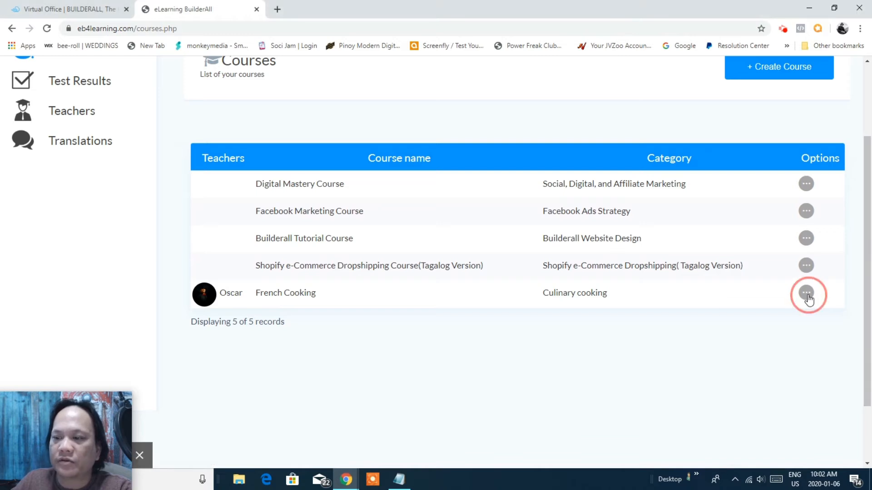
click(758, 414)
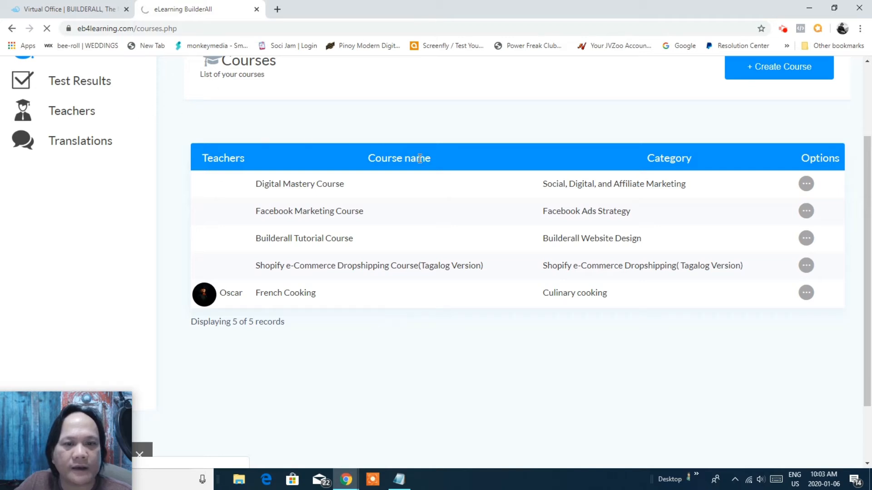
click(462, 267)
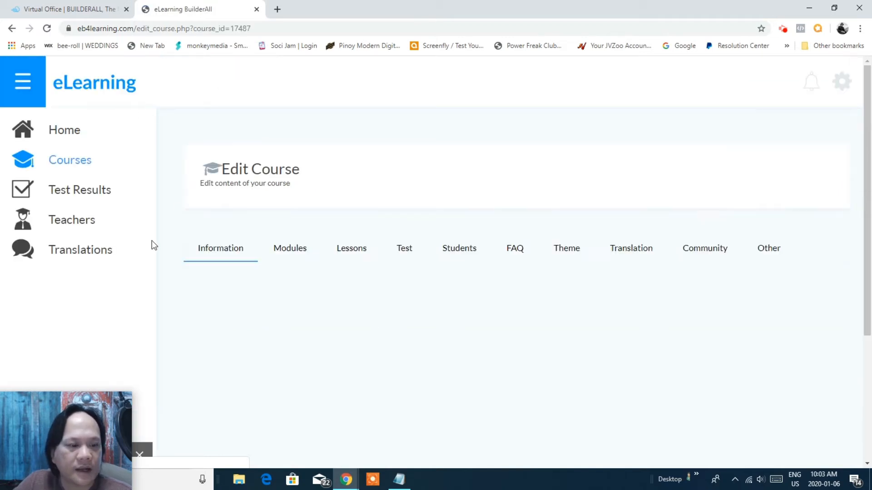
Step: Review the course's information settings, from teacher, category and description down to language, registration options, workload, copyright text and icon
drag(868, 167, 868, 218)
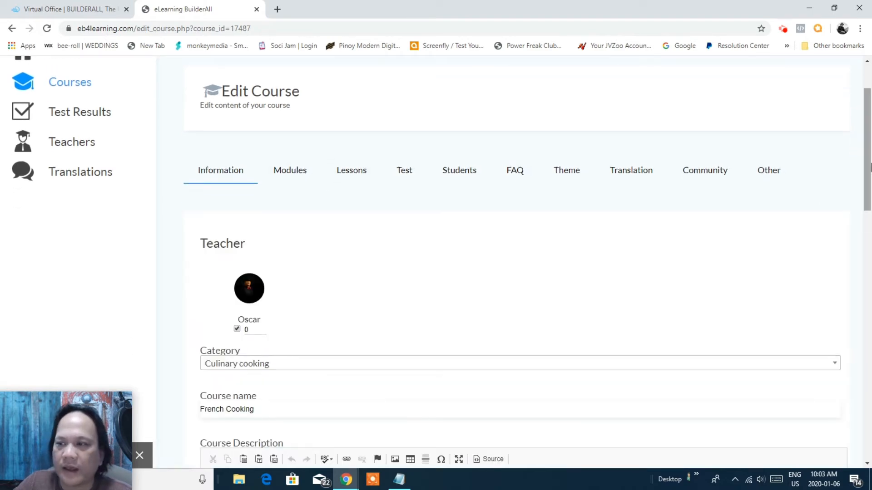
drag(870, 173, 870, 236)
scroll(869, 236, up, 4)
scroll(868, 236, down, 3)
scroll(868, 236, down, 5)
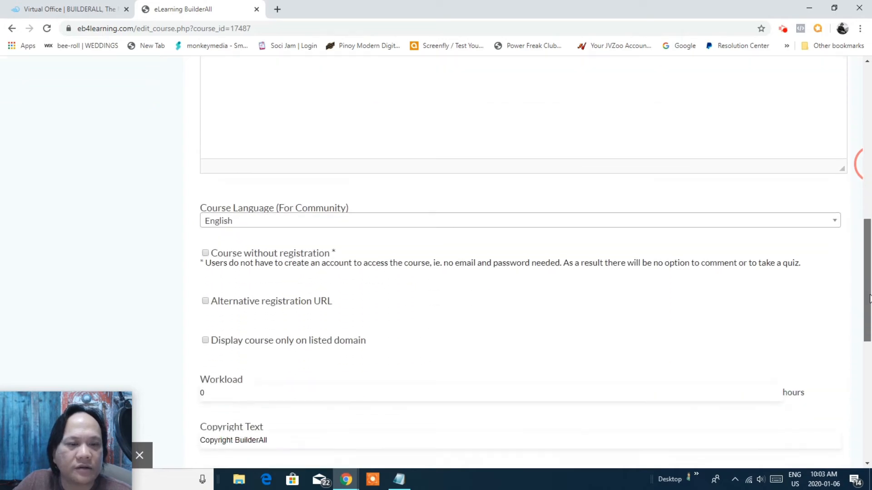
mouse_move(870, 292)
mouse_down()
mouse_move(870, 302)
mouse_move(870, 200)
mouse_move(868, 286)
mouse_up()
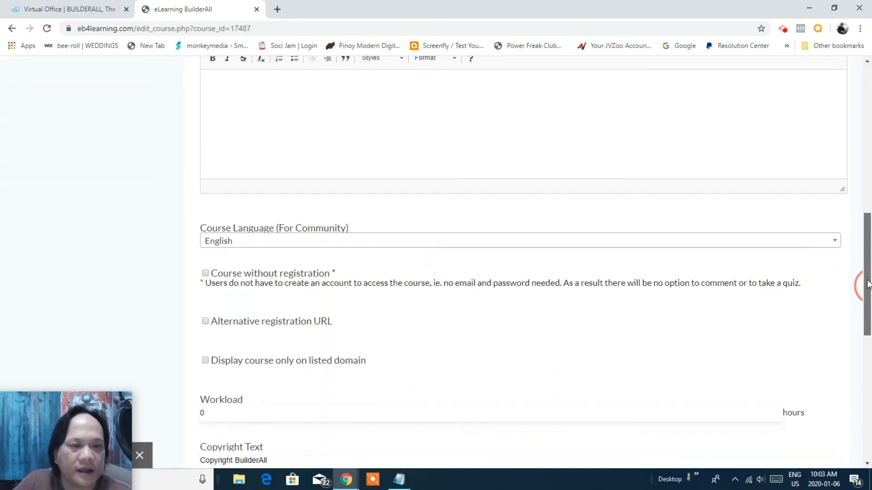
scroll(431, 313, down, 1)
scroll(438, 295, down, 3)
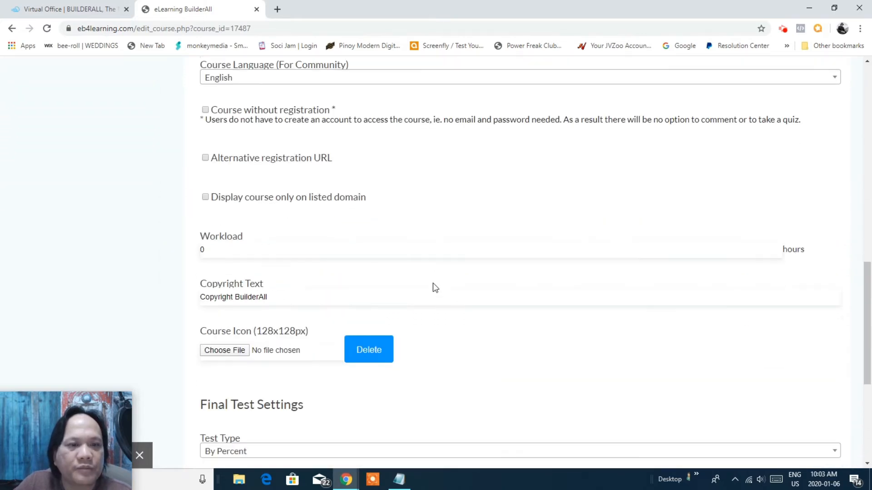
Step: Try out the Course without registration option and leave it cleared
click(205, 111)
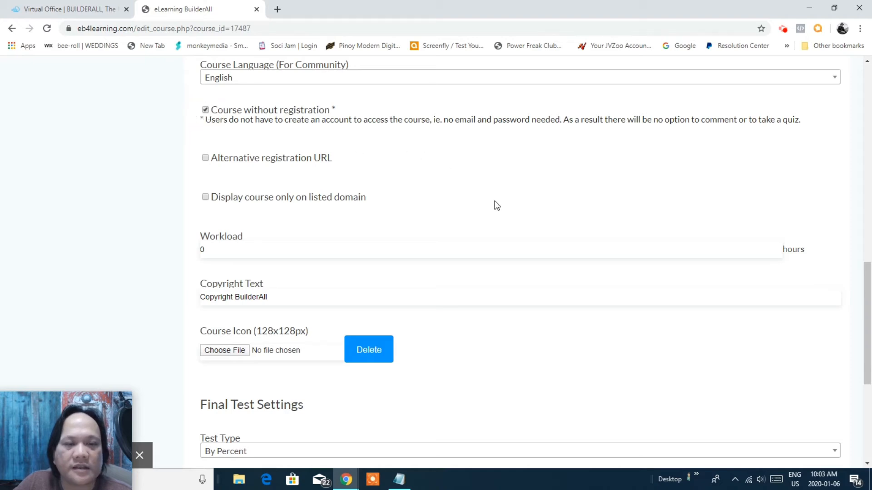
scroll(493, 203, up, 3)
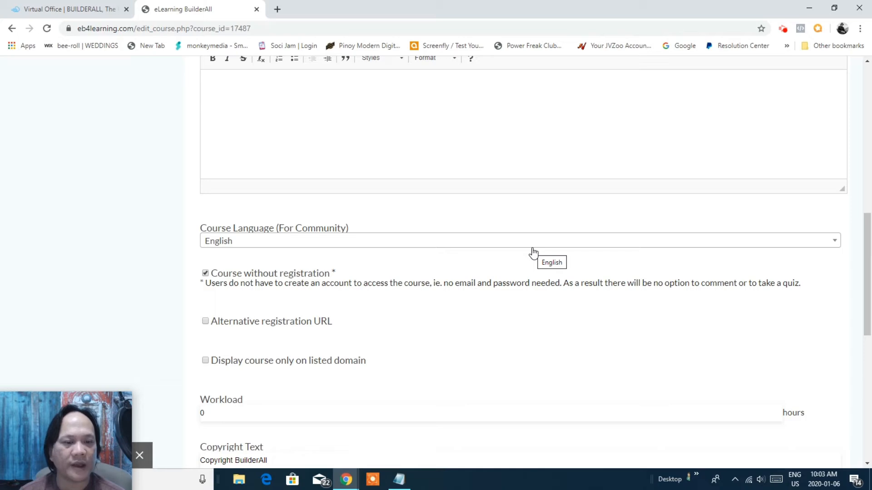
click(206, 274)
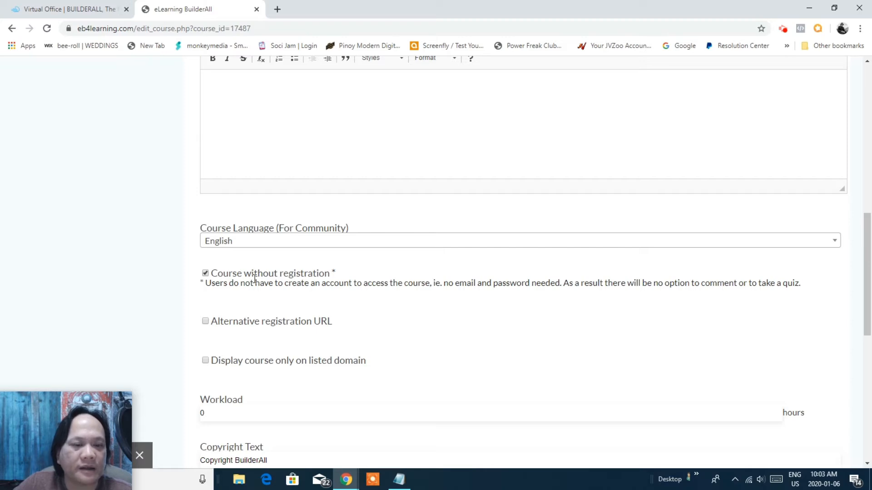
click(206, 275)
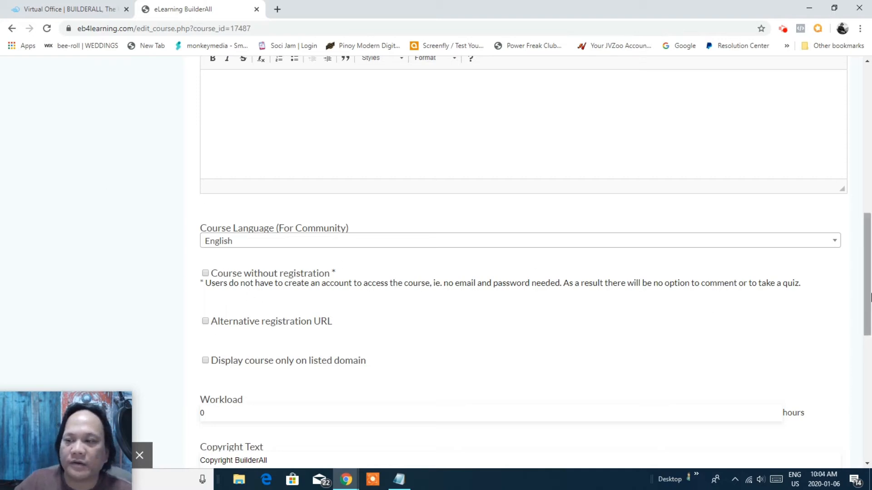
scroll(864, 288, down, 1)
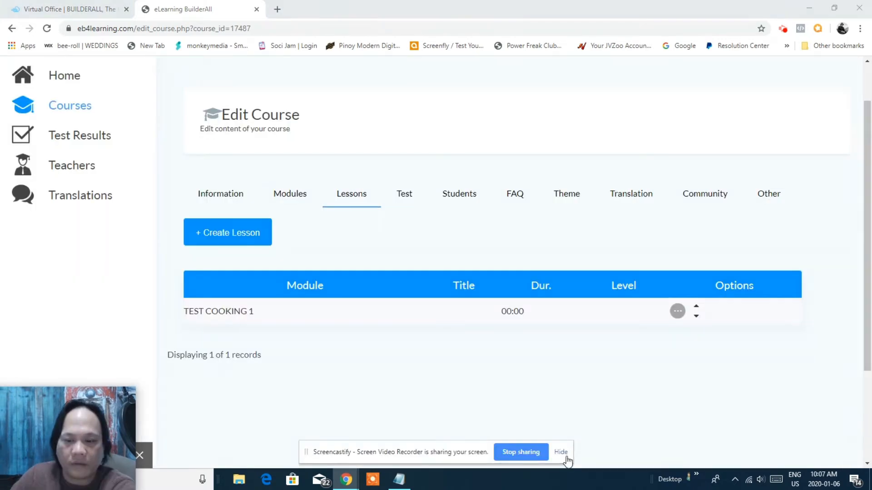
Step: Open the existing lesson of the TEST COOKING 1 module for editing and go to its title
click(566, 456)
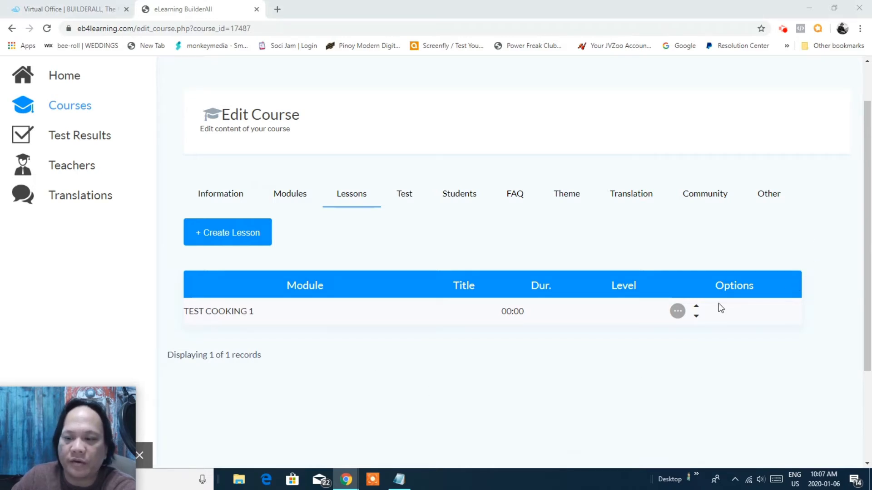
scroll(861, 228, down, 1)
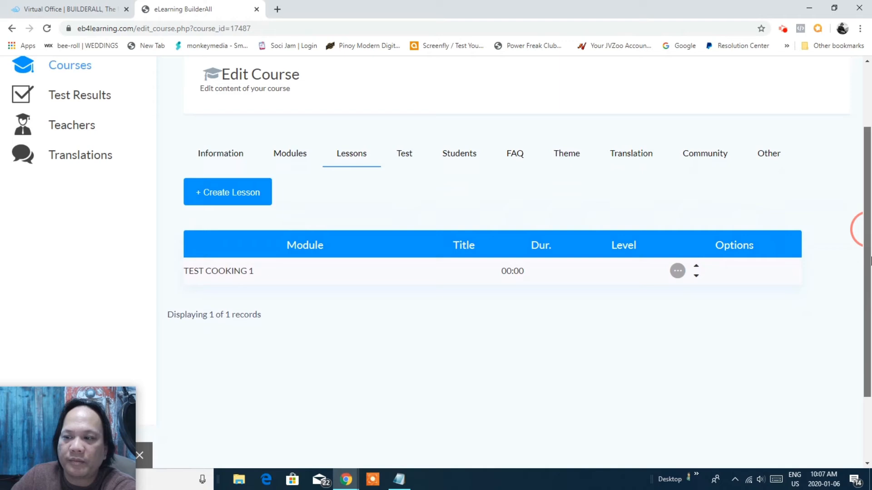
click(677, 268)
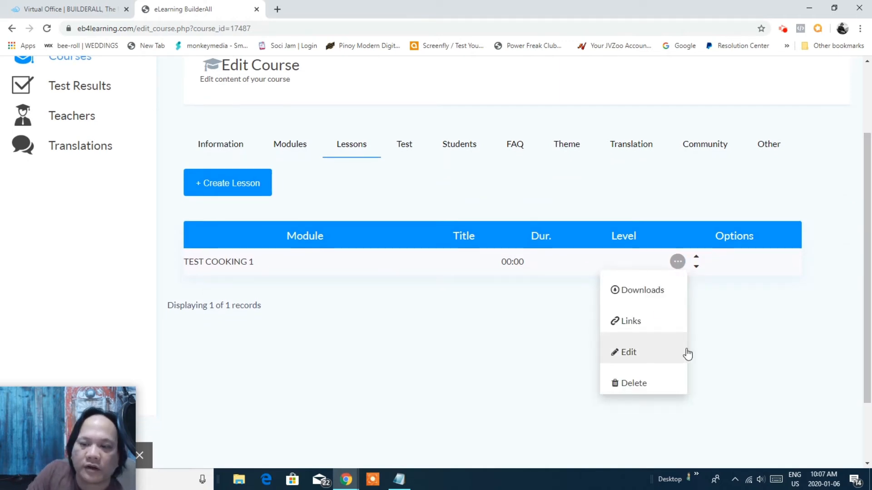
click(625, 356)
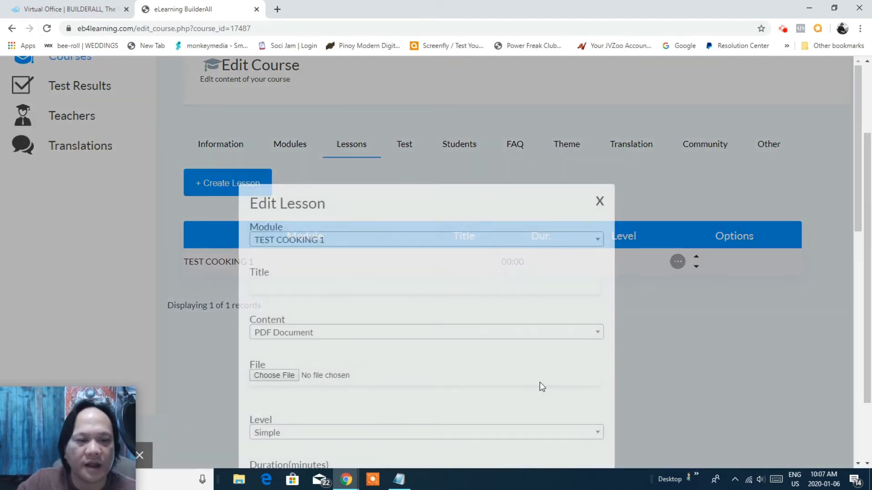
click(406, 286)
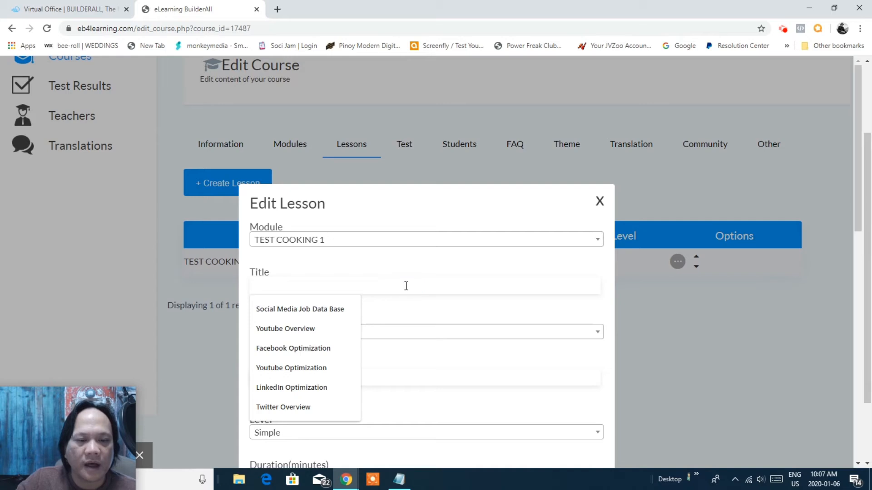
Step: Switch to YouTube in a new browser tab and open the signed-in account's own channel
click(276, 10)
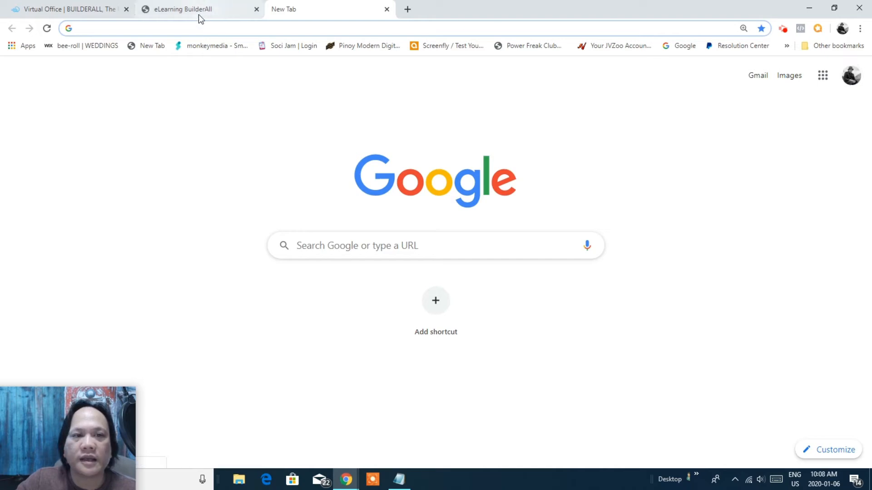
click(823, 77)
click(711, 194)
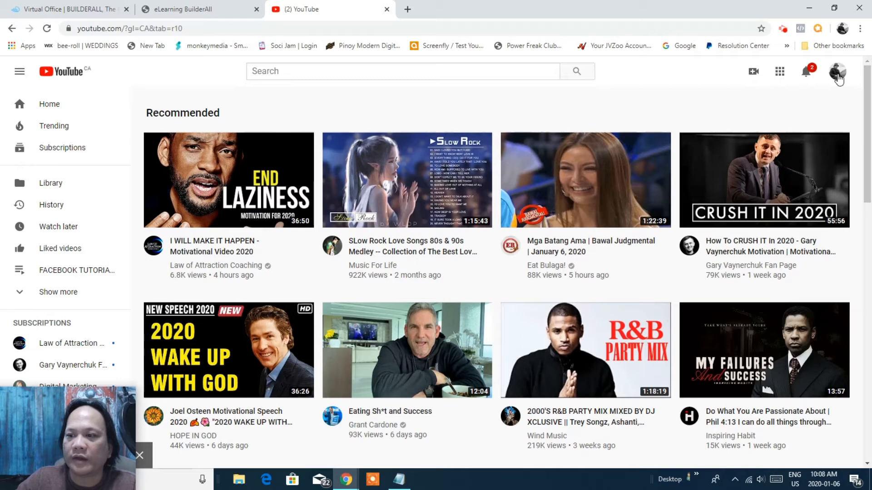
click(783, 74)
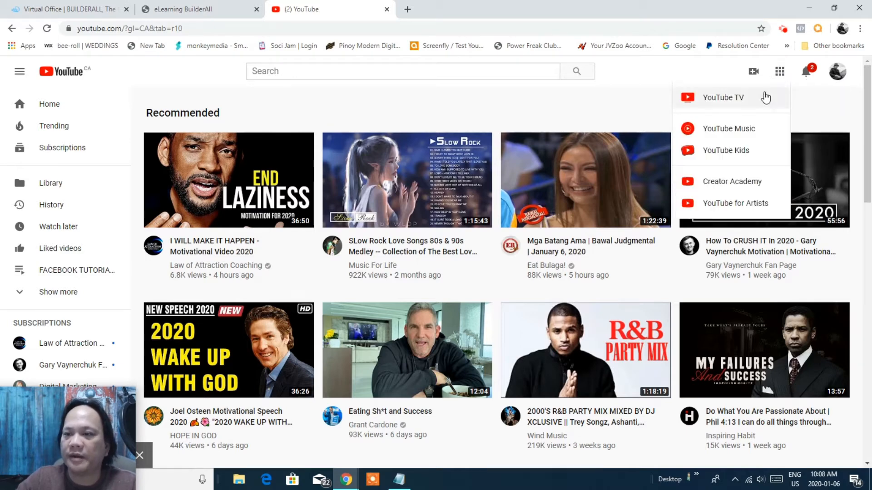
click(845, 81)
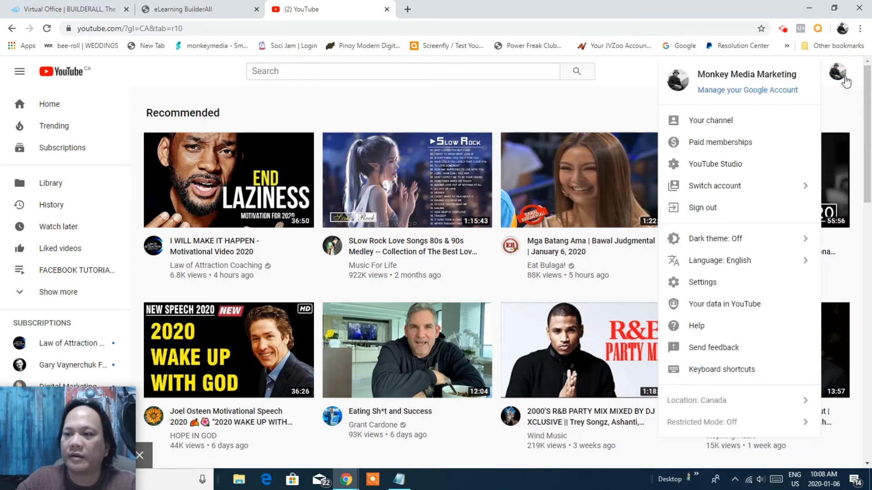
click(777, 120)
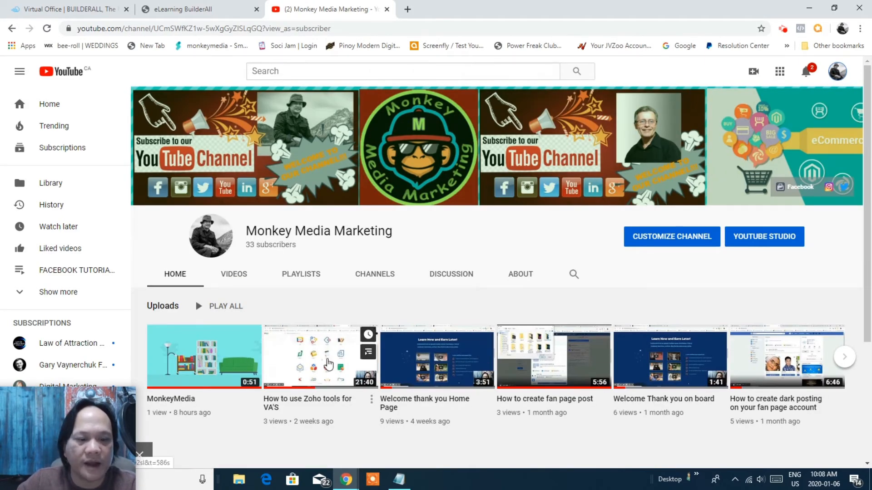
Step: Open the MonkeyMedia video from the channel's uploads and pause its playback
scroll(314, 368, down, 2)
click(206, 249)
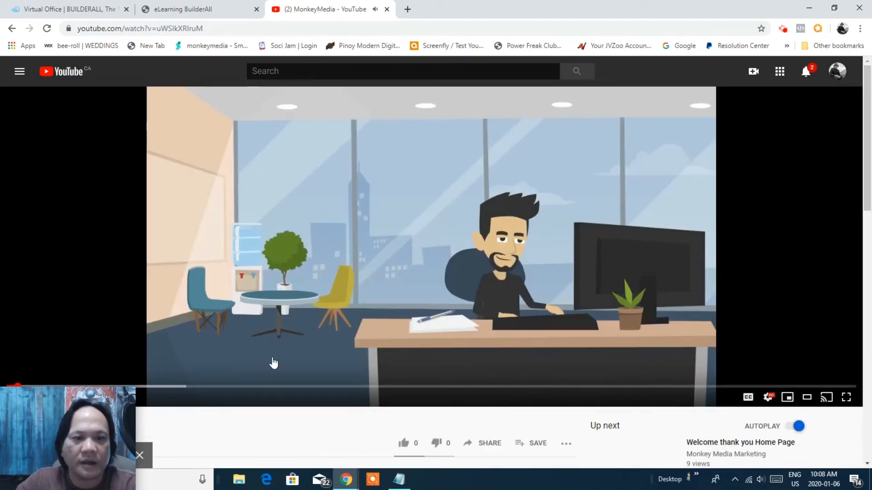
drag(870, 112, 871, 177)
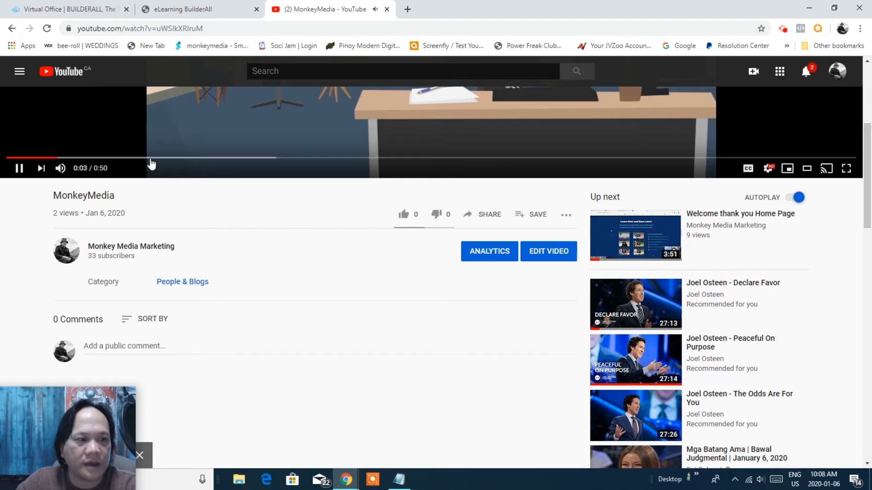
click(20, 170)
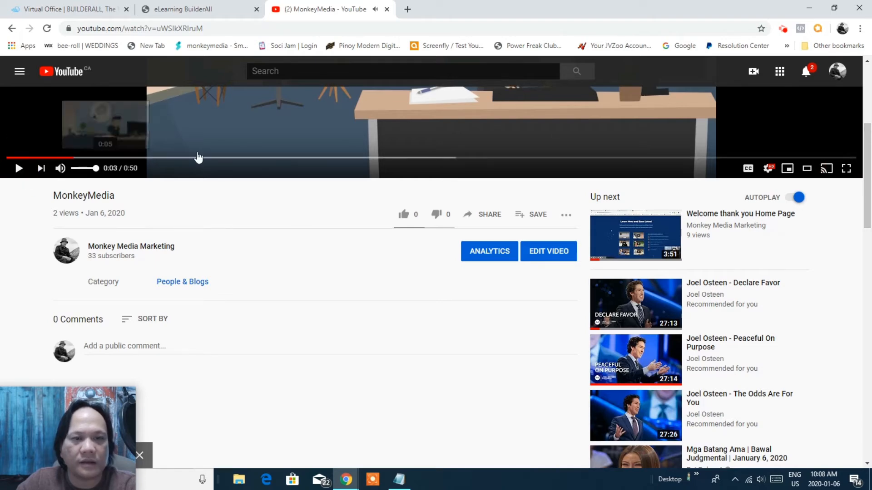
Step: Look at the sharing options and share link of the MonkeyMedia video, and close them
mouse_move(869, 143)
mouse_down()
mouse_move(869, 118)
mouse_move(870, 151)
mouse_up()
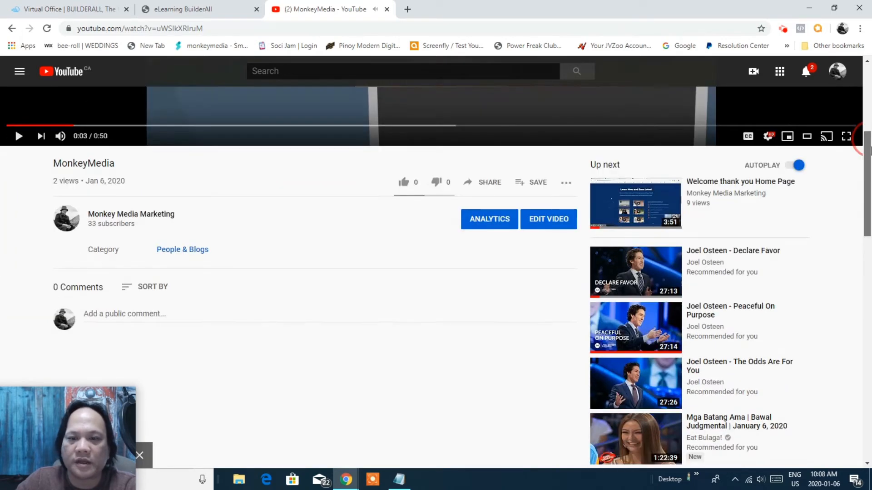
click(484, 182)
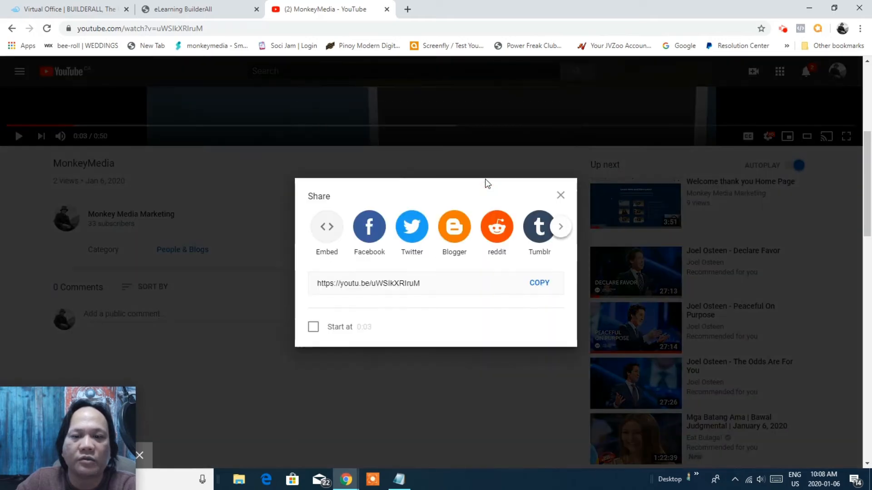
click(560, 195)
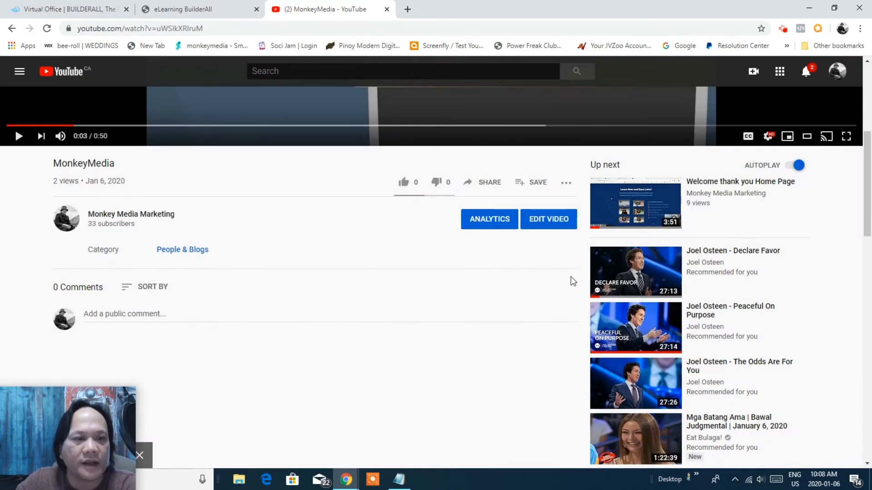
Step: Return to the channel, open its full list of videos and reopen the MonkeyMedia video
drag(870, 197, 869, 127)
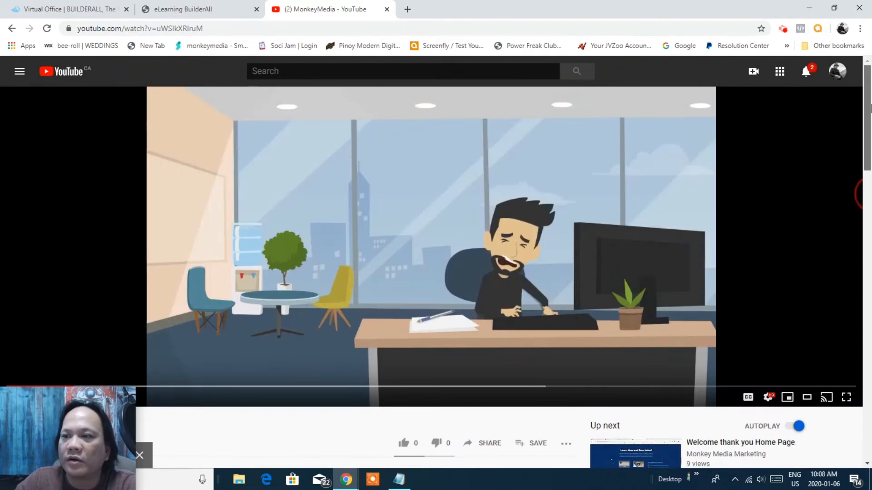
click(837, 73)
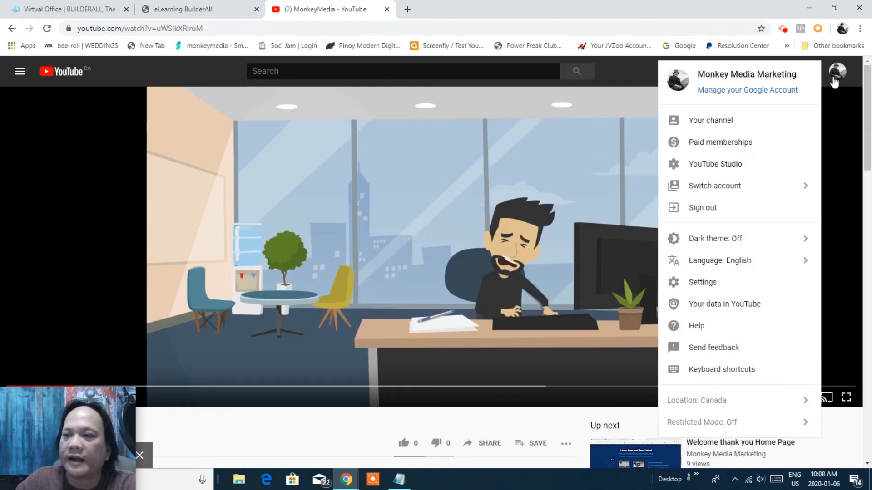
click(728, 128)
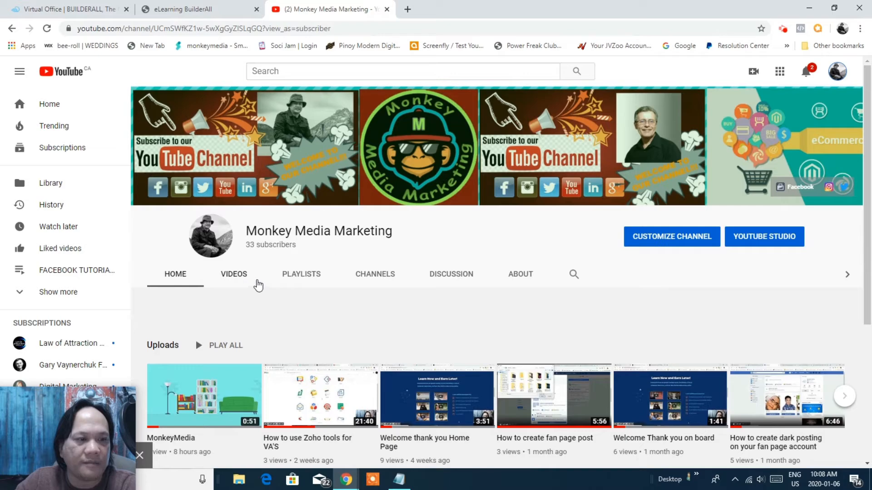
click(237, 277)
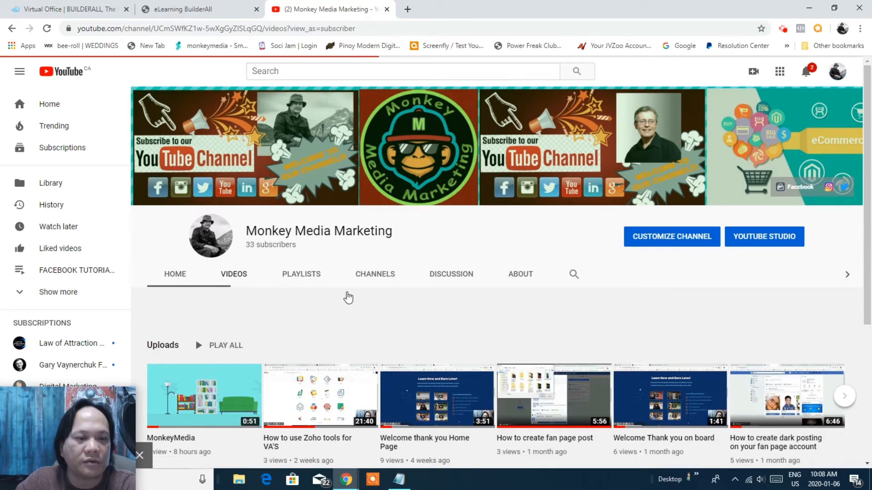
scroll(487, 289, down, 1)
scroll(536, 295, down, 3)
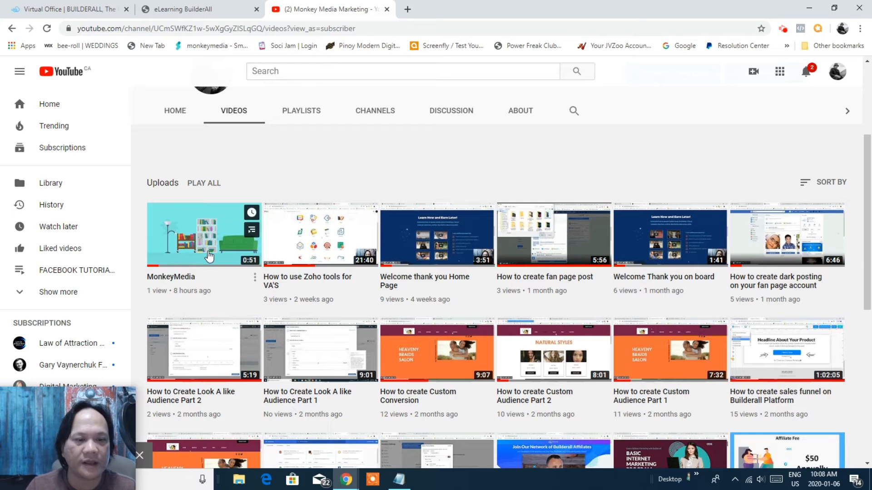
click(185, 239)
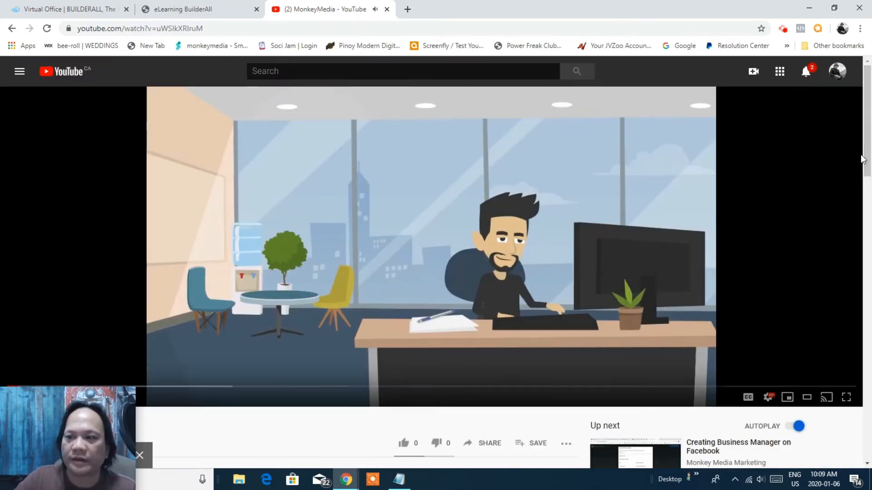
drag(869, 145, 869, 193)
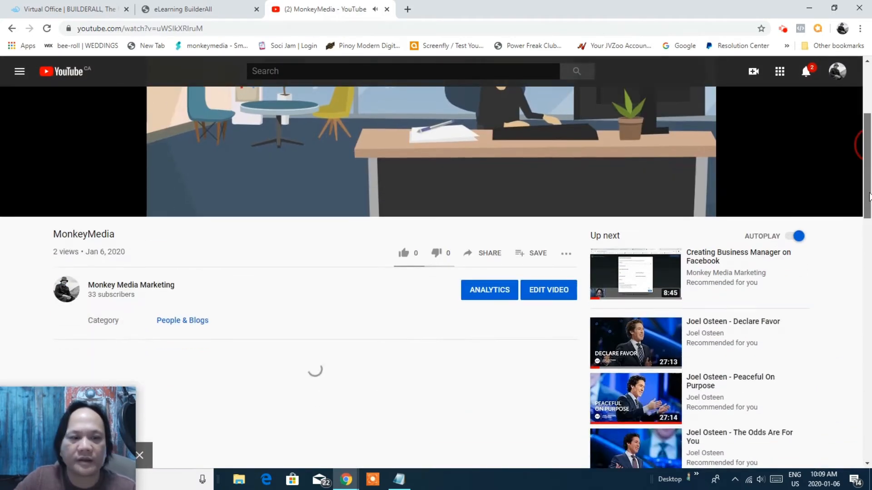
Step: Pause the MonkeyMedia video and copy its share link
click(18, 208)
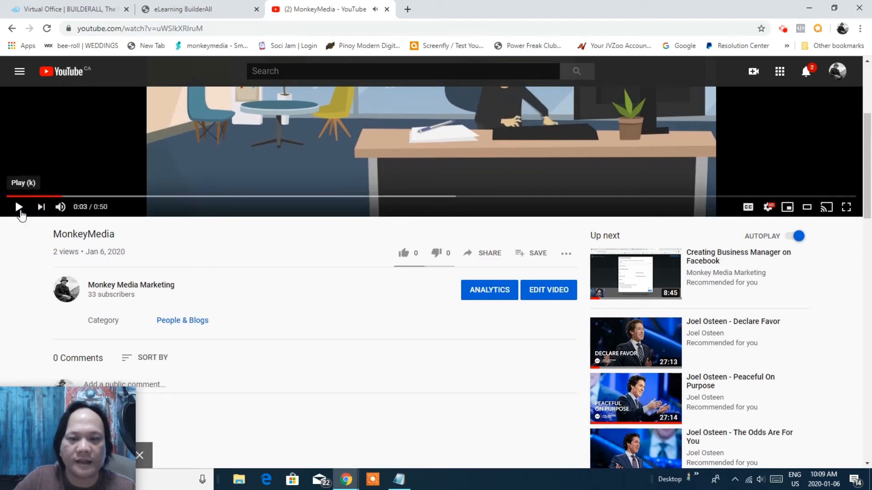
click(491, 254)
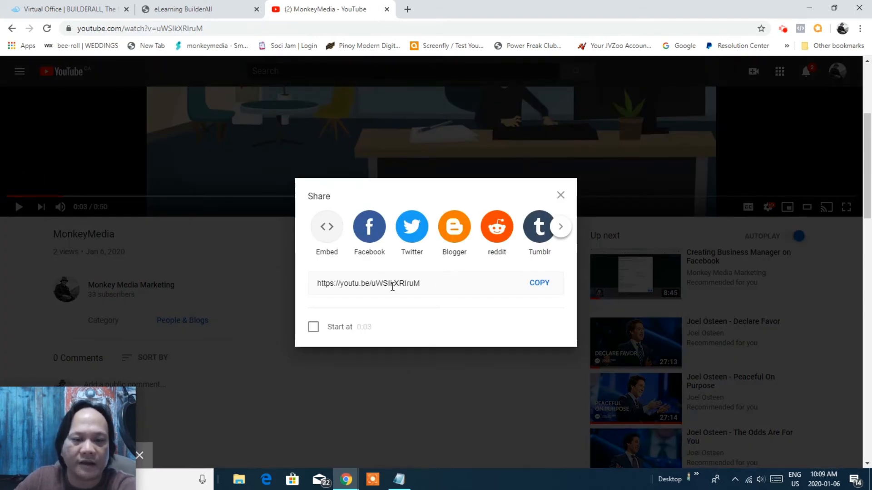
click(540, 282)
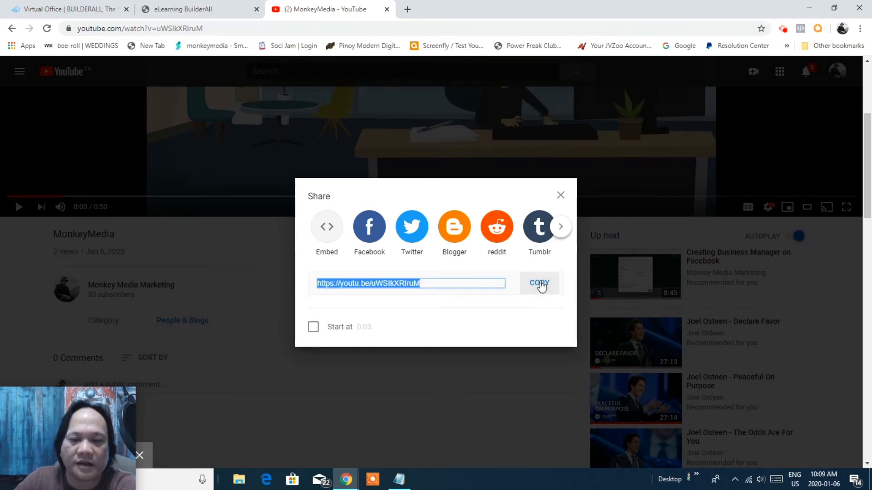
Step: Switch back to the Edit Lesson form in eLearning BuilderAll and set the lesson's content type to YouTube
click(189, 14)
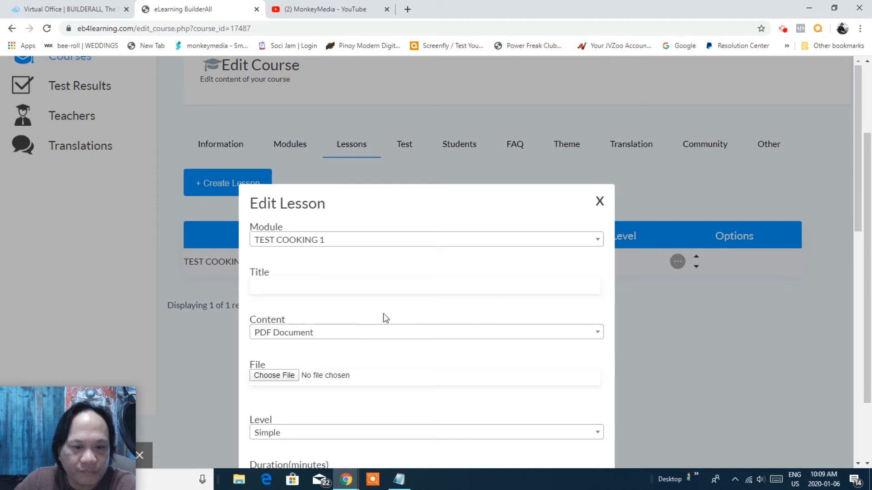
scroll(383, 317, down, 5)
click(597, 121)
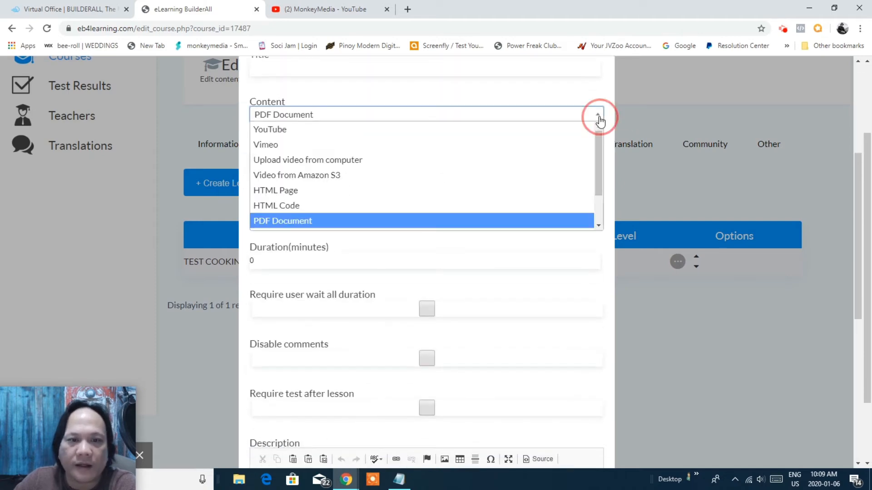
click(360, 129)
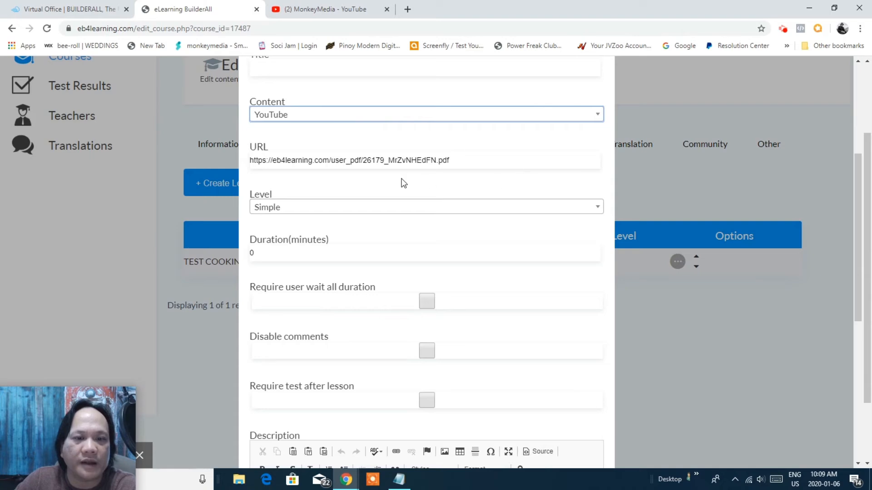
click(472, 159)
key(BackSpace)
key(BackSpace)
key(BackSpace)
key(BackSpace)
key(BackSpace)
key(BackSpace)
key(BackSpace)
key(BackSpace)
key(BackSpace)
key(BackSpace)
key(BackSpace)
key(BackSpace)
key(BackSpace)
key(BackSpace)
key(BackSpace)
key(BackSpace)
key(BackSpace)
key(BackSpace)
key(BackSpace)
key(BackSpace)
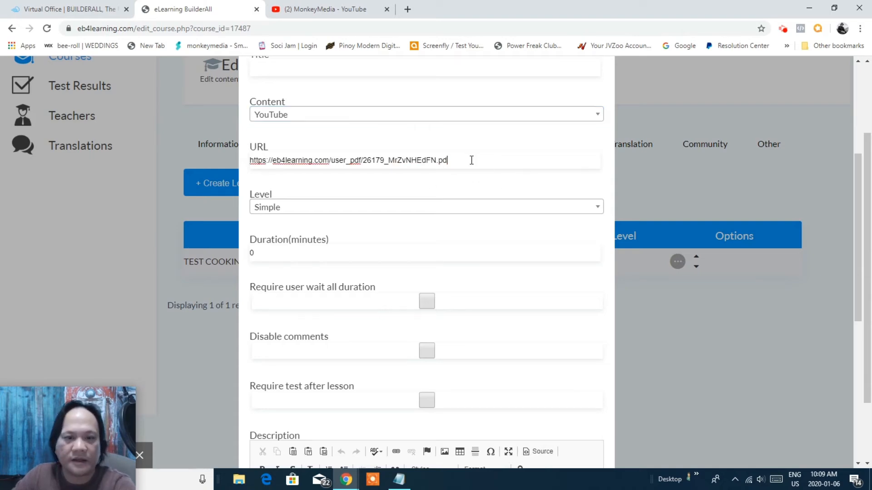
key(BackSpace)
key(BackSpace)
key(BackSpace)
key(BackSpace)
key(BackSpace)
key(BackSpace)
key(BackSpace)
key(BackSpace)
key(BackSpace)
key(BackSpace)
key(BackSpace)
key(BackSpace)
key(BackSpace)
key(BackSpace)
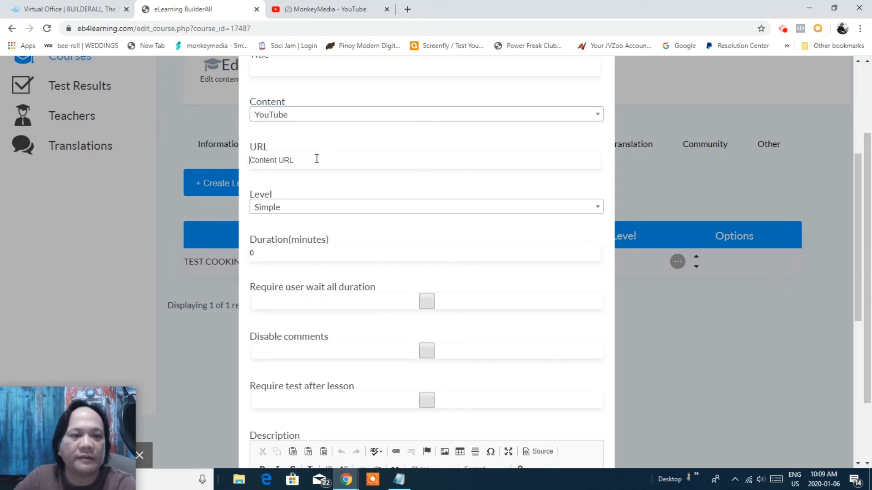
right_click(315, 159)
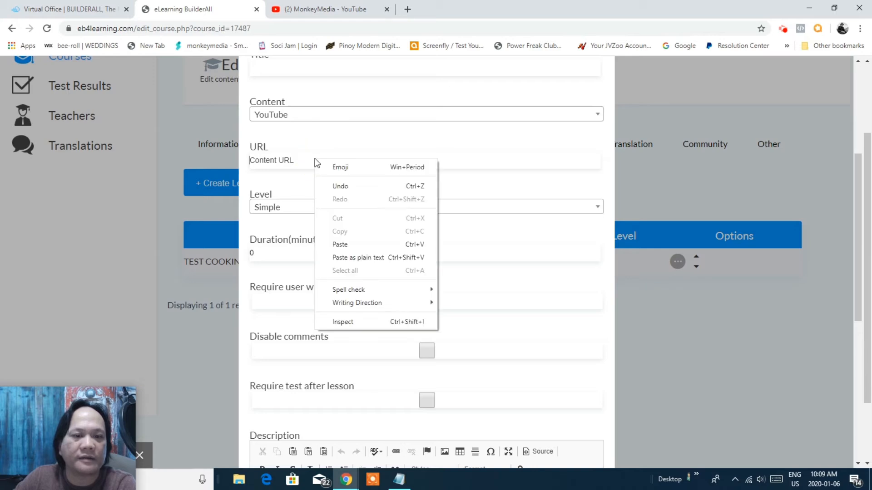
click(348, 238)
click(377, 183)
Step: Title the lesson "Cooking lesson introduction"
scroll(393, 193, up, 3)
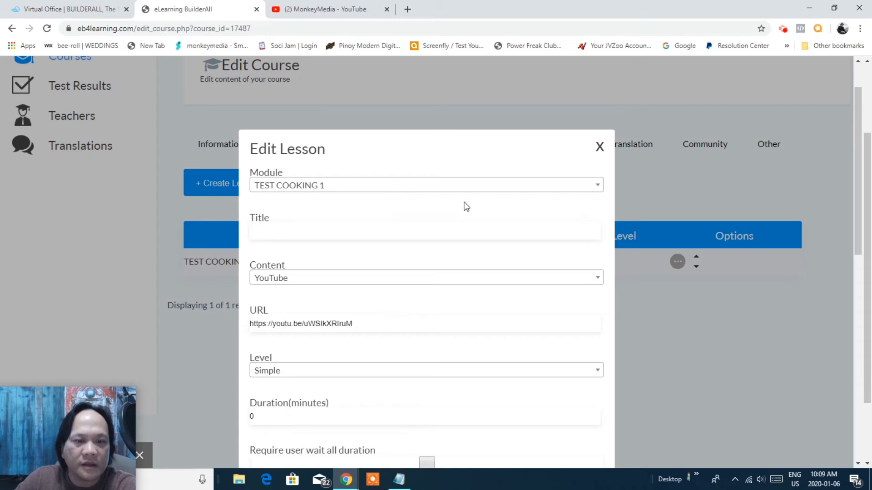
click(326, 235)
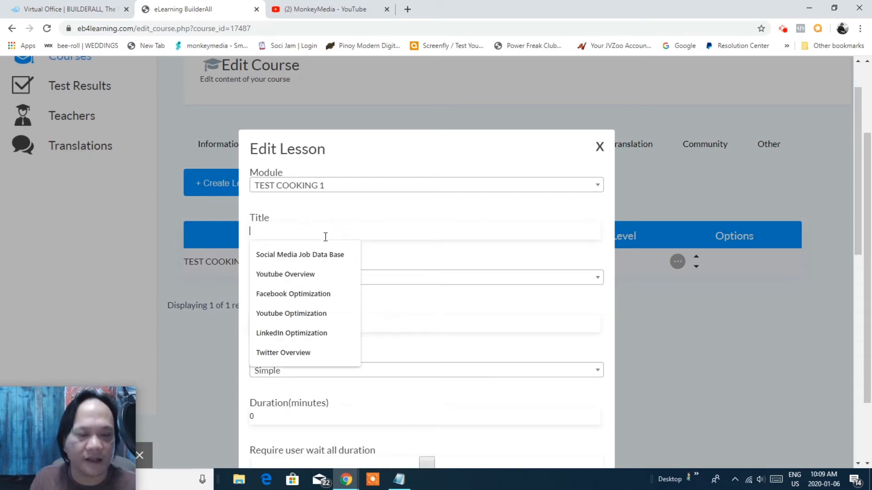
text(Cooking lesson introduction)
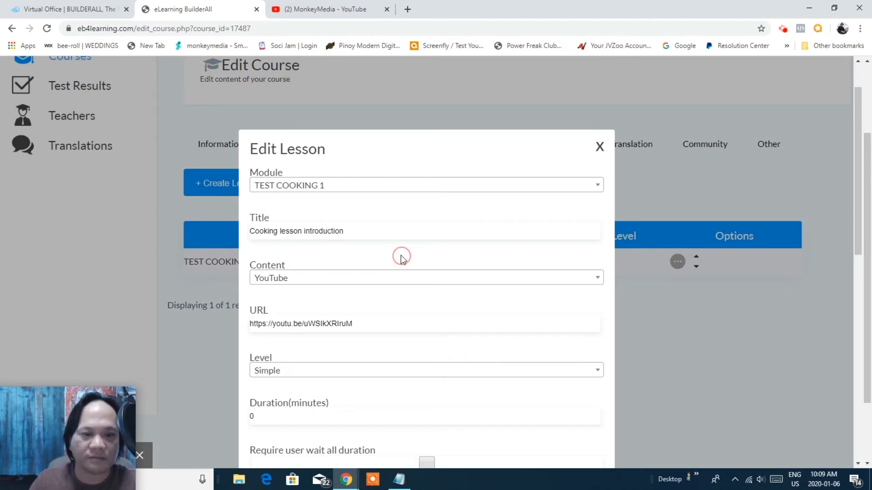
Step: Copy the lesson title "Cooking lesson introduction" into the lesson's description
drag(357, 235, 252, 236)
right_click(279, 231)
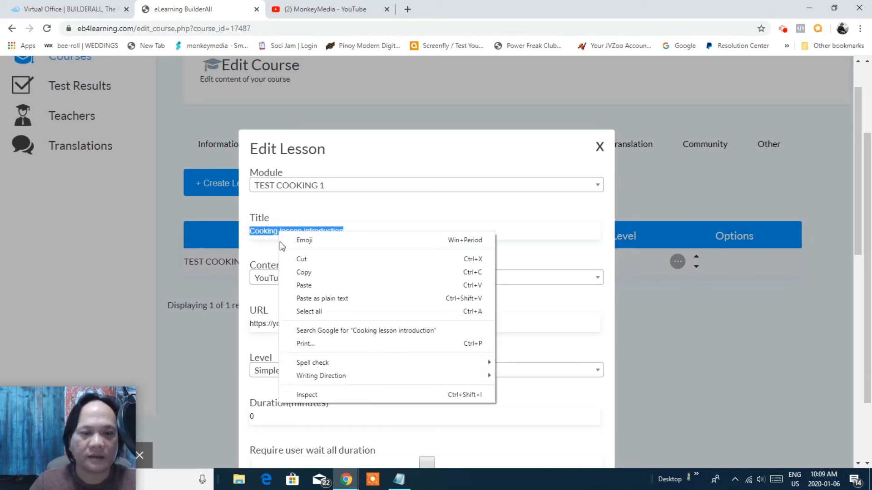
click(315, 272)
drag(857, 143, 867, 309)
click(322, 250)
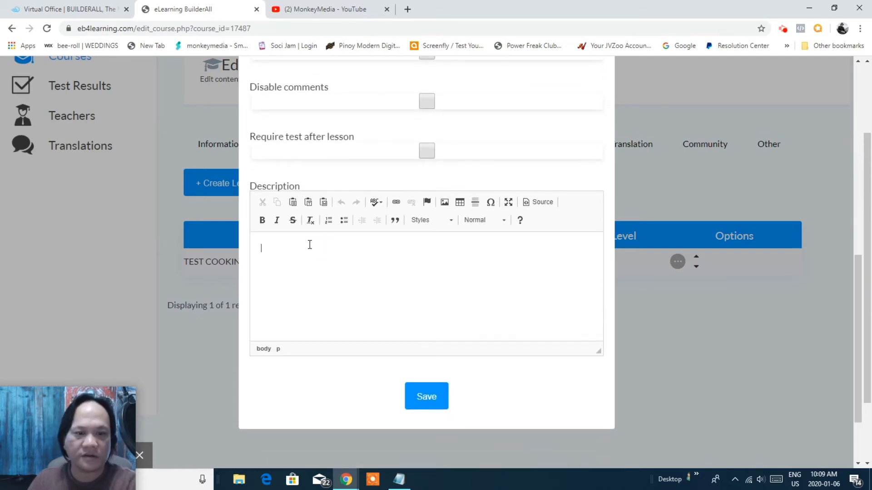
right_click(308, 245)
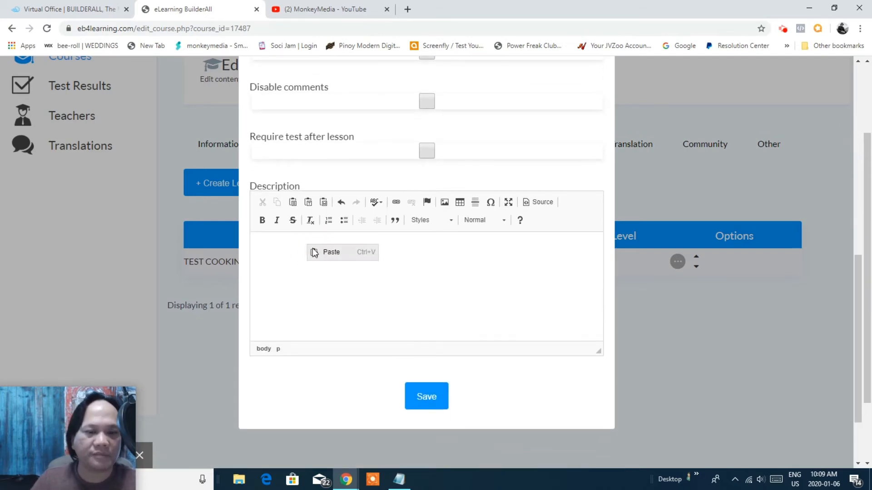
click(332, 252)
right_click(395, 271)
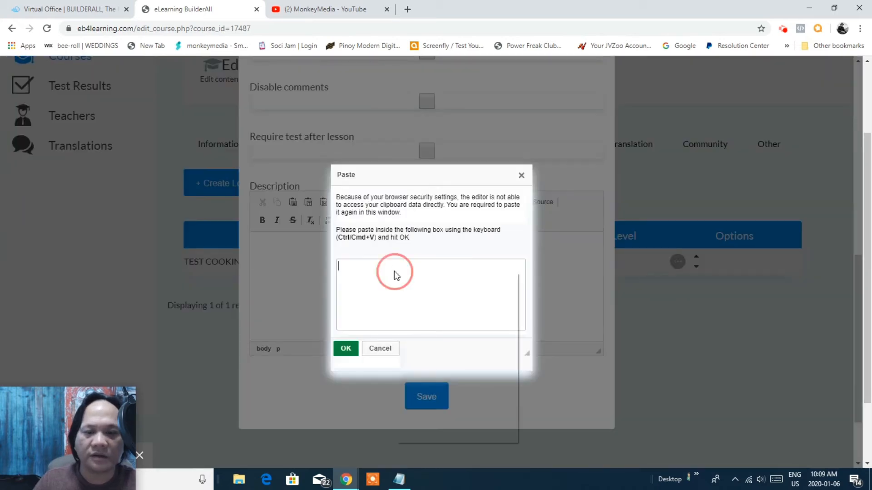
click(420, 358)
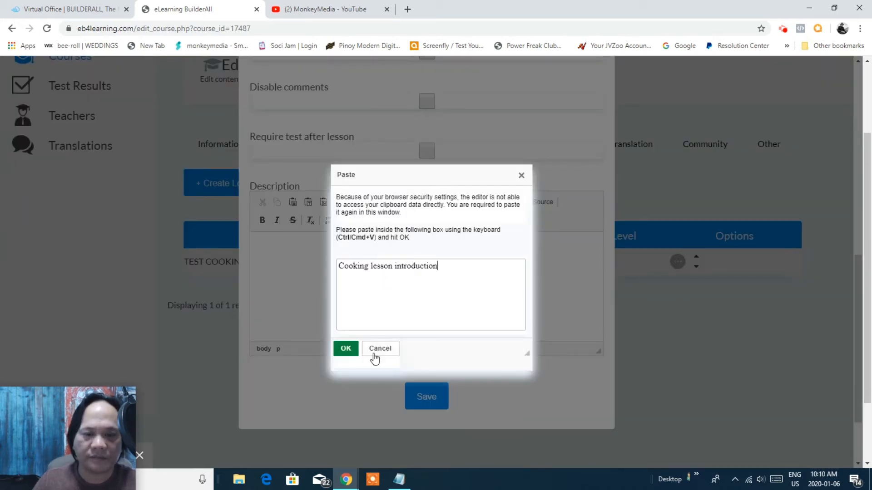
click(346, 349)
Step: Check the MonkeyMedia video's length on YouTube, and set the lesson's duration to 6.00 minutes
scroll(397, 287, up, 2)
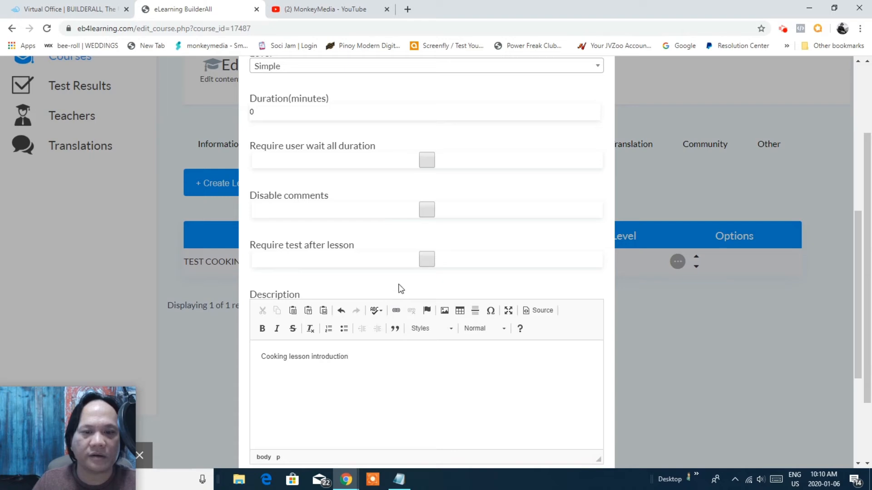
scroll(519, 196, up, 4)
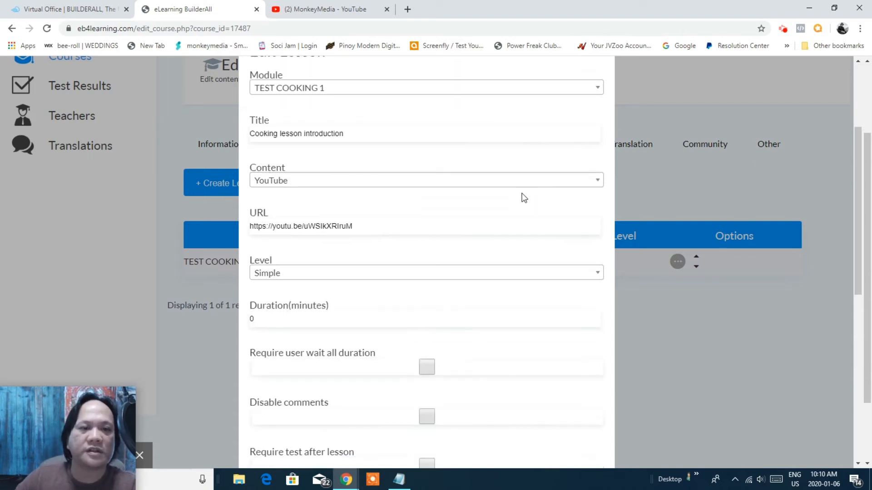
click(380, 333)
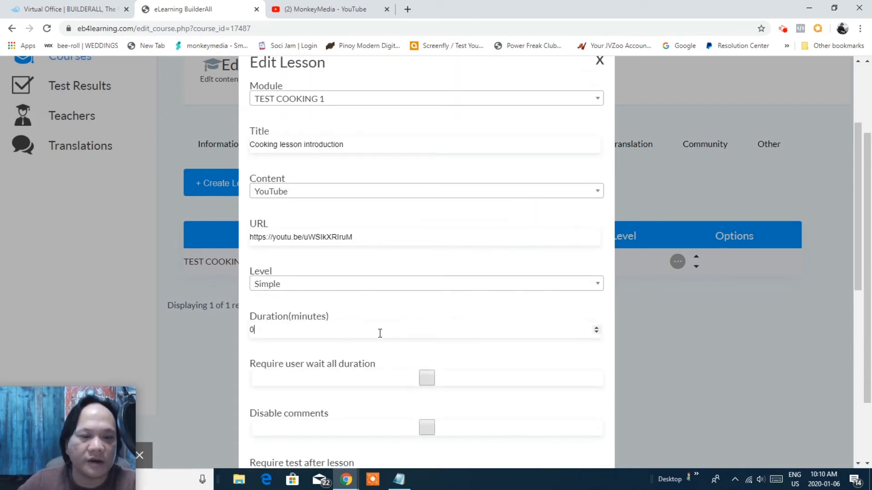
click(326, 8)
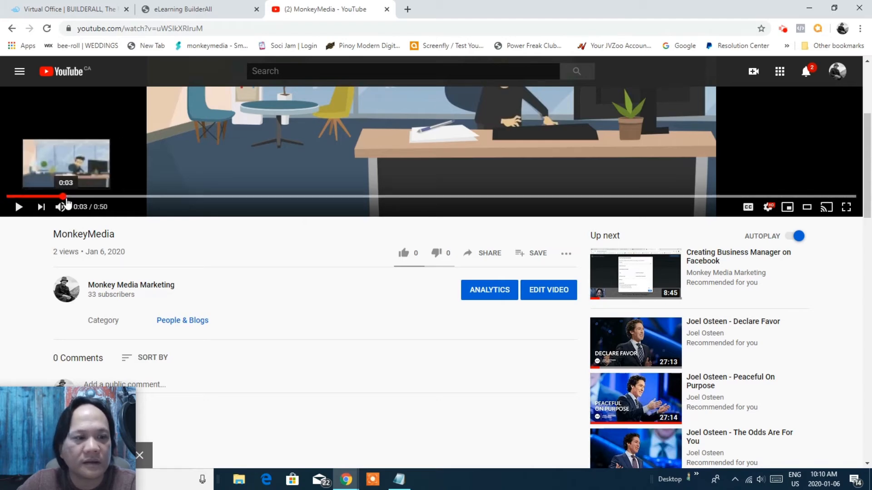
drag(59, 197, 32, 154)
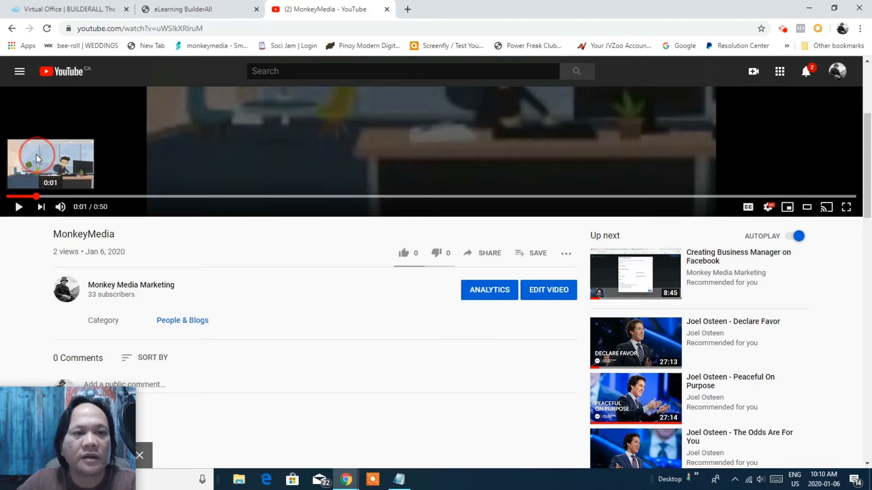
click(221, 8)
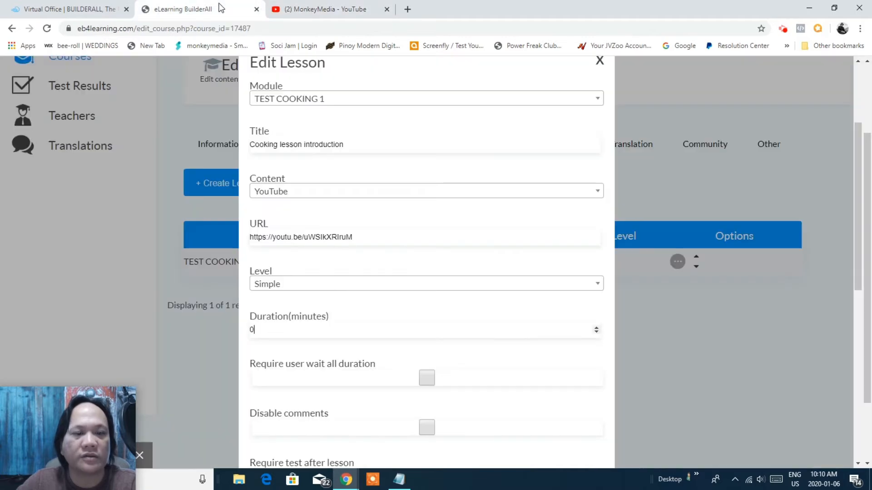
click(277, 11)
click(19, 205)
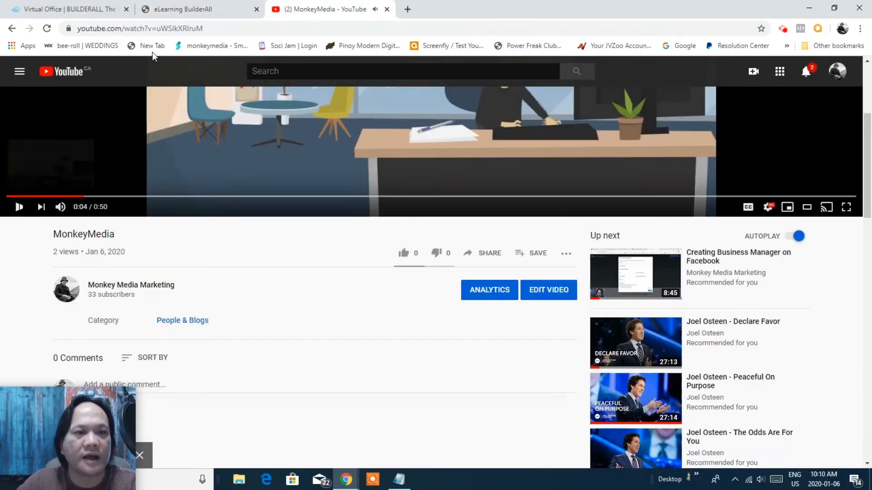
click(191, 9)
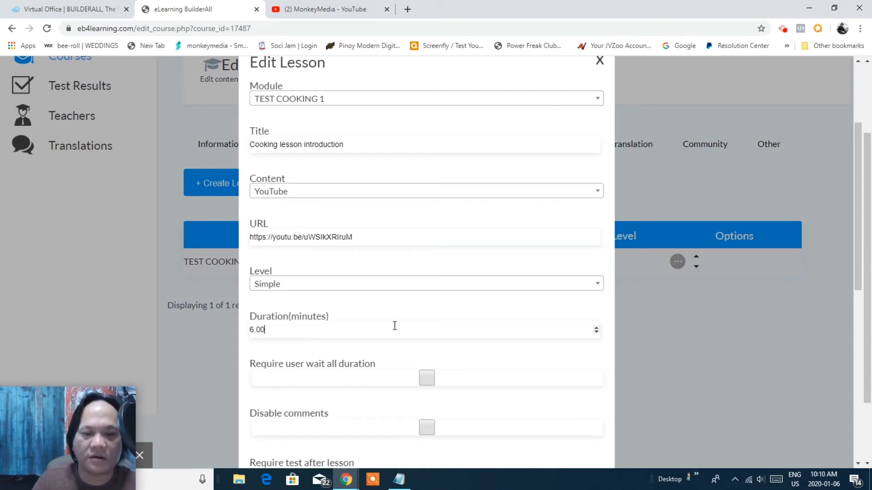
Step: Require users to wait the full duration and to take a test after the lesson
drag(857, 211, 851, 277)
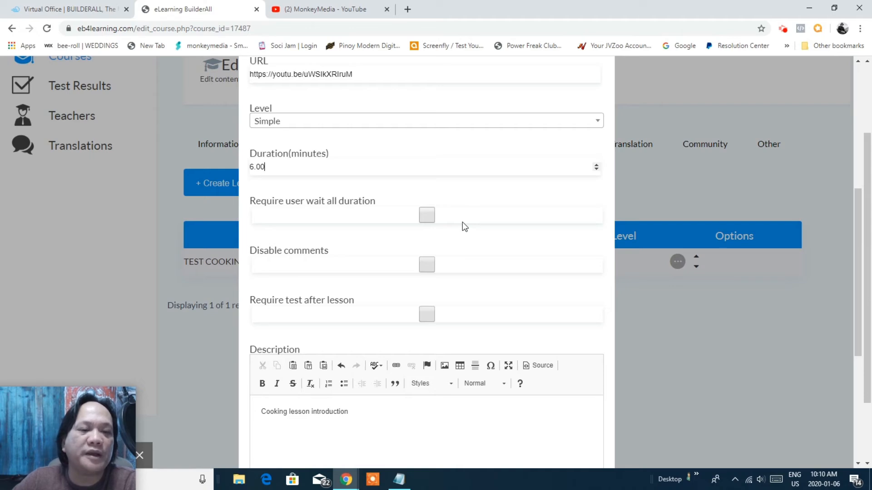
click(429, 216)
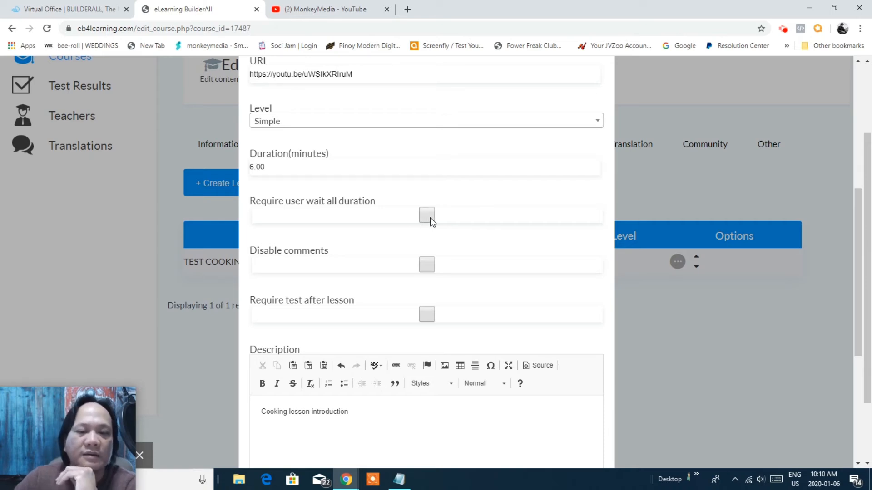
click(428, 221)
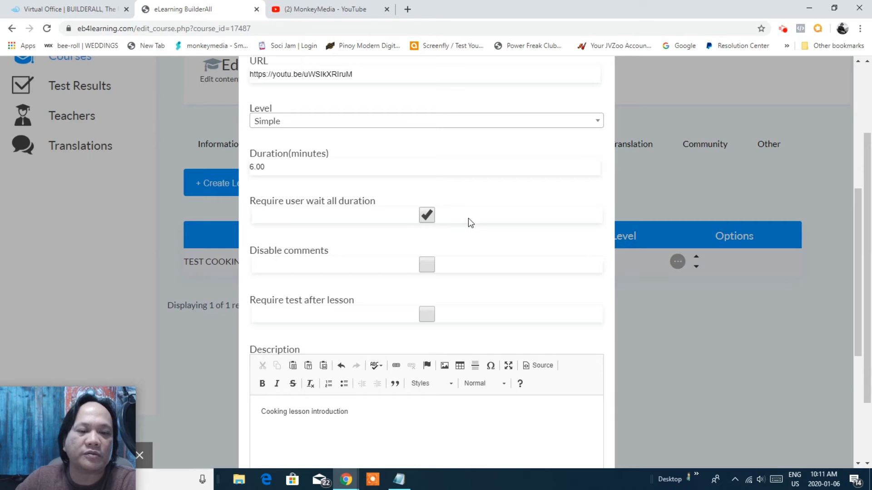
scroll(467, 218, down, 1)
scroll(471, 219, down, 1)
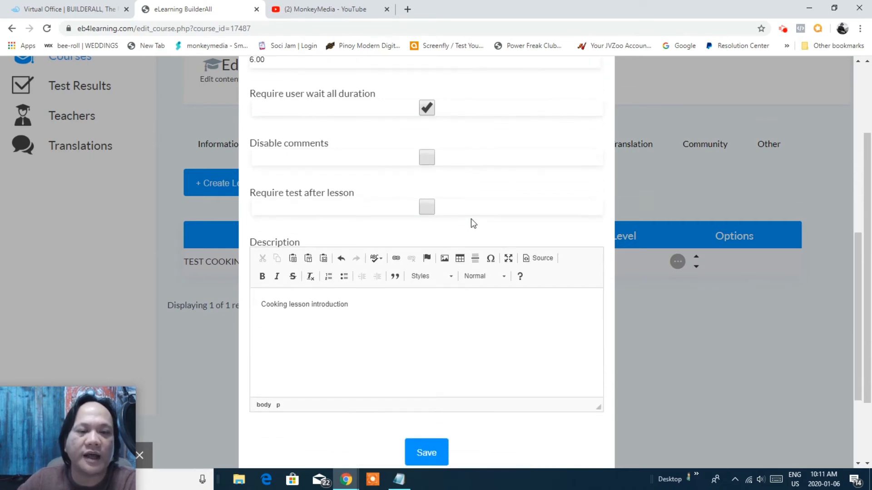
click(429, 209)
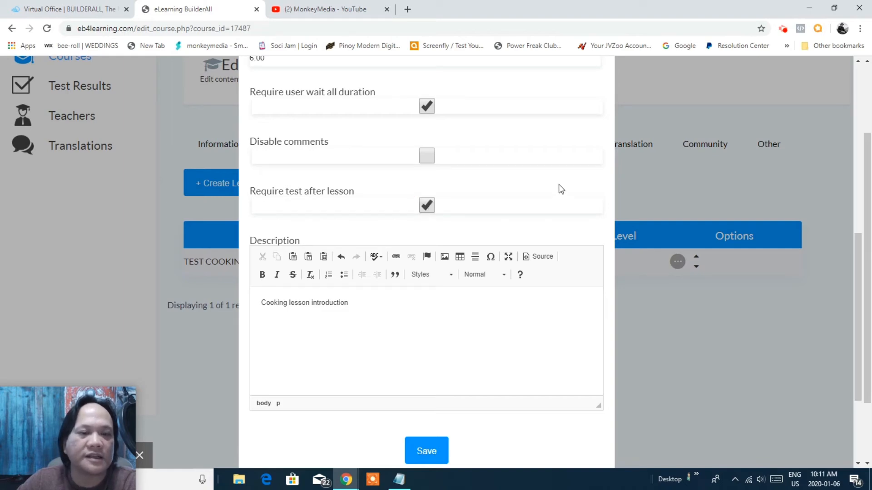
Step: Review the filled-in lesson form, from the module, title and video link to the duration, requirement options and description
scroll(543, 215, down, 3)
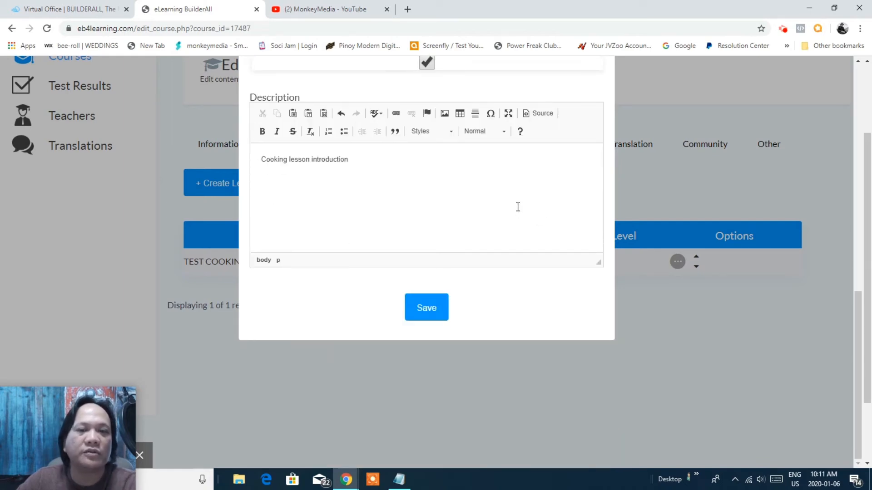
scroll(507, 206, up, 4)
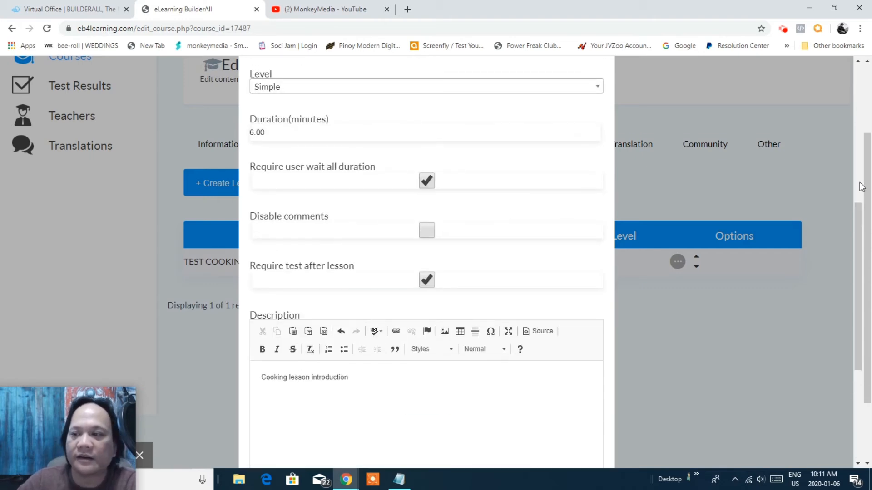
click(854, 231)
drag(856, 229, 869, 276)
drag(866, 248, 868, 310)
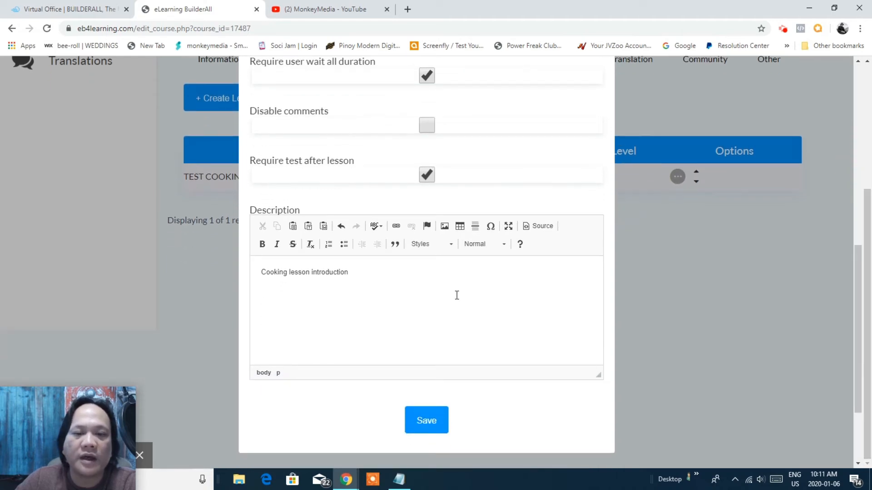
scroll(684, 358, up, 5)
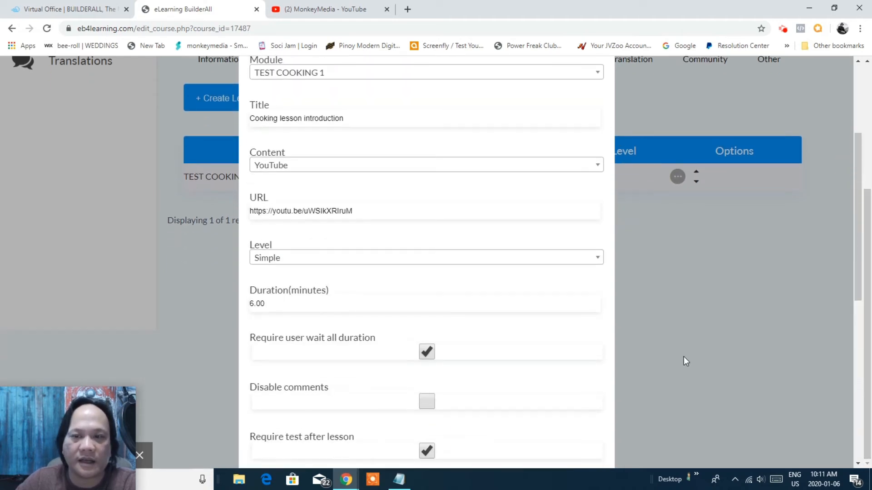
scroll(683, 356, up, 7)
scroll(683, 355, down, 5)
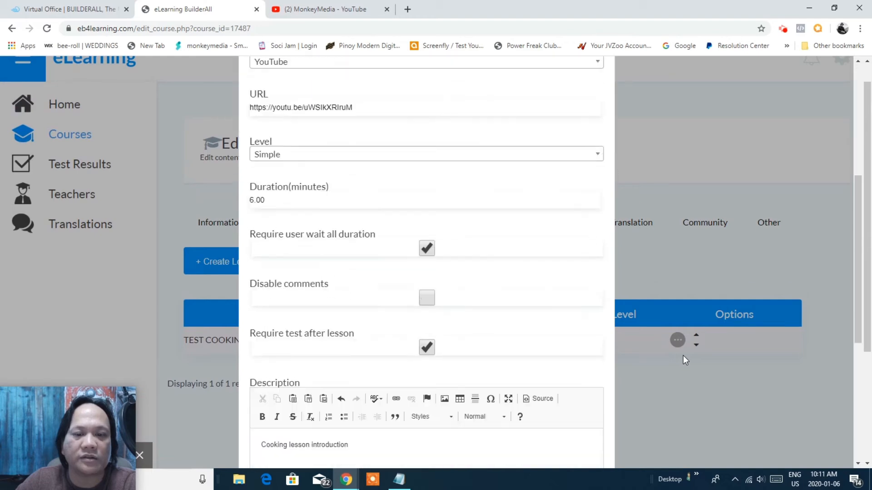
Step: Save the Cooking lesson introduction lesson with its YouTube video and settings
scroll(683, 355, down, 5)
drag(868, 290, 869, 352)
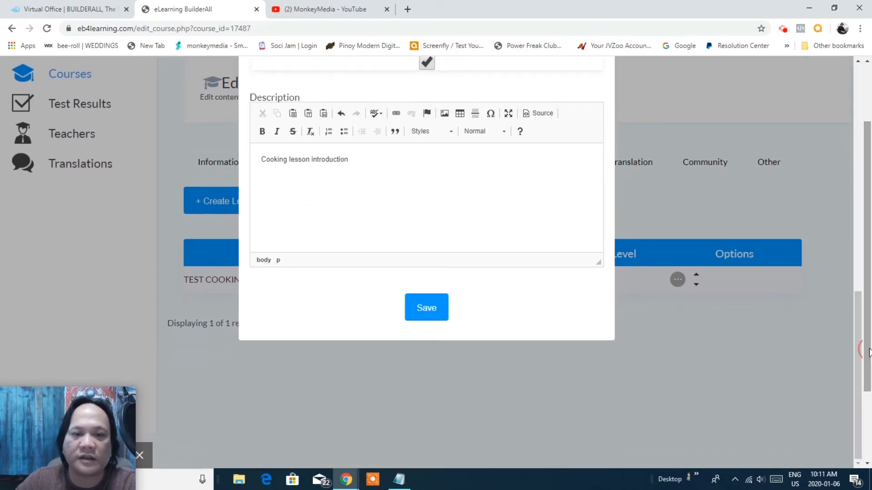
click(445, 313)
click(590, 290)
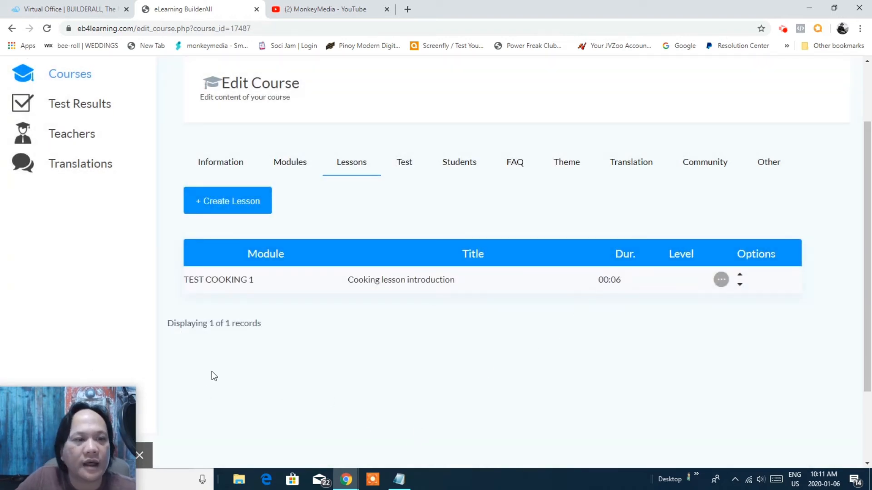
Step: Preview the French Cooking course and try to open Cooking lesson introduction under module TEST COOKING 1 without logging in
scroll(212, 371, up, 2)
click(61, 161)
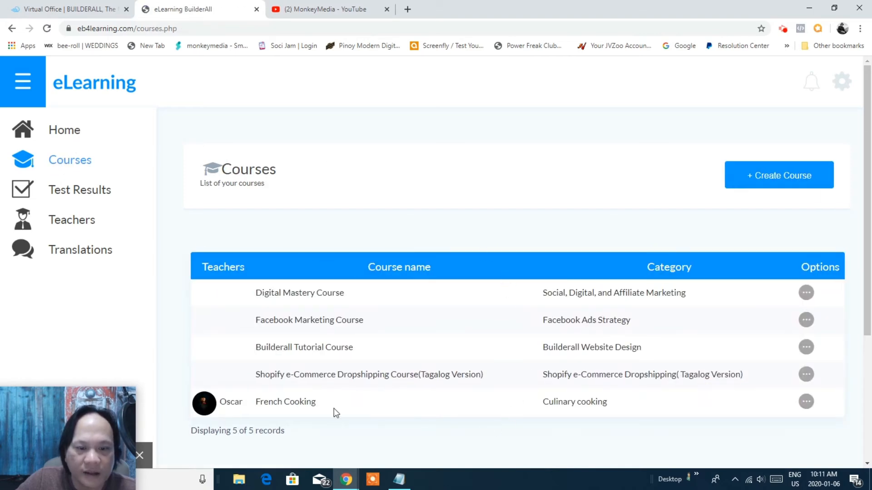
click(290, 403)
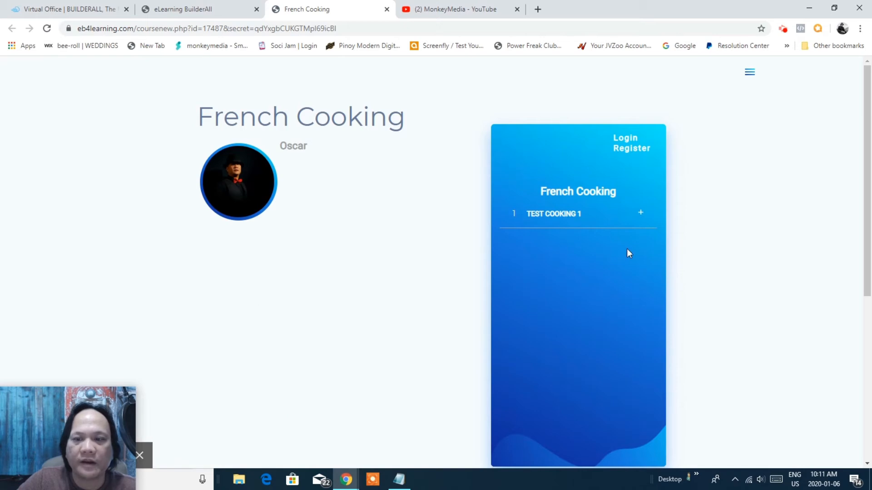
click(558, 215)
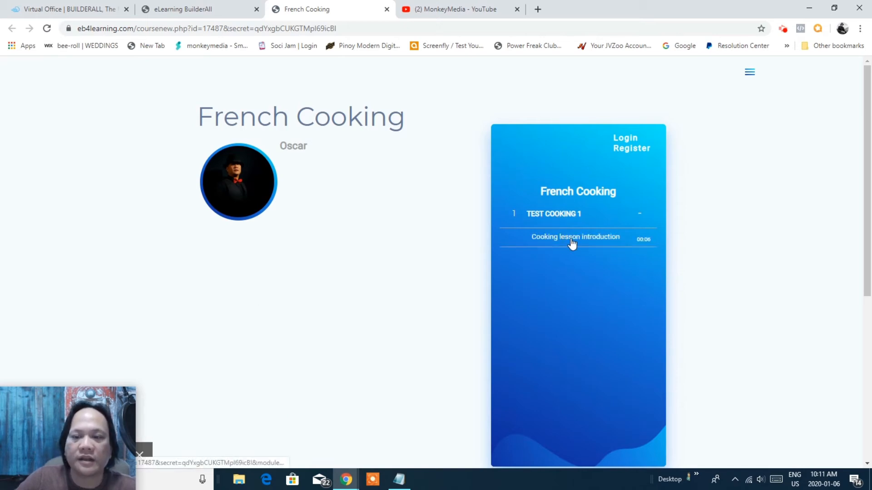
click(578, 241)
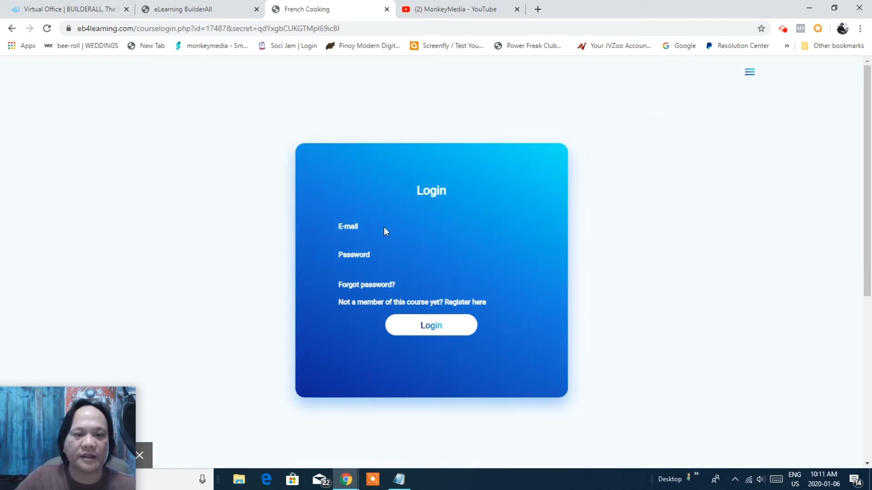
click(351, 230)
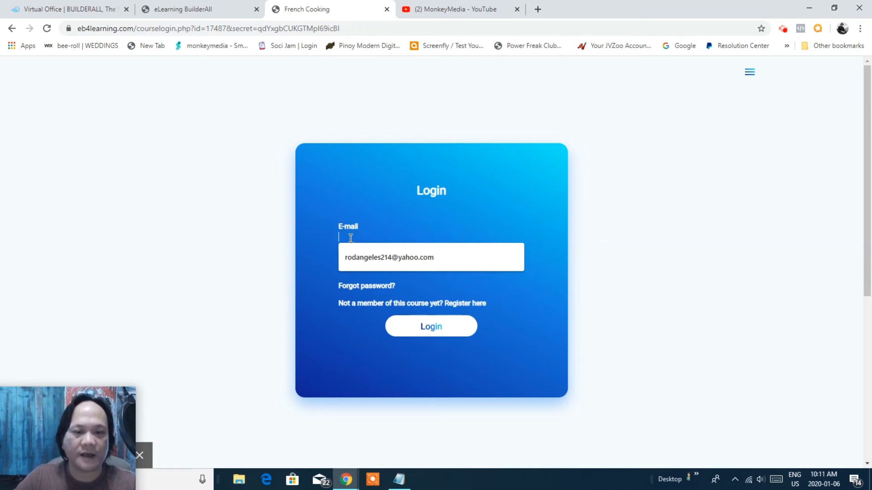
click(386, 9)
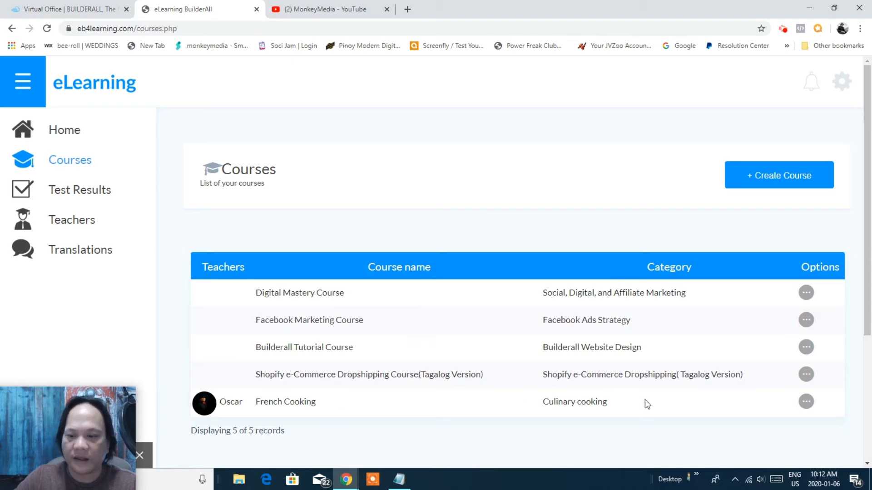
Step: Edit the French Cooking course to make it accessible without registration, and save the course information
click(808, 406)
scroll(681, 391, down, 4)
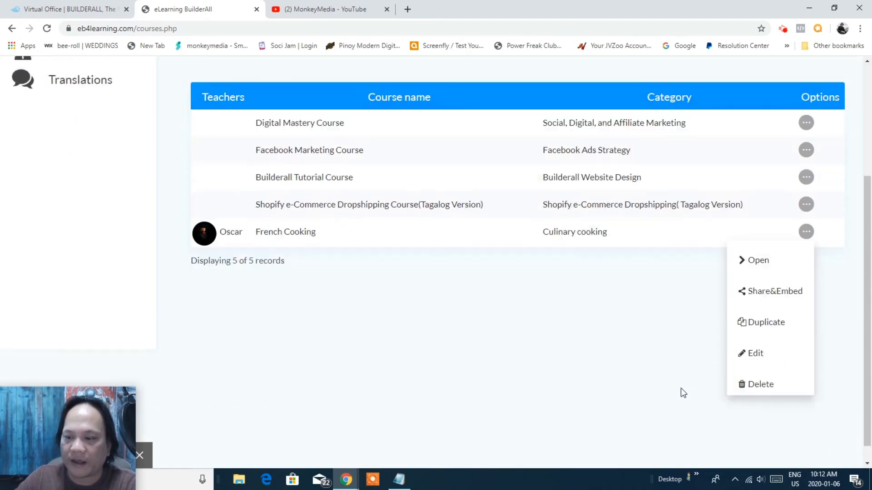
click(757, 337)
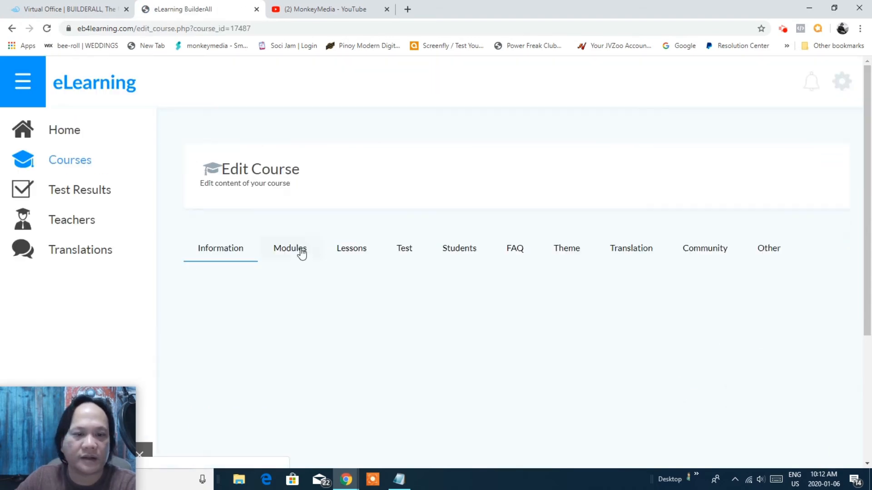
scroll(380, 336, down, 6)
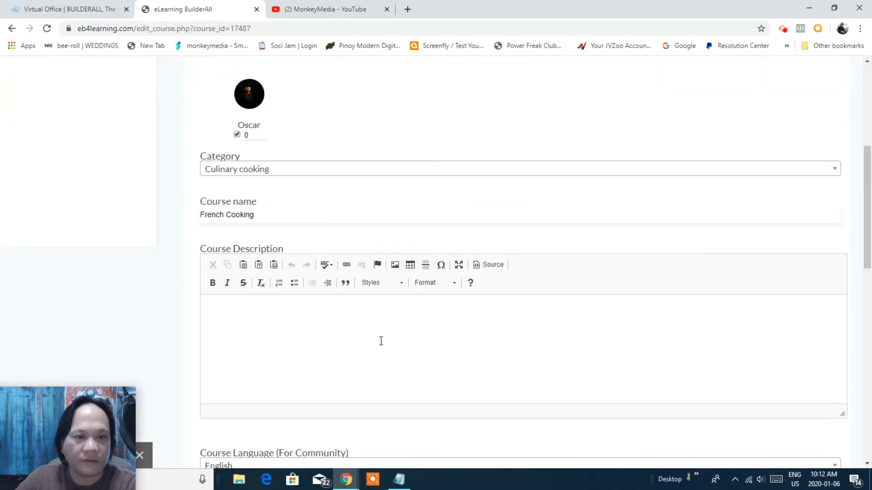
scroll(380, 341, up, 1)
scroll(377, 343, down, 8)
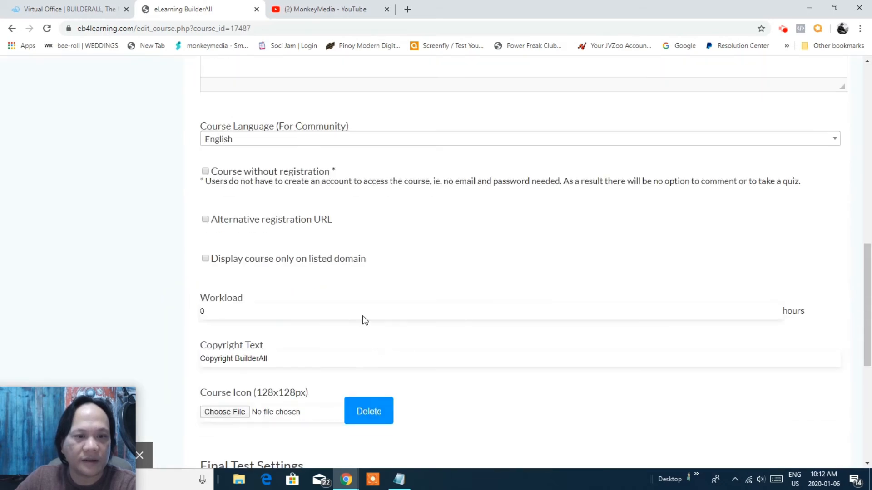
click(205, 171)
scroll(490, 262, down, 3)
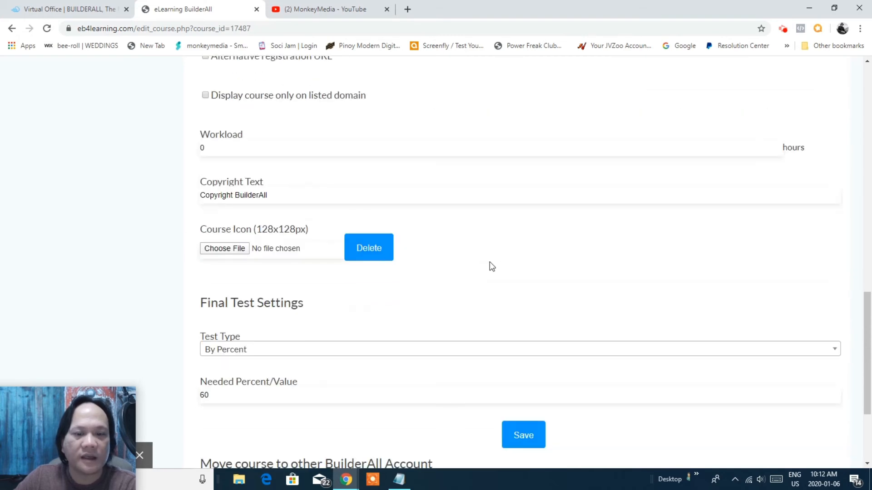
scroll(574, 313, down, 3)
click(525, 293)
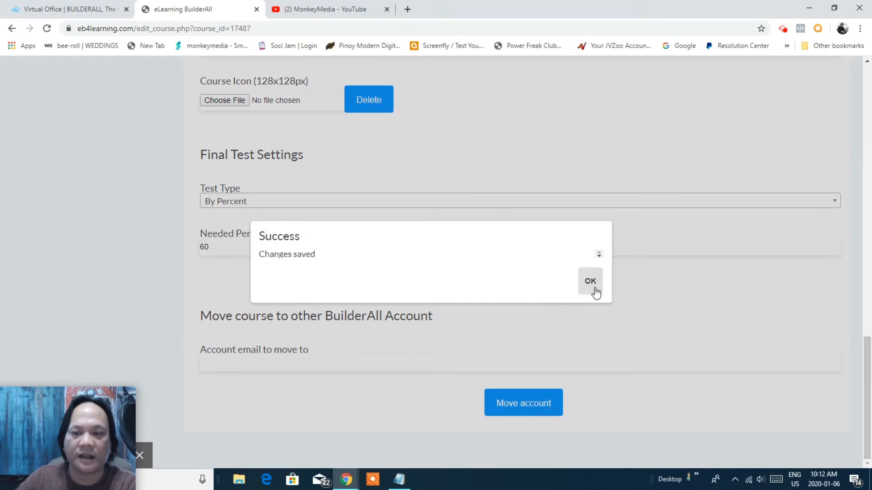
click(592, 287)
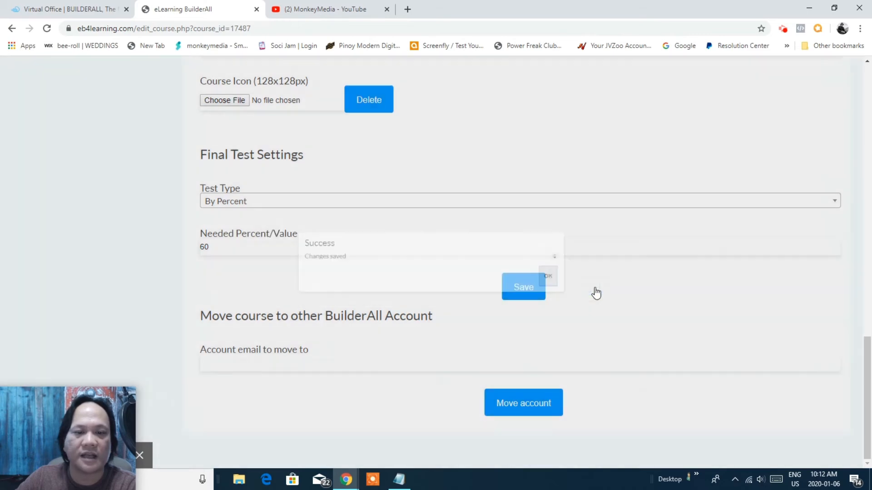
Step: Preview the French Cooking course again from the course list and view Cooking lesson introduction in TEST COOKING 1
scroll(603, 315, up, 7)
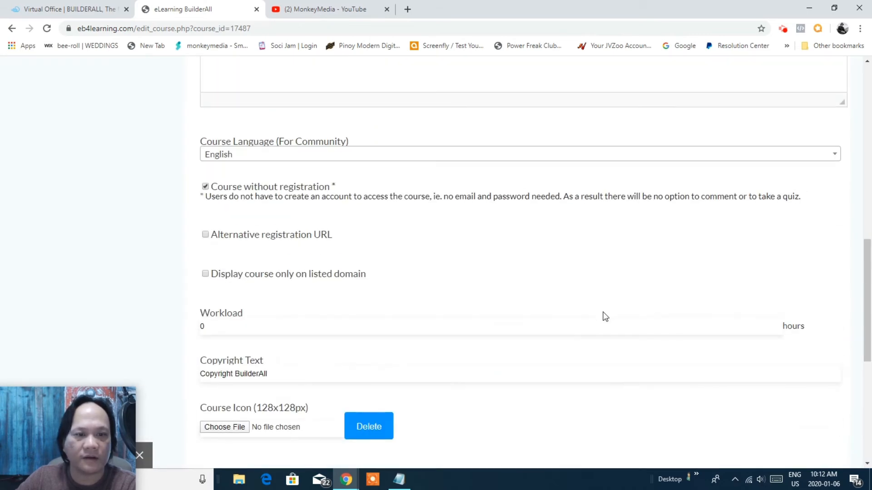
scroll(605, 316, up, 7)
scroll(604, 312, up, 6)
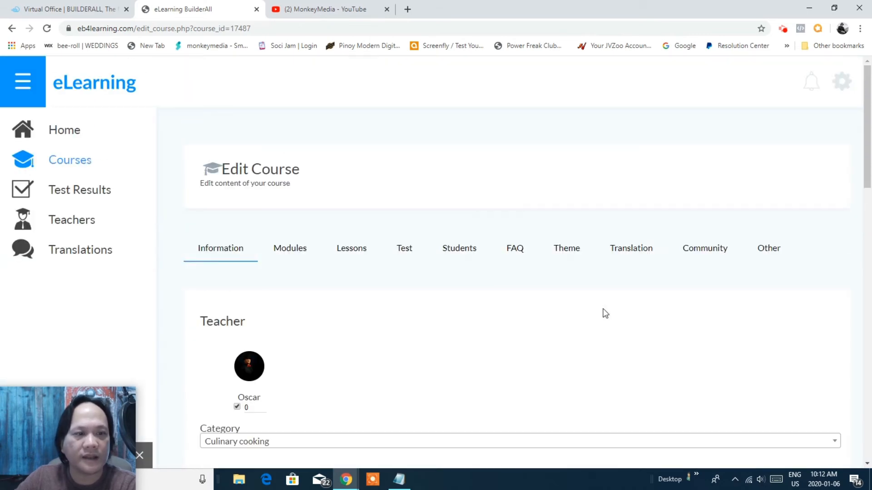
click(60, 164)
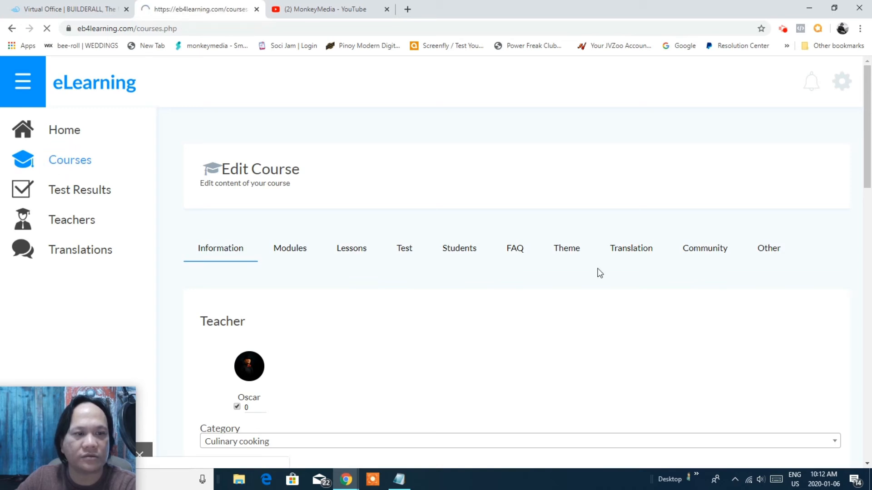
scroll(596, 271, down, 4)
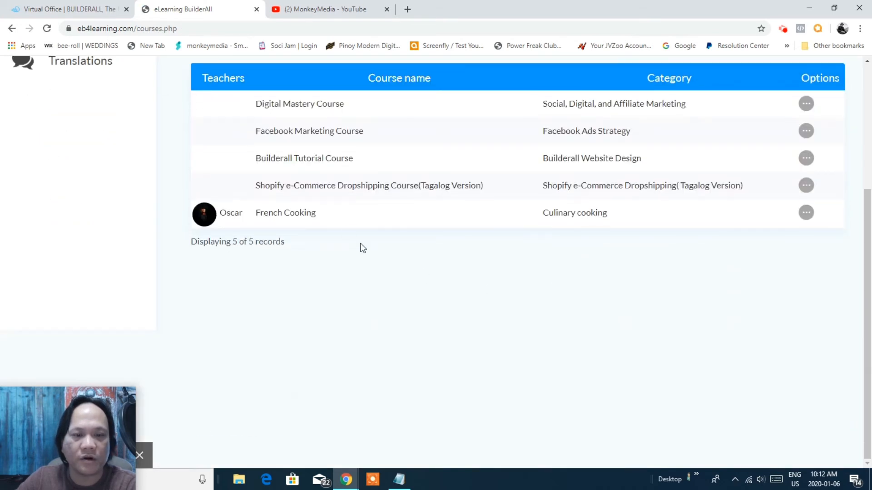
click(300, 214)
click(543, 216)
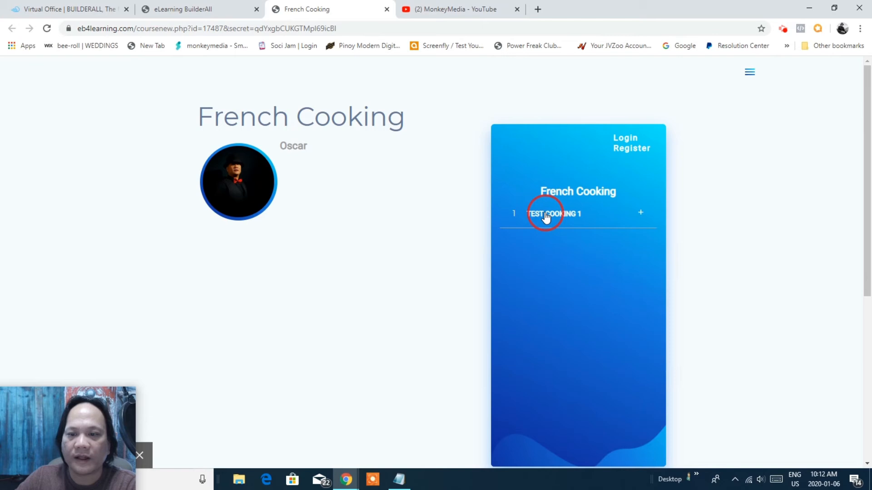
click(577, 239)
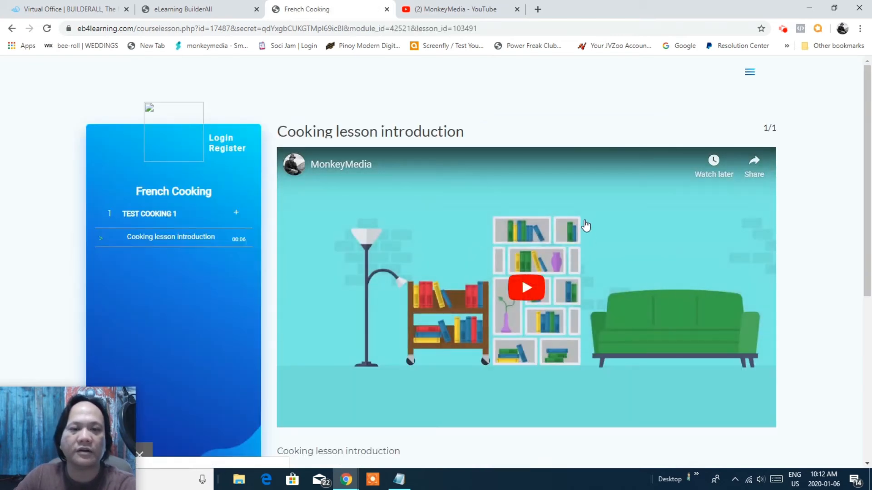
Step: Look over the lesson page down to its comments, and play a few seconds of the embedded MonkeyMedia video
drag(870, 160, 871, 200)
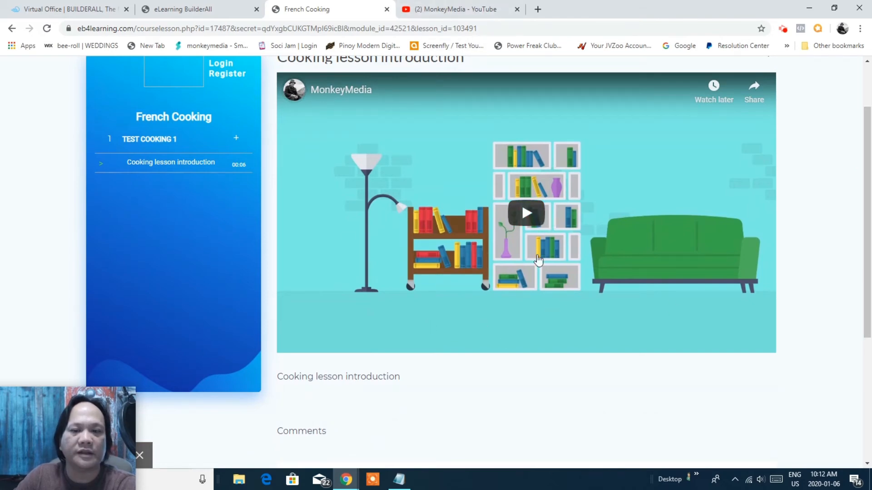
drag(871, 220, 871, 236)
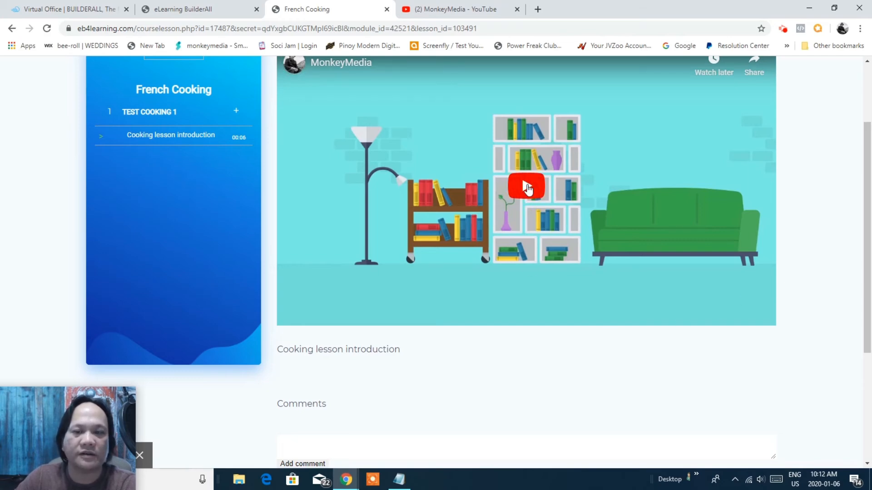
click(526, 186)
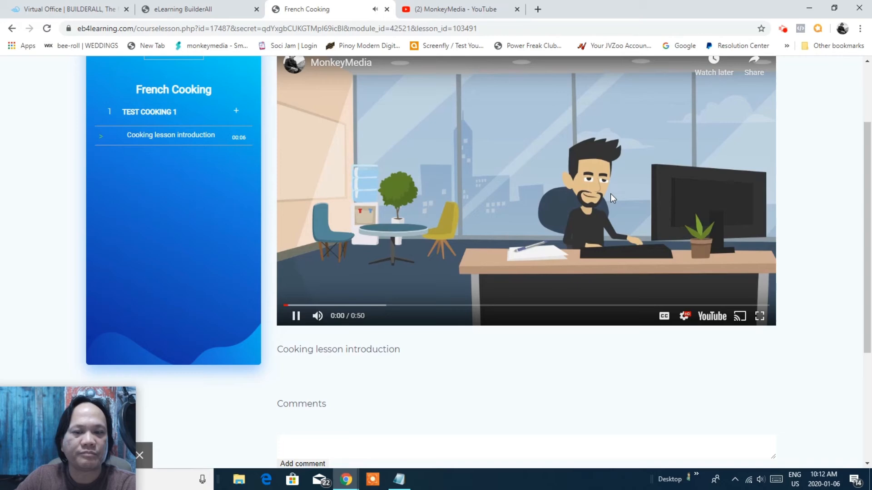
click(295, 317)
scroll(291, 315, up, 2)
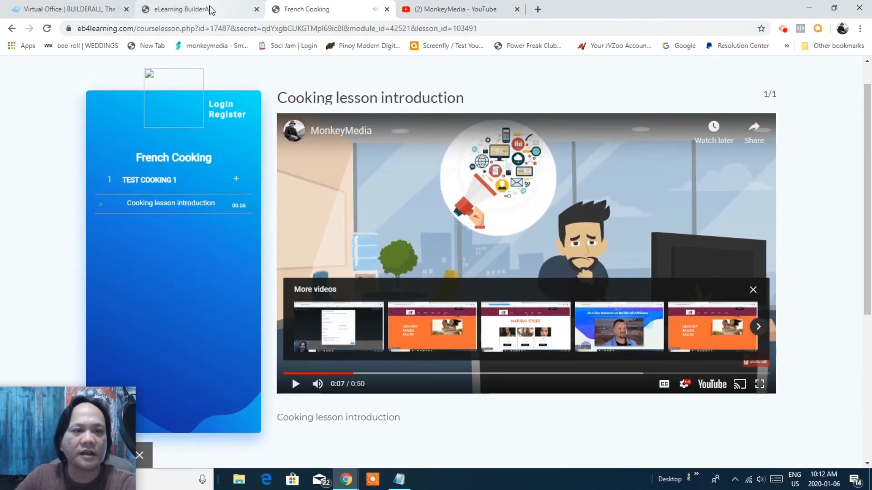
Step: Return to the course list and open the French Cooking course's modules for editing
click(210, 10)
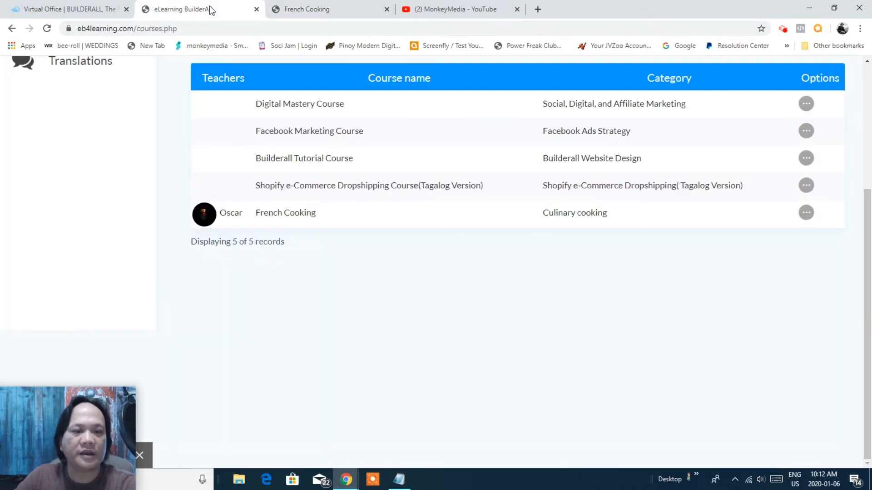
click(810, 216)
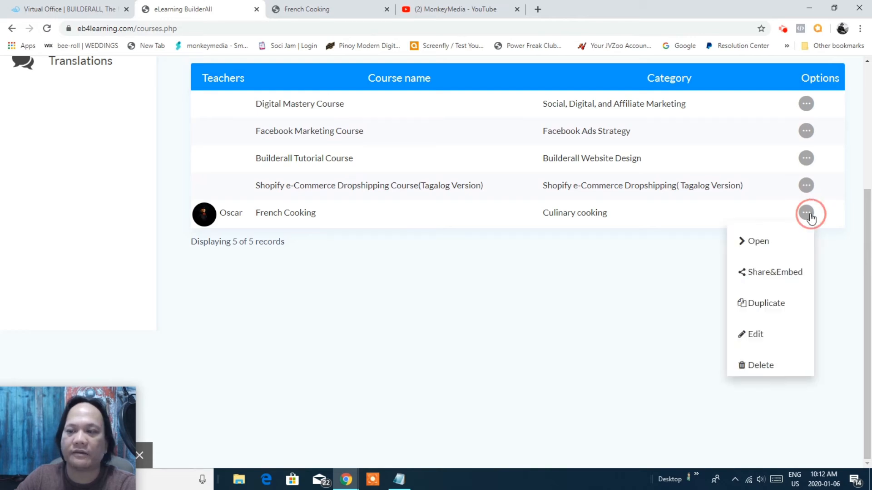
click(755, 335)
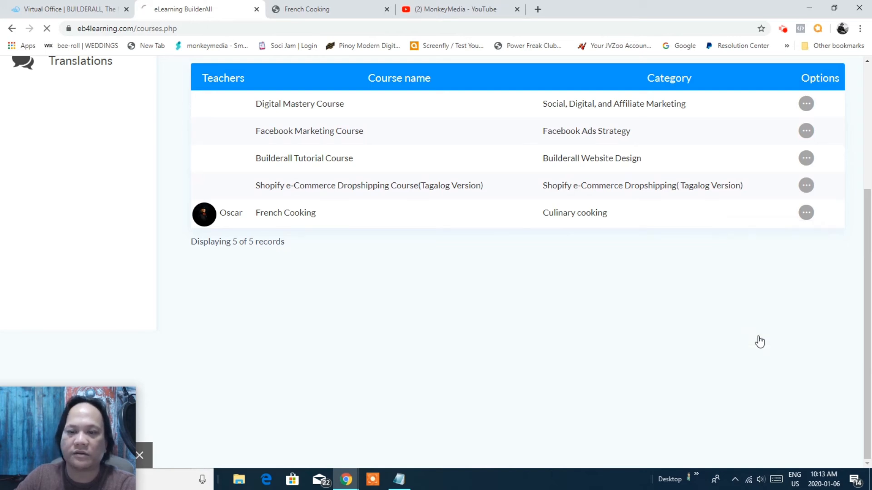
scroll(711, 324, down, 5)
scroll(694, 329, up, 5)
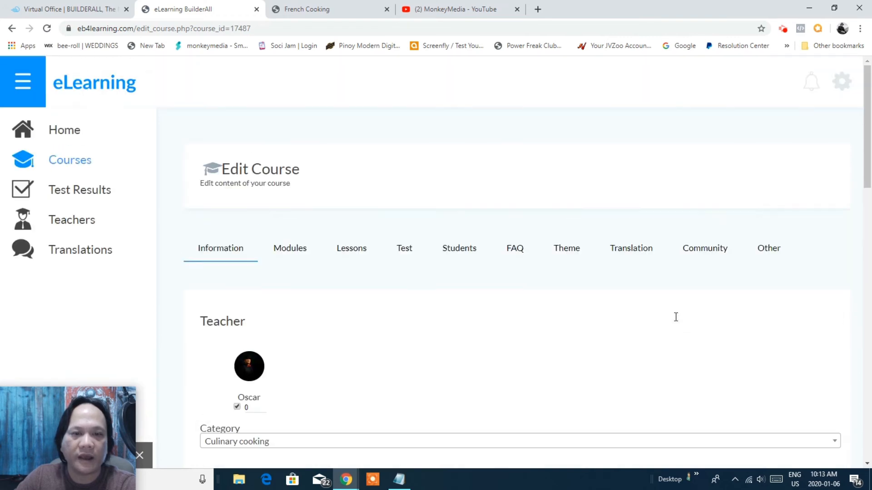
click(295, 252)
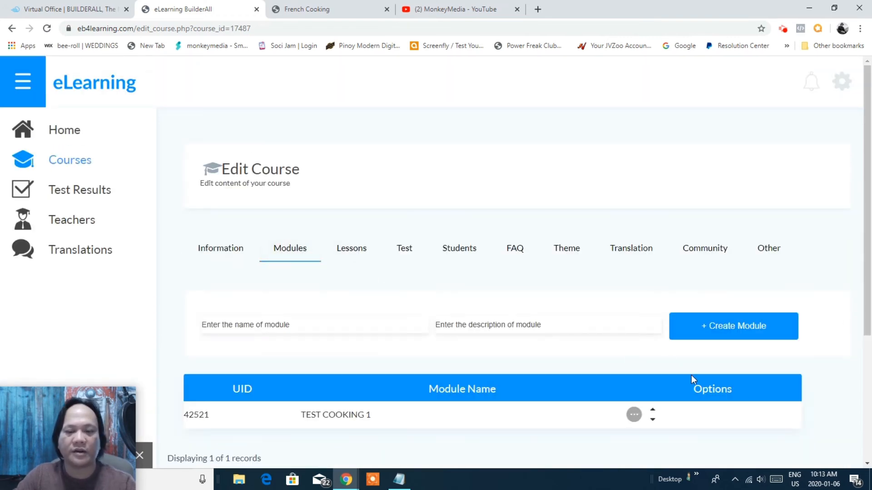
Step: Enter Testing Cooking 2 as the name of a new module for the French Cooking course
click(307, 325)
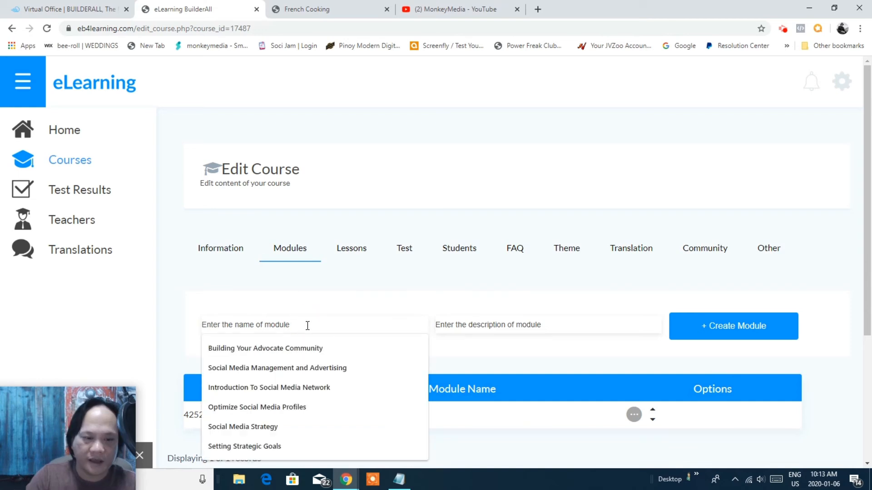
click(475, 348)
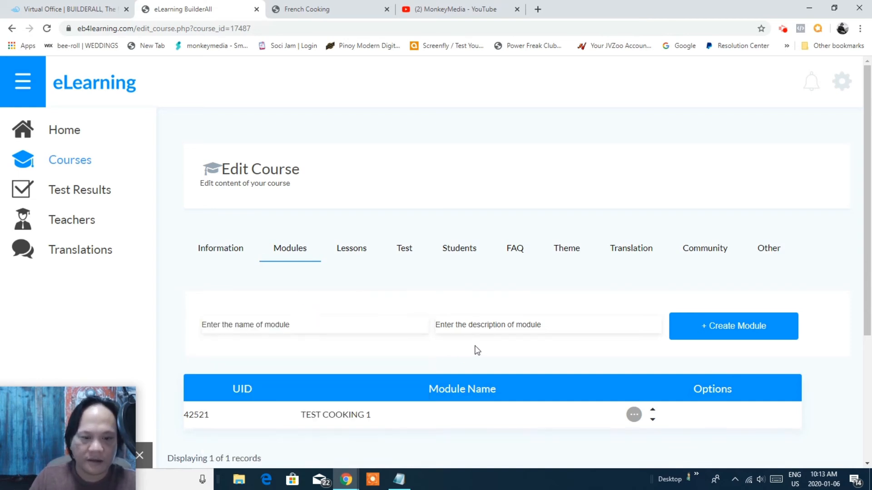
click(277, 319)
text(T)
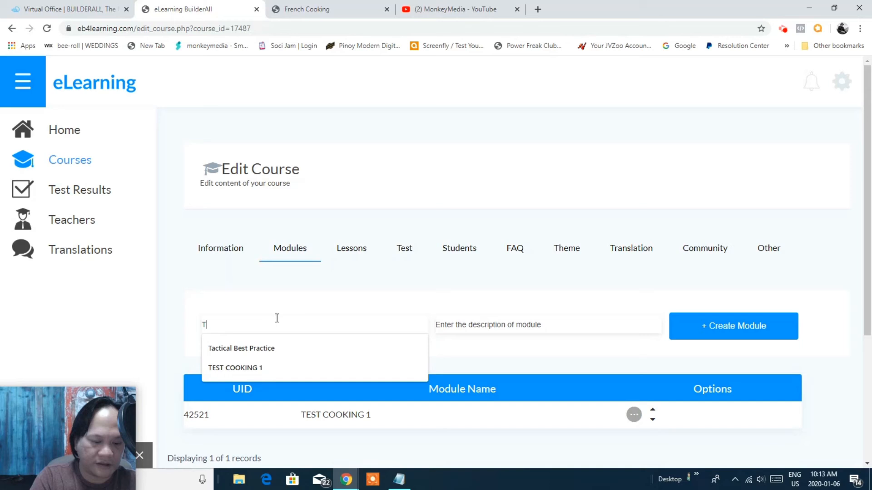
text(esting )
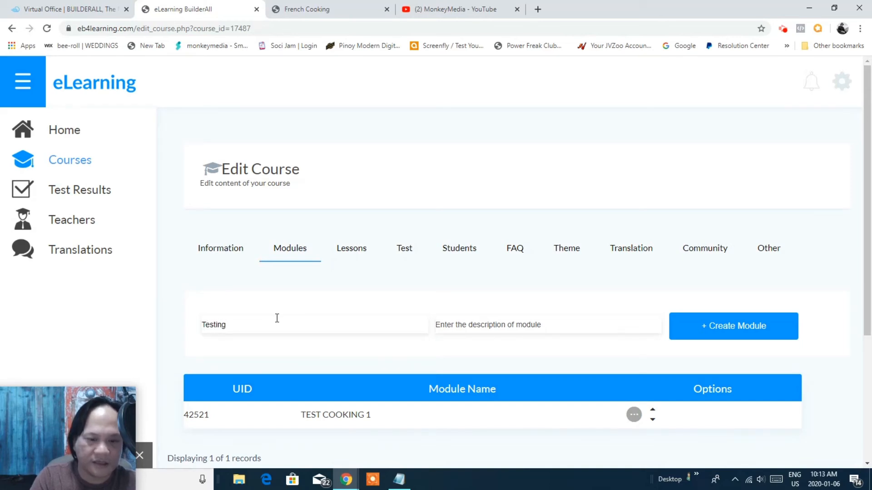
text(CVooking)
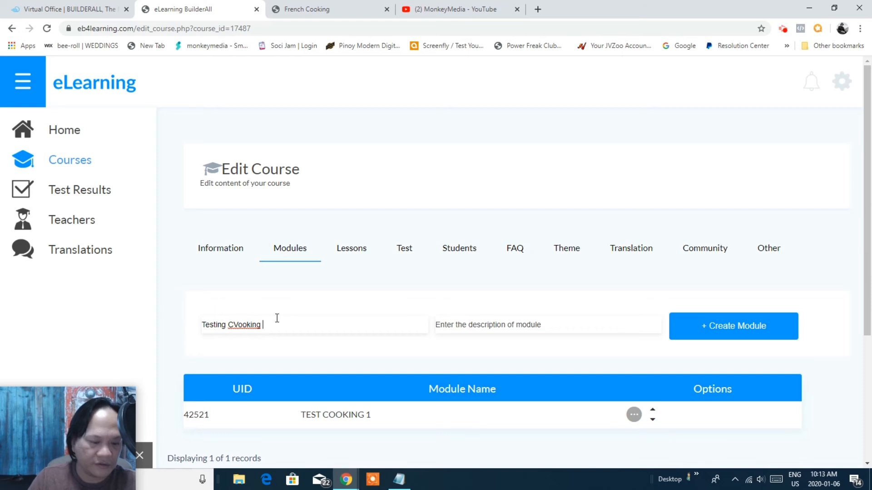
click(238, 324)
key(BackSpace)
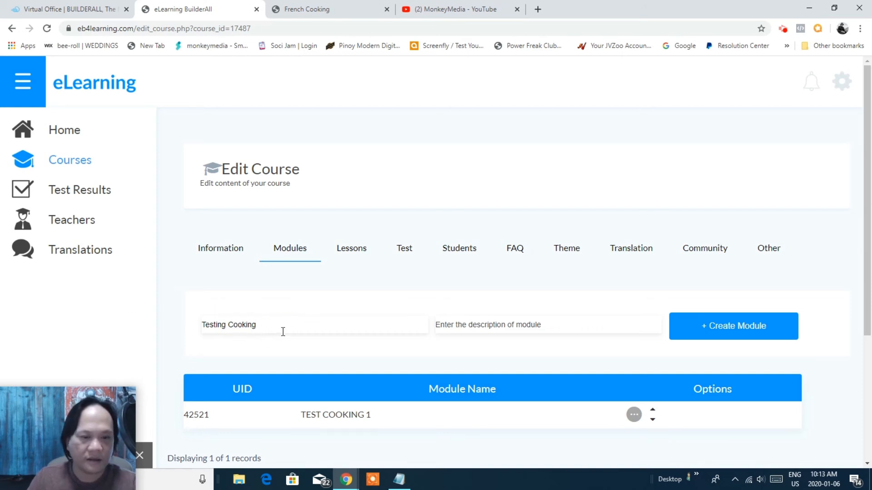
click(283, 331)
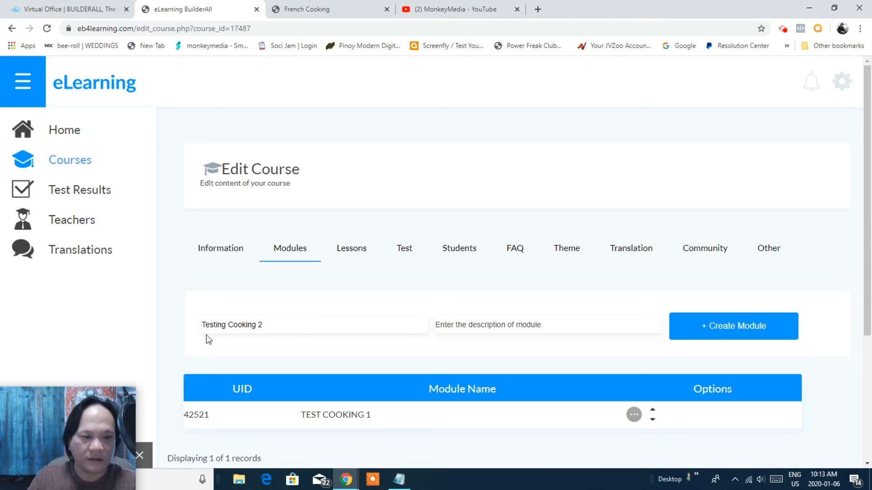
Step: Copy the module name Testing Cooking 2 into the description and create the module
drag(203, 324, 267, 324)
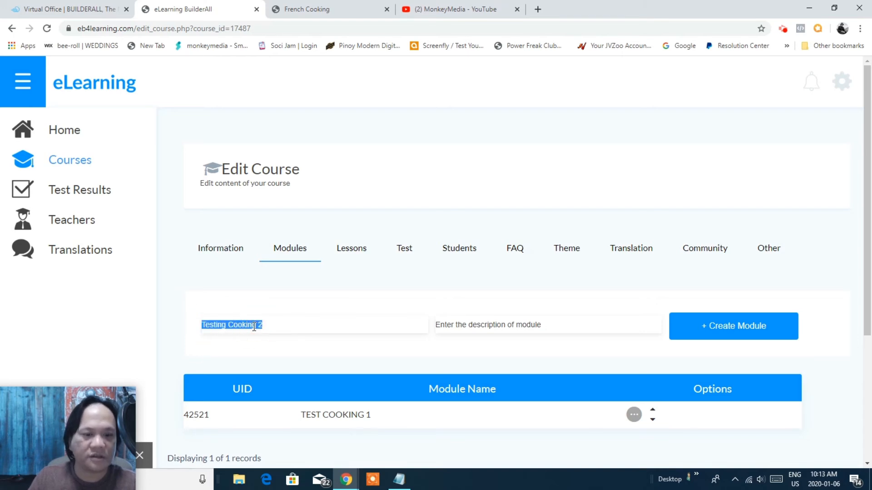
right_click(254, 325)
click(277, 195)
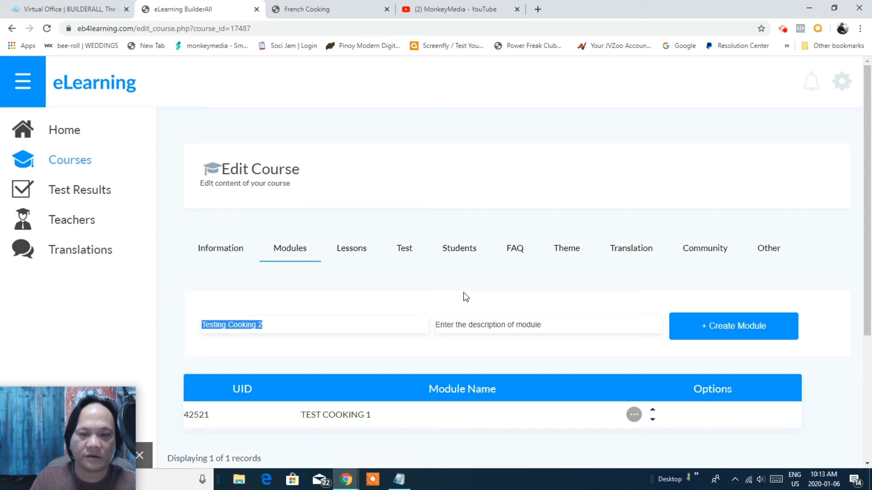
click(471, 325)
right_click(471, 325)
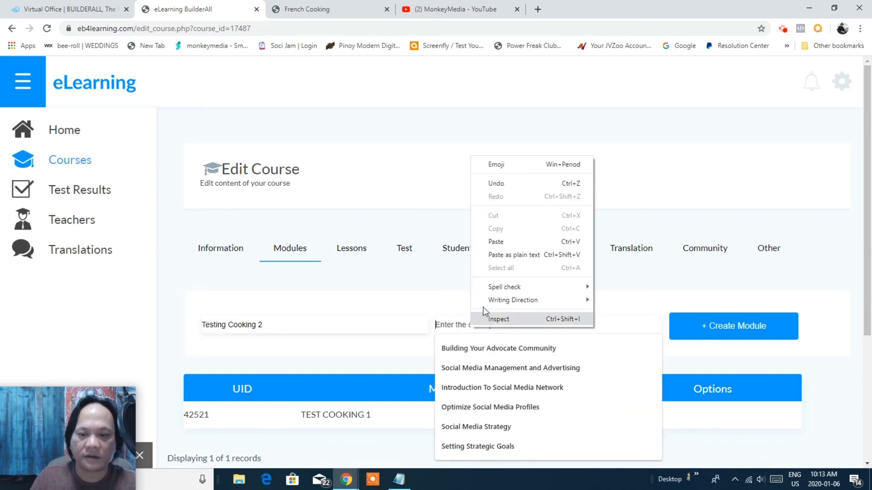
click(502, 242)
click(737, 335)
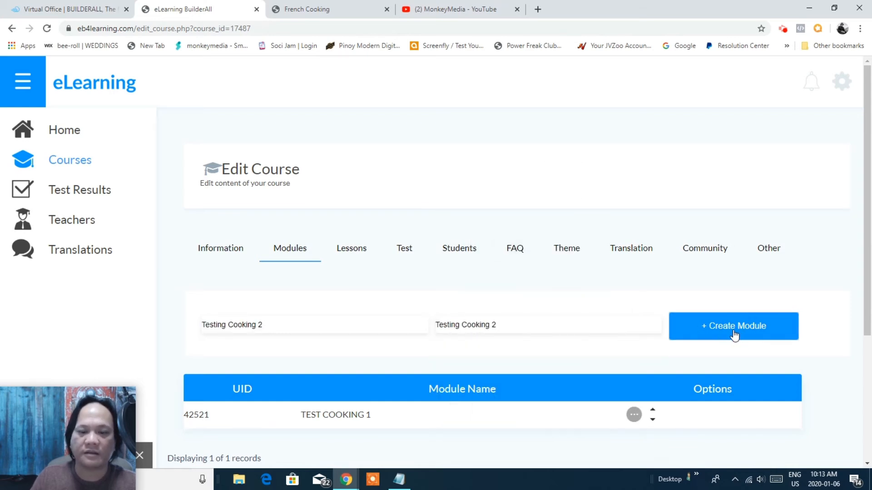
click(590, 283)
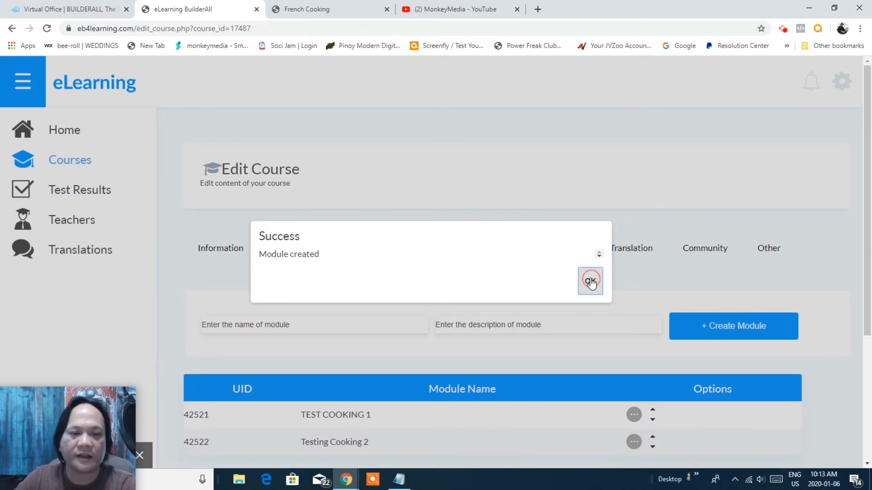
Step: Look over the edit settings of the Testing Cooking 2 module, and close them without changes
drag(858, 172, 870, 277)
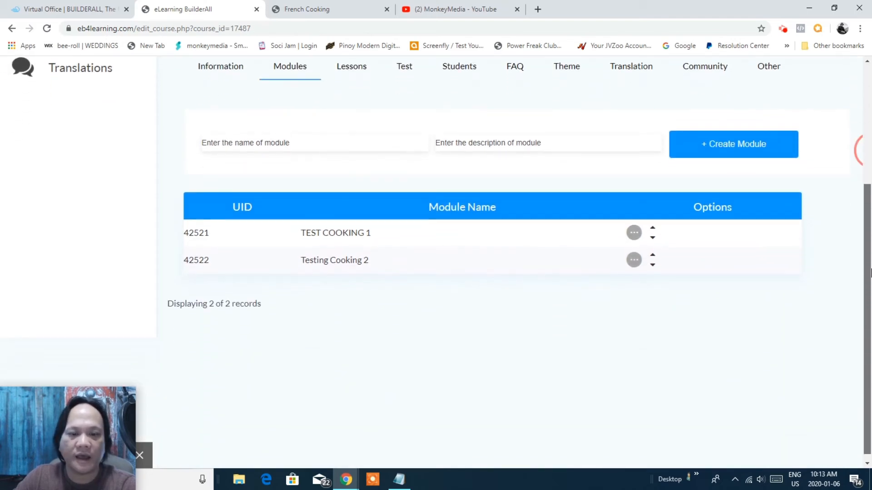
click(630, 263)
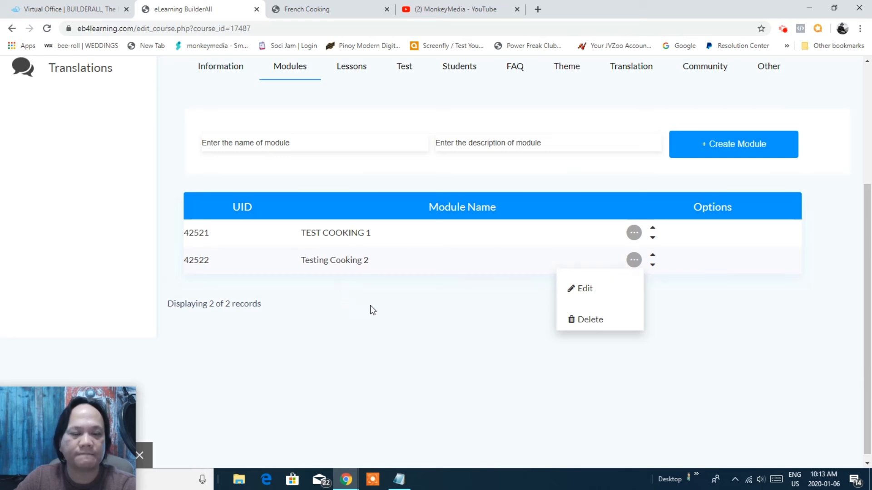
click(583, 288)
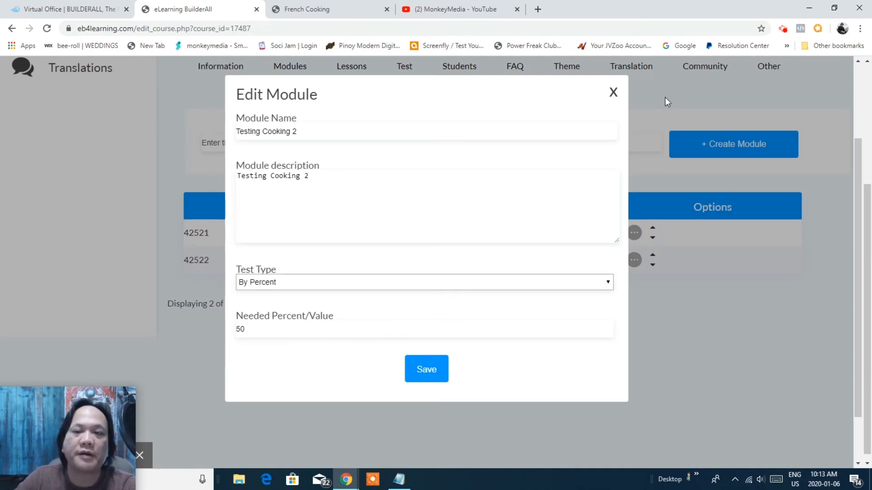
click(613, 93)
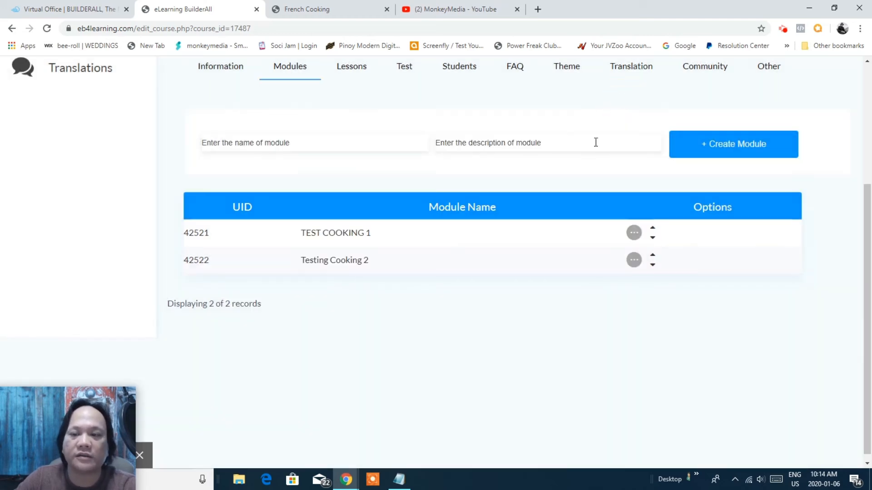
Step: Preview the French Cooking course from the course list, expand Testing Cooking 2 in its outline, and close the preview
drag(868, 202, 855, 201)
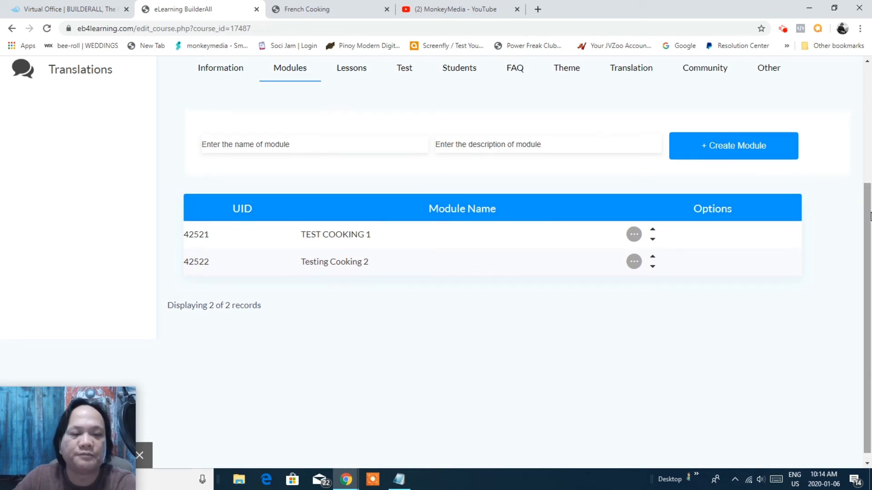
scroll(486, 268, up, 2)
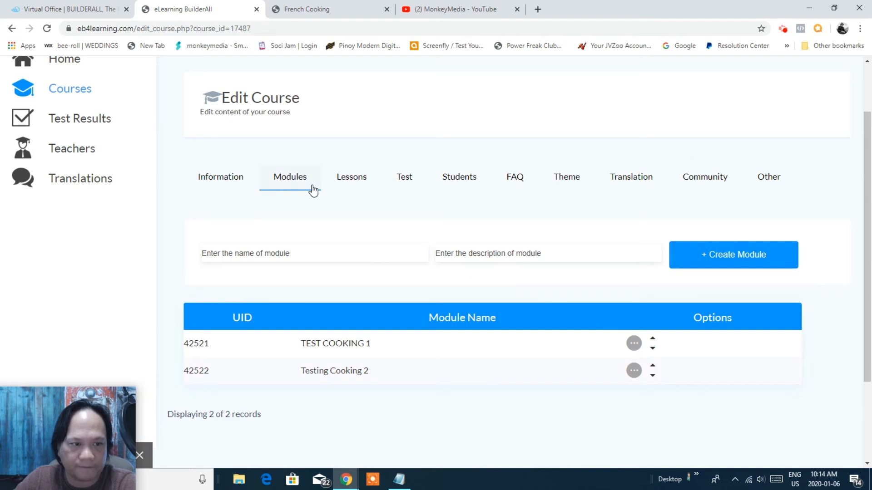
click(72, 95)
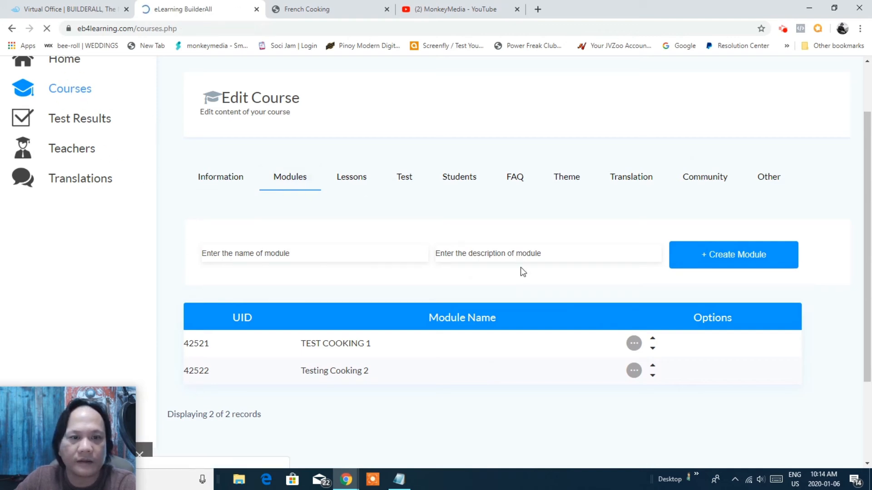
click(278, 404)
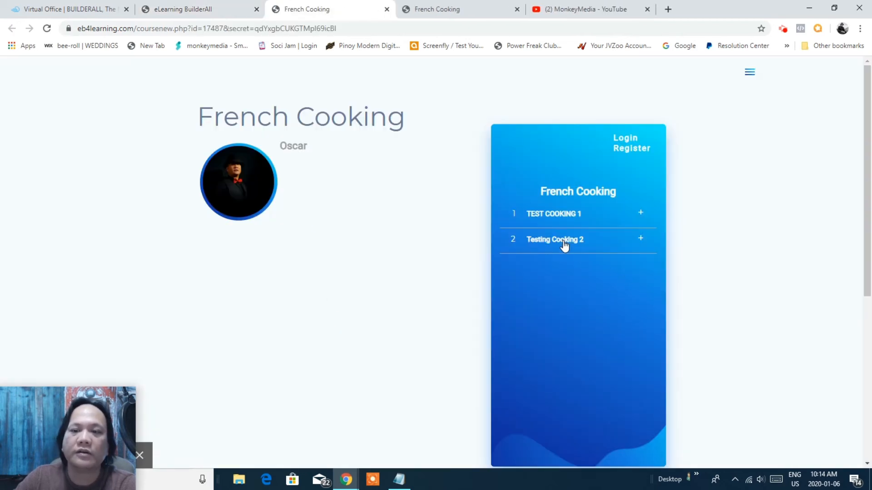
click(551, 245)
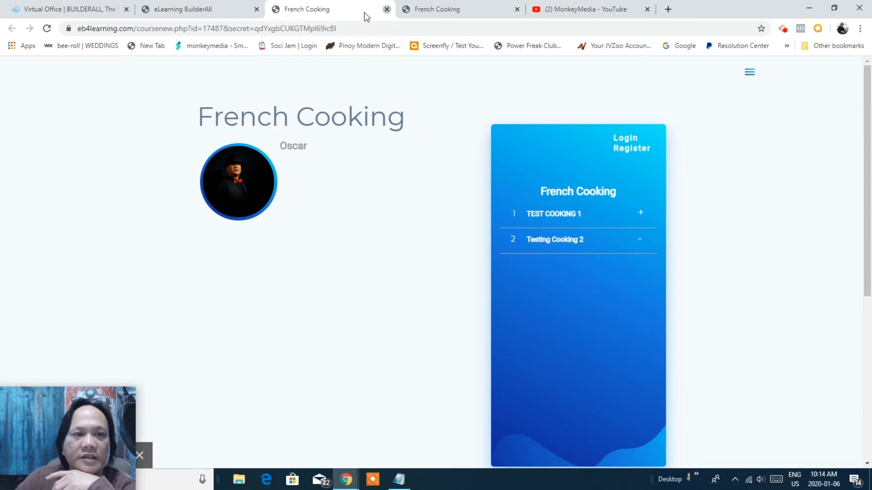
click(387, 10)
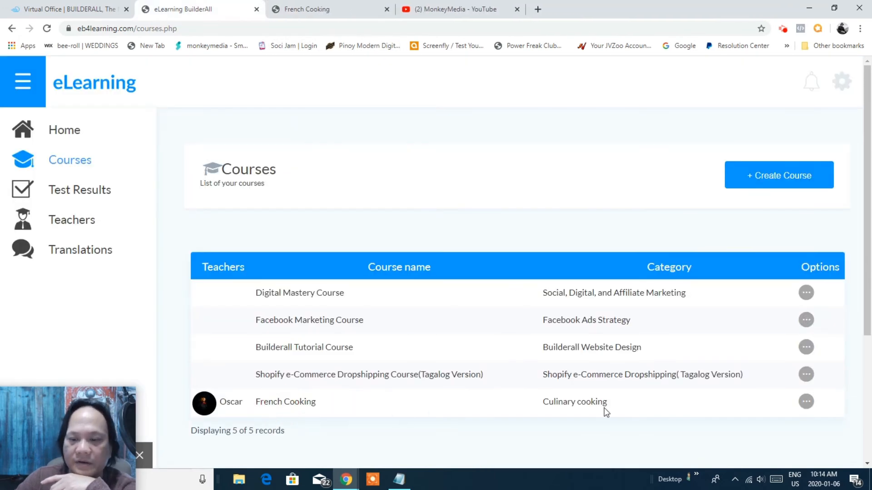
Step: Open the French Cooking course for editing and view the options of Cooking lesson introduction among its lessons
click(806, 401)
drag(865, 320, 869, 423)
click(765, 383)
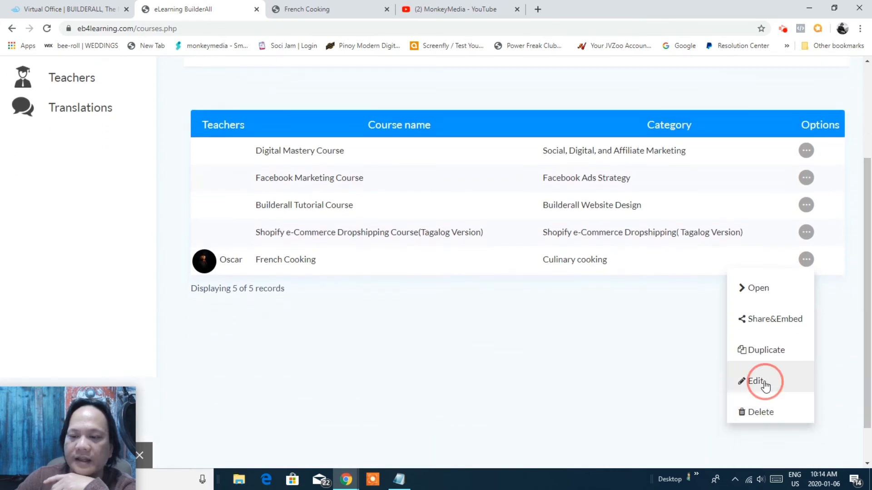
scroll(443, 343, down, 4)
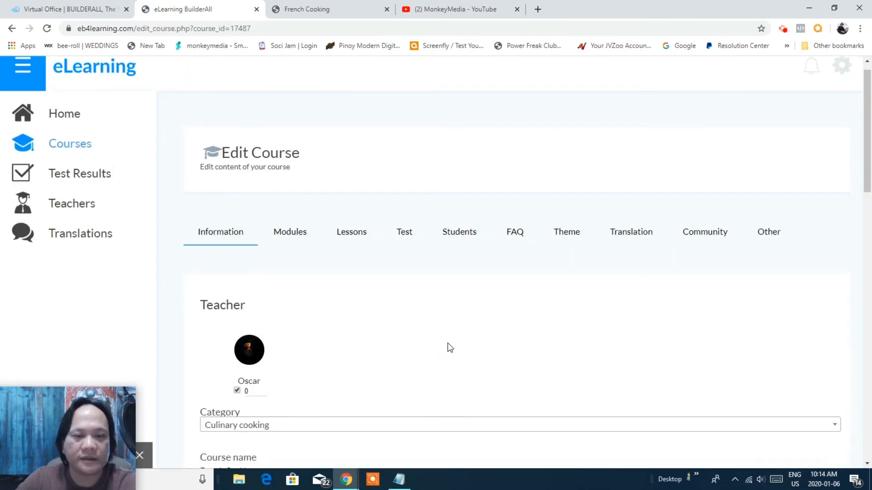
click(351, 86)
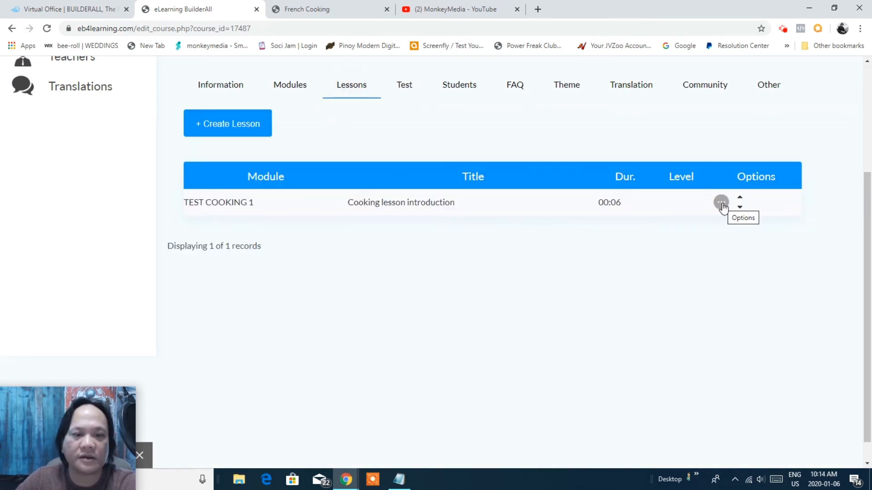
click(722, 205)
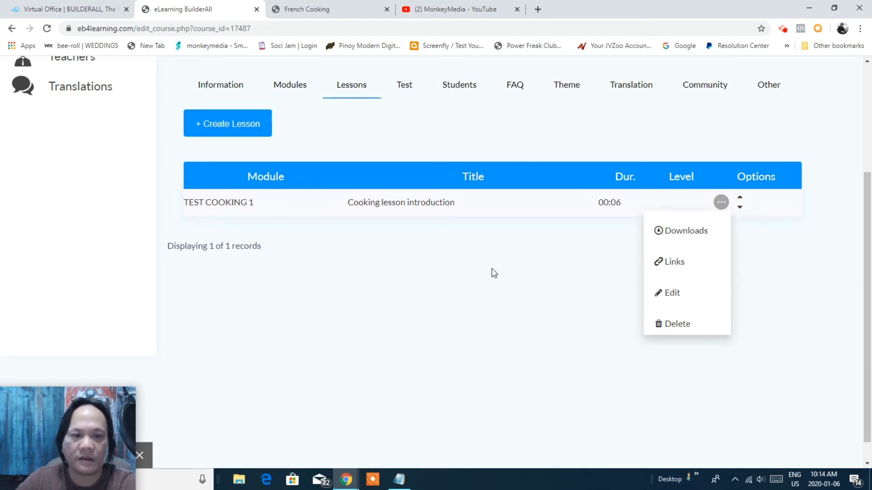
Step: Review the Testing Cooking 2 module's name, description, test type and needed percent once more without changing them
click(295, 97)
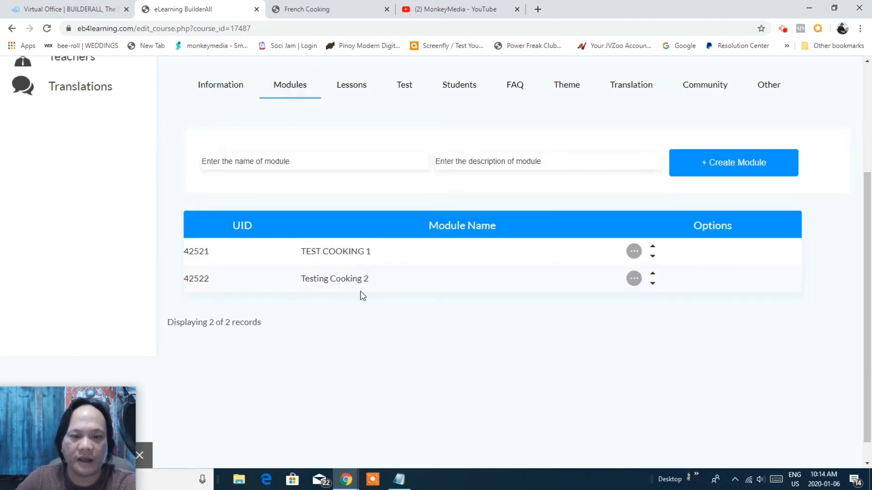
click(634, 278)
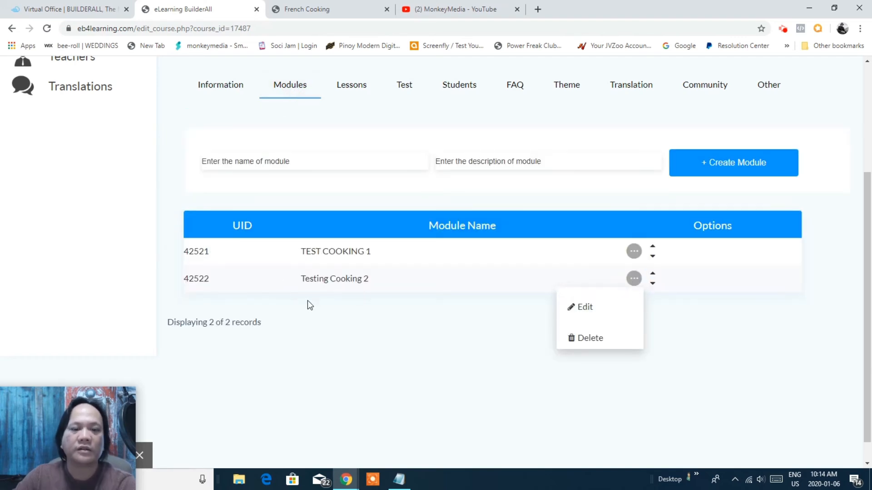
click(590, 309)
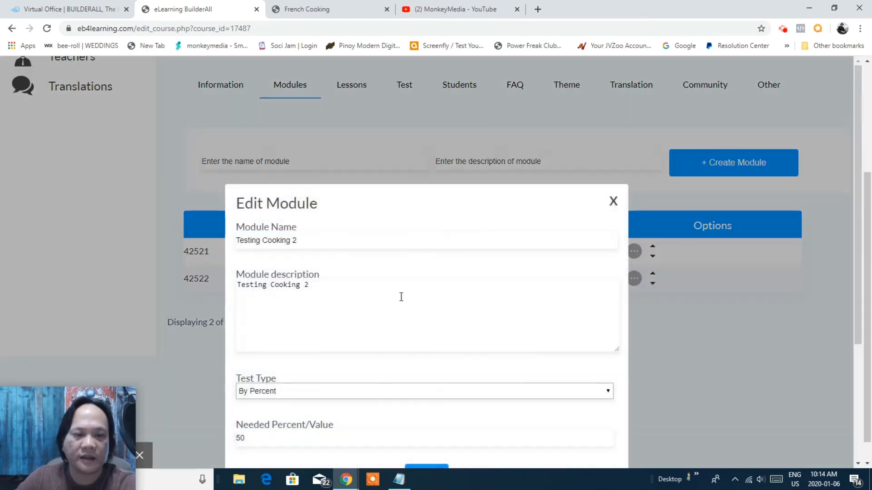
scroll(443, 305, down, 3)
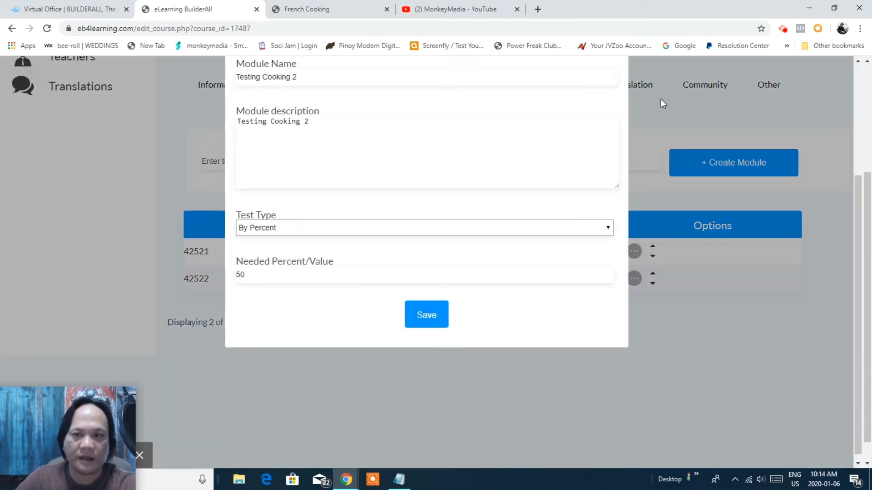
scroll(617, 143, up, 3)
click(614, 200)
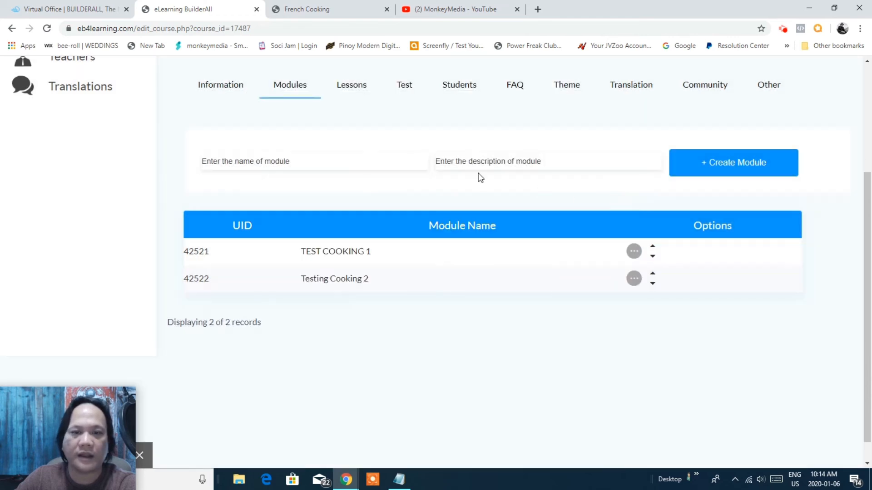
Step: Start a new lesson in the French Cooking course, assign it to the Testing Cooking 2 module and title it COOKING 2
click(356, 87)
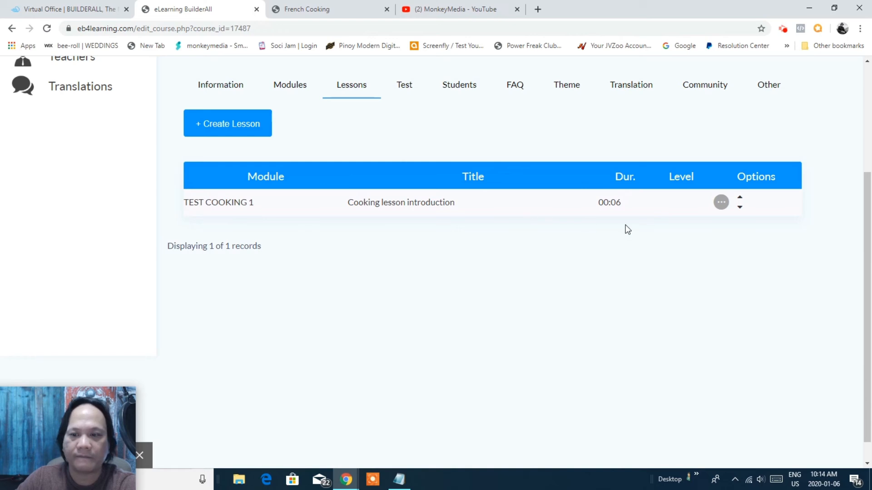
click(242, 134)
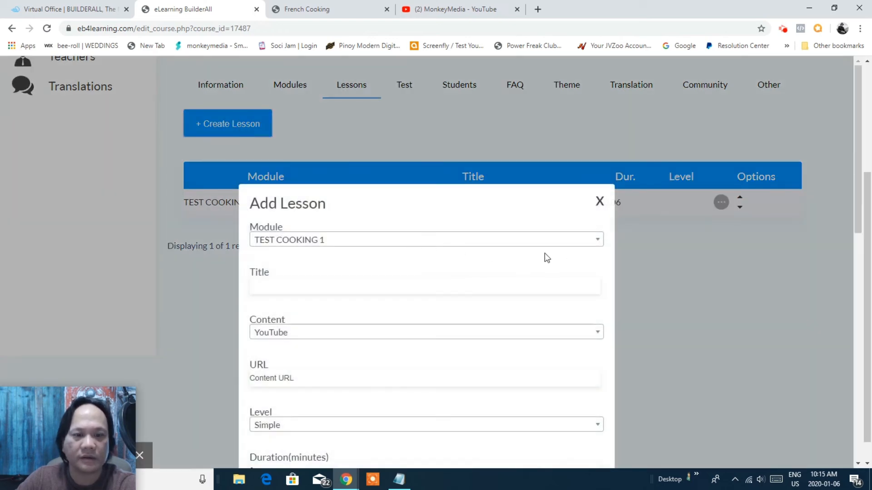
click(594, 239)
click(374, 271)
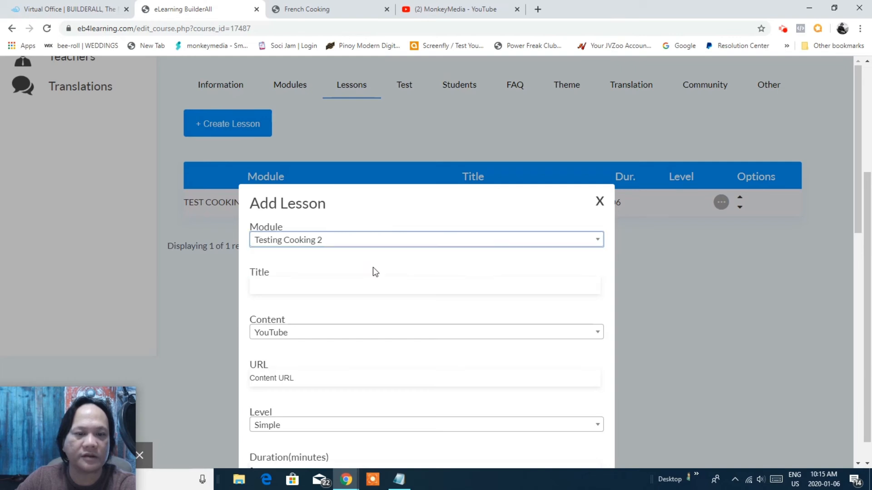
scroll(374, 271, down, 4)
click(340, 120)
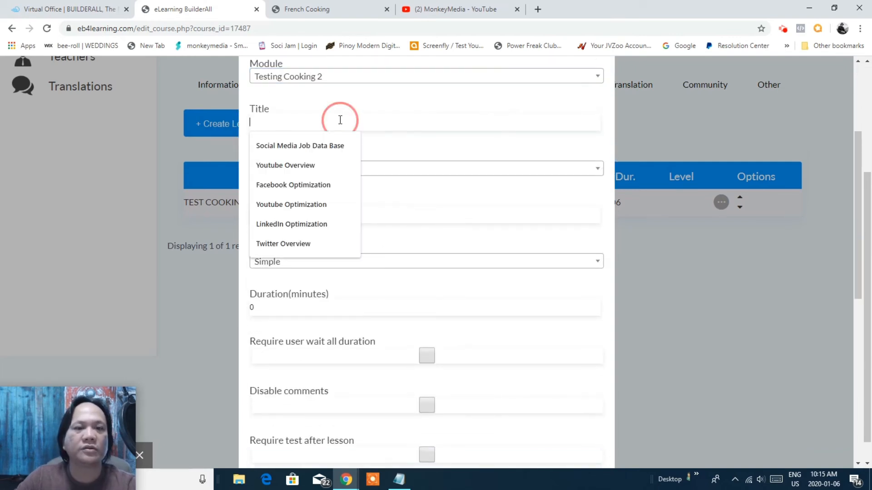
text(COOKING 2)
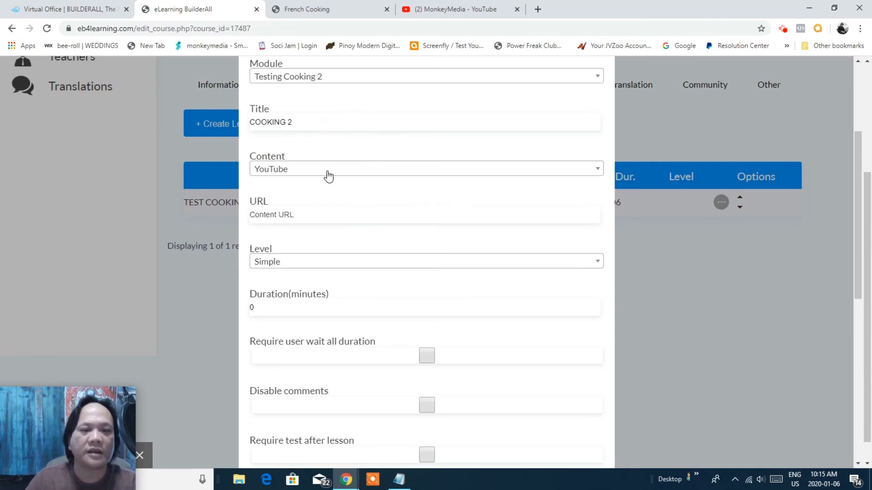
Step: Switch to YouTube, open the channel video How to Create Look A like Audience Part 1, pause it and copy its share link
click(321, 221)
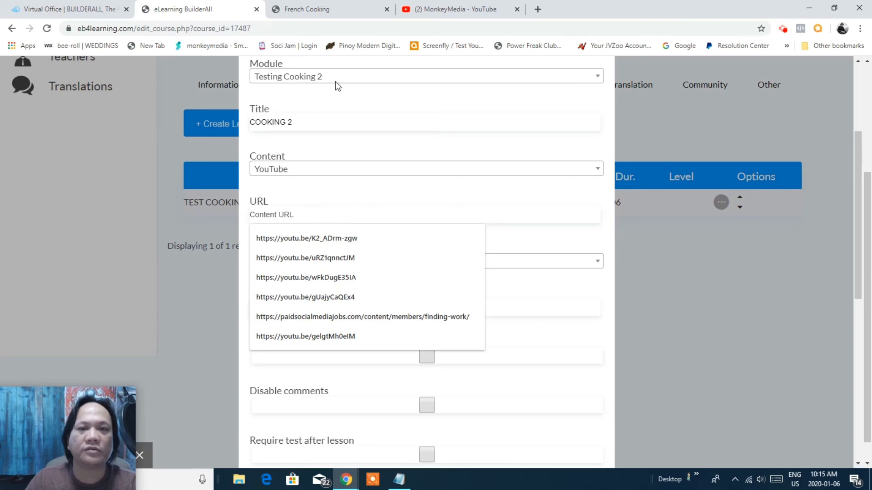
click(432, 13)
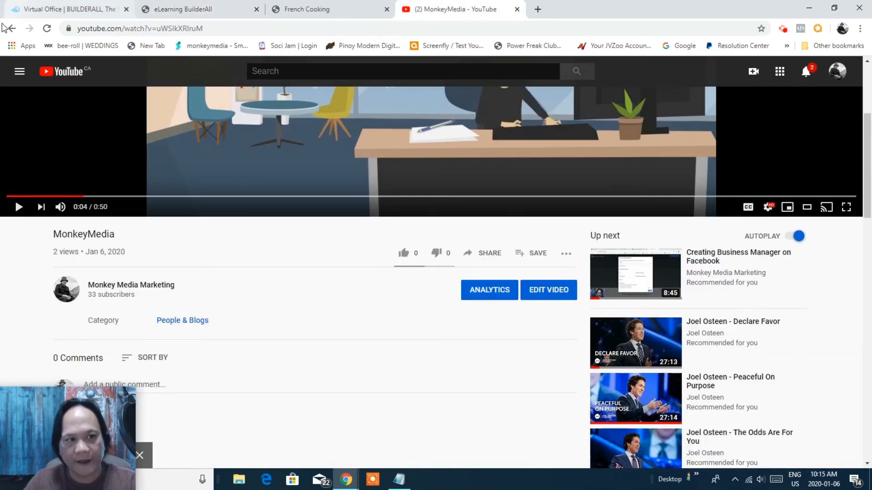
click(13, 29)
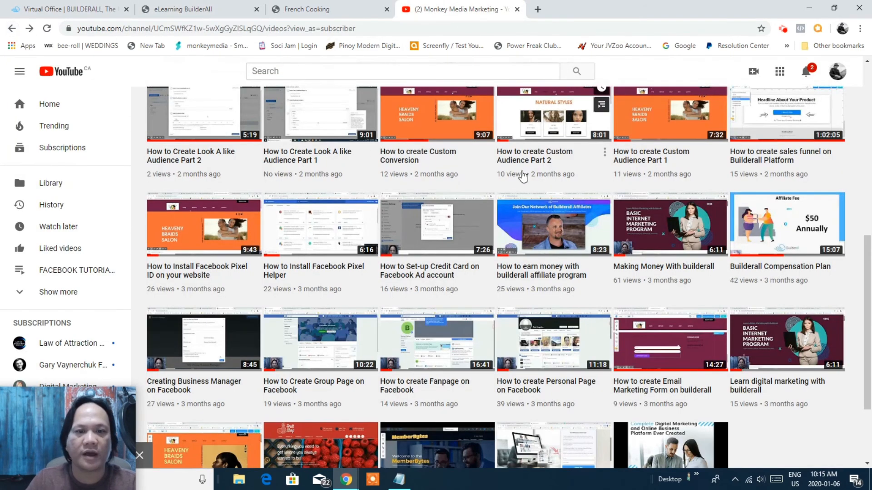
scroll(500, 190, up, 3)
click(300, 222)
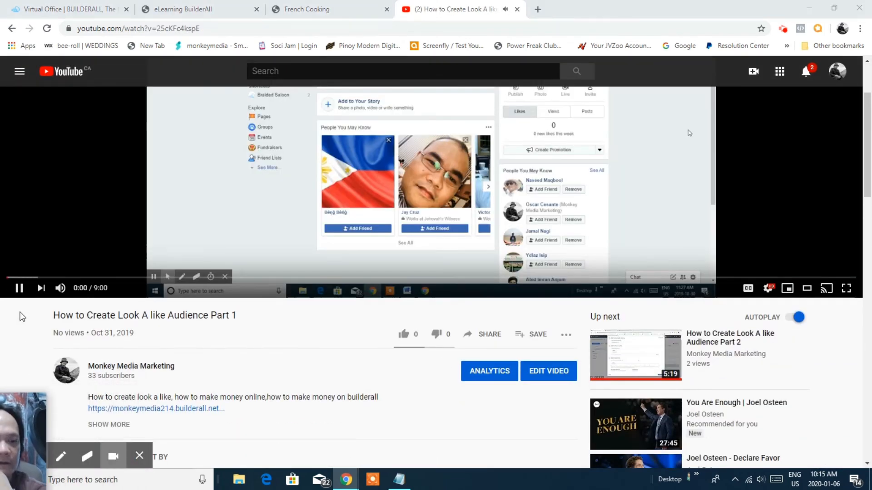
click(20, 288)
click(487, 334)
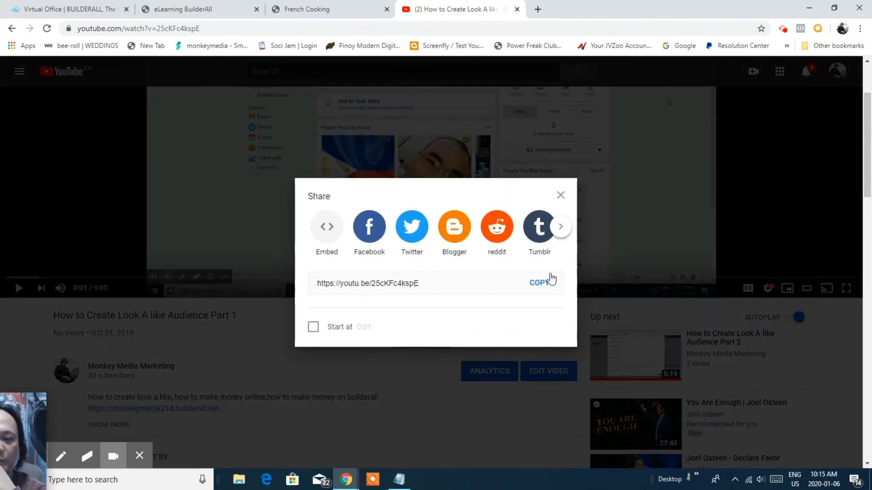
click(549, 282)
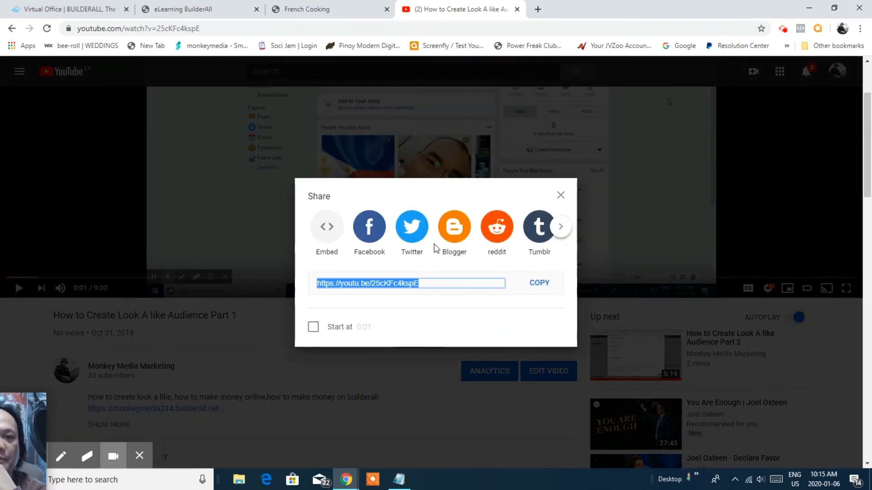
click(191, 10)
click(346, 206)
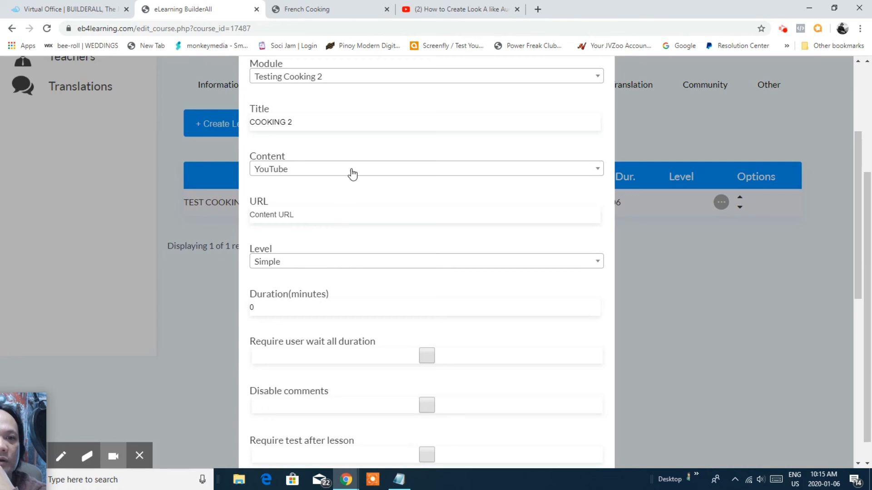
click(304, 217)
right_click(304, 217)
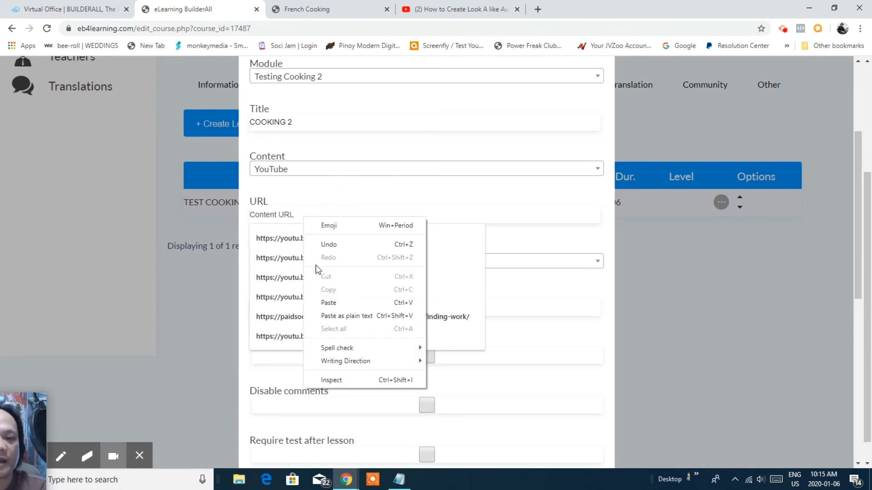
click(332, 303)
click(386, 236)
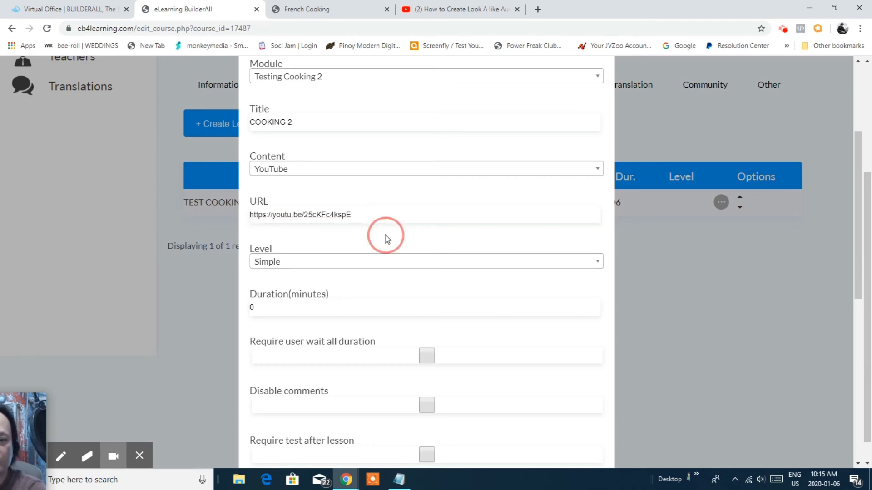
Step: Set the lesson's duration to 457 minutes and require a test after the lesson
scroll(432, 273, down, 2)
click(344, 197)
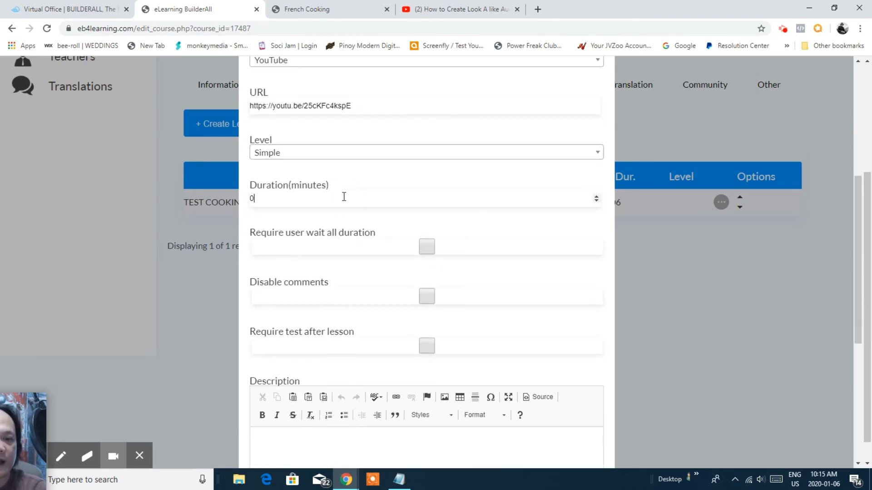
text(457)
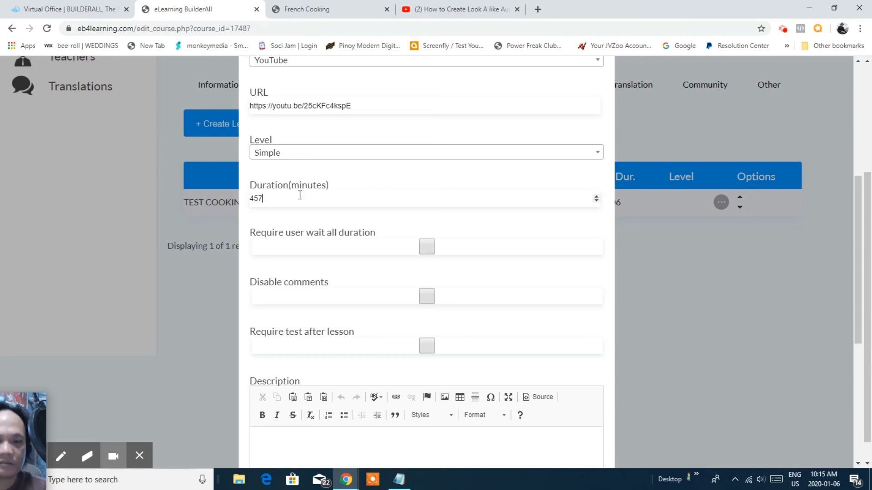
scroll(510, 233, down, 2)
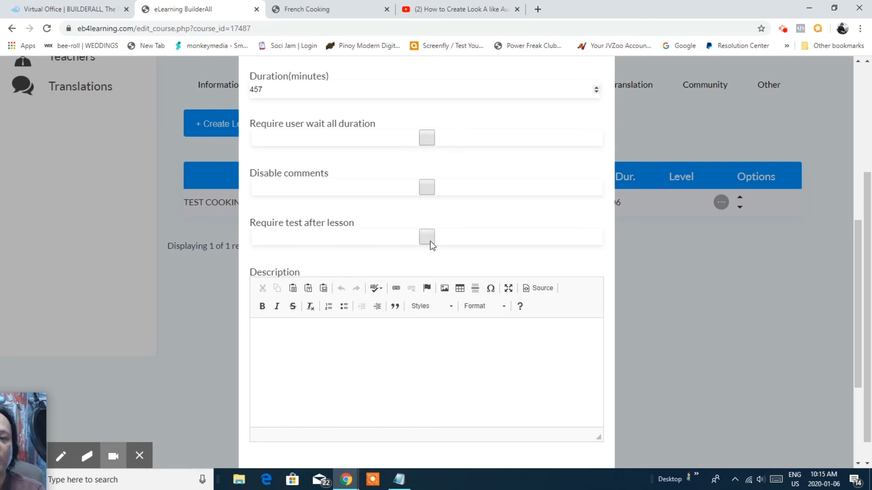
scroll(437, 225, up, 4)
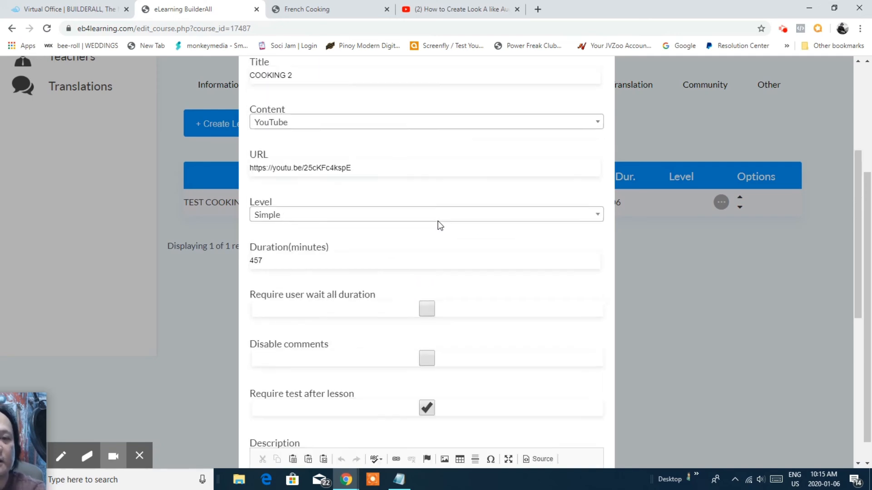
Step: Enter ESTTTT as the lesson description and save the new lesson
scroll(437, 226, down, 7)
click(382, 178)
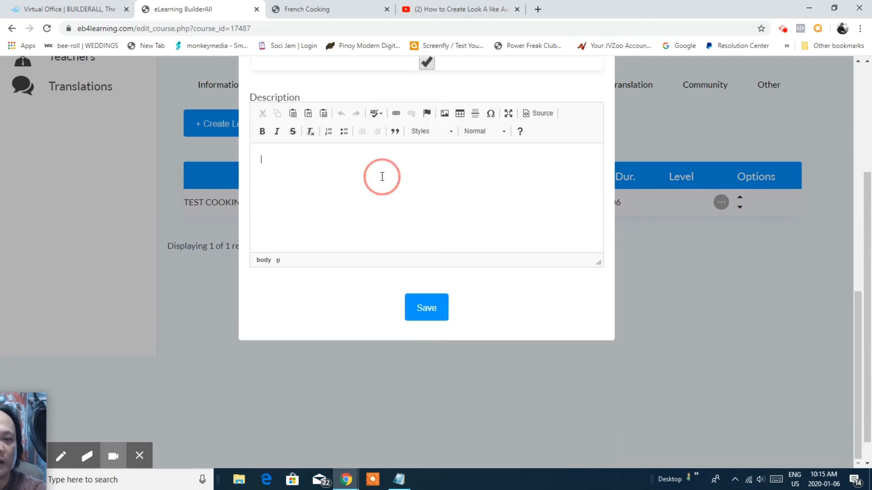
right_click(381, 178)
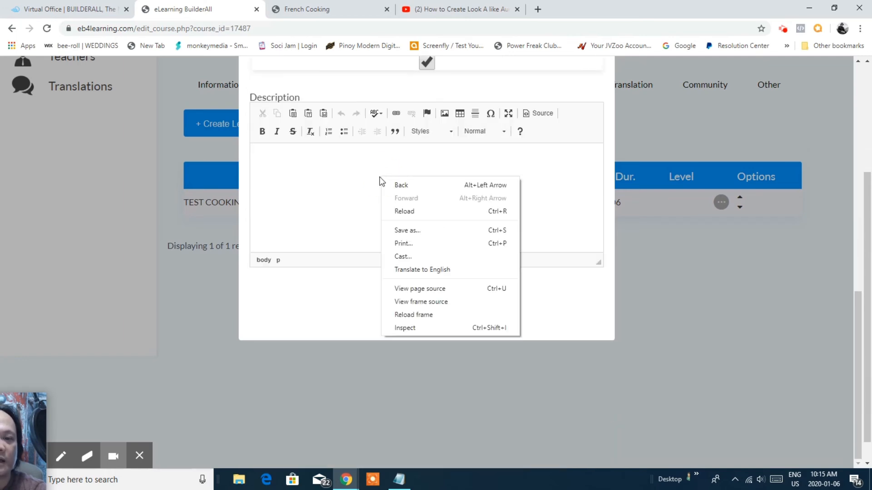
click(323, 177)
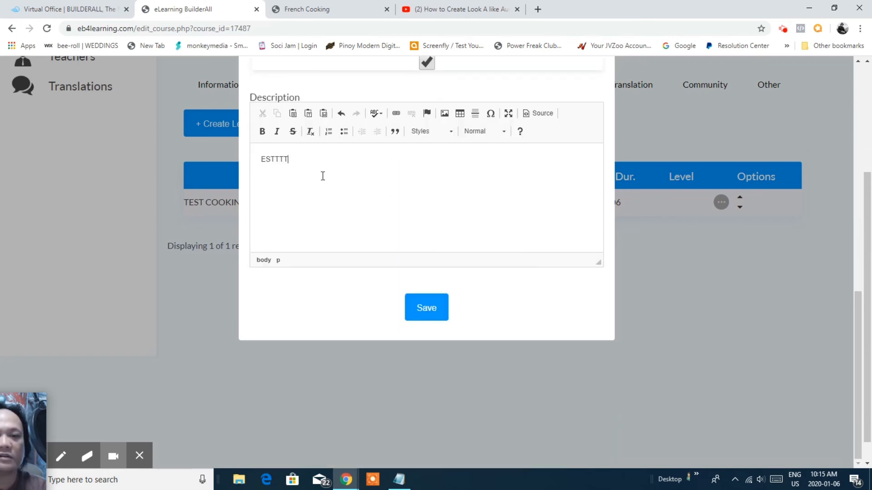
click(420, 313)
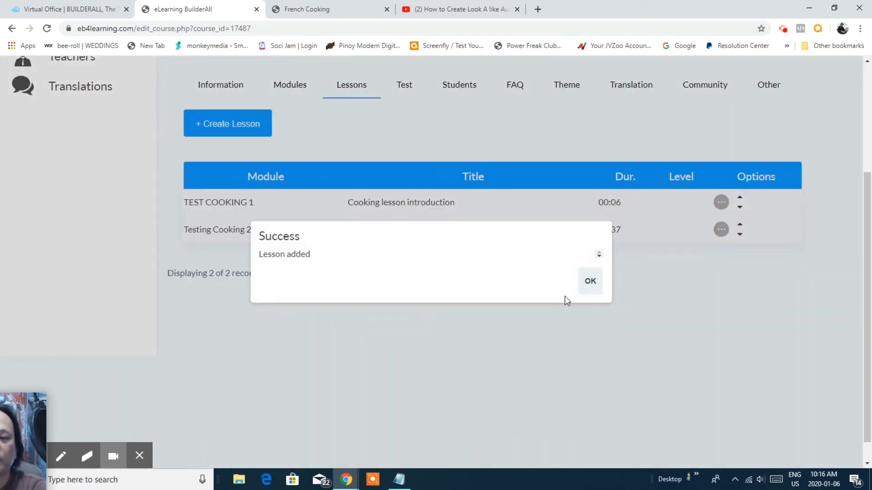
click(592, 284)
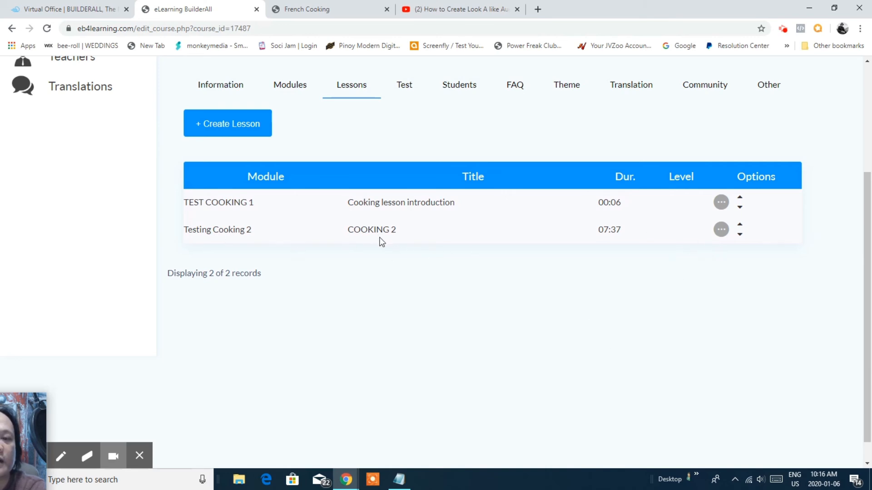
Step: Preview the French Cooking course from the course list and expand Testing Cooking 2 in its outline
scroll(378, 241, up, 1)
scroll(380, 253, up, 4)
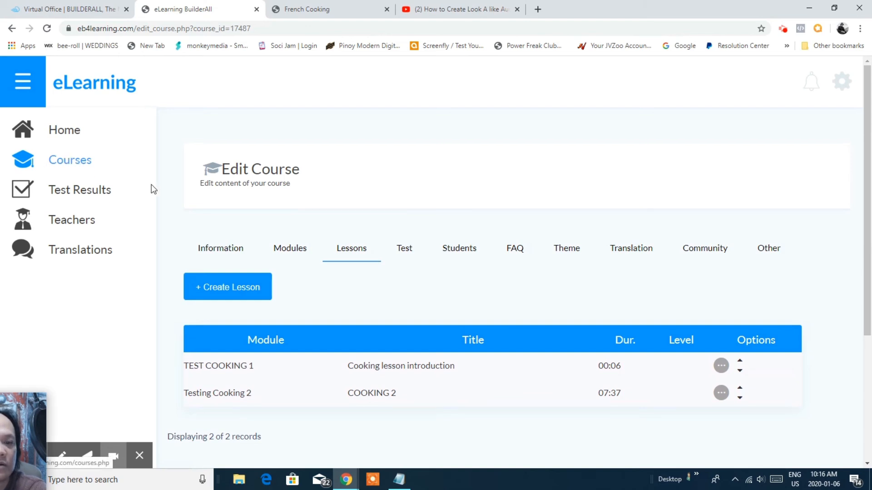
click(84, 163)
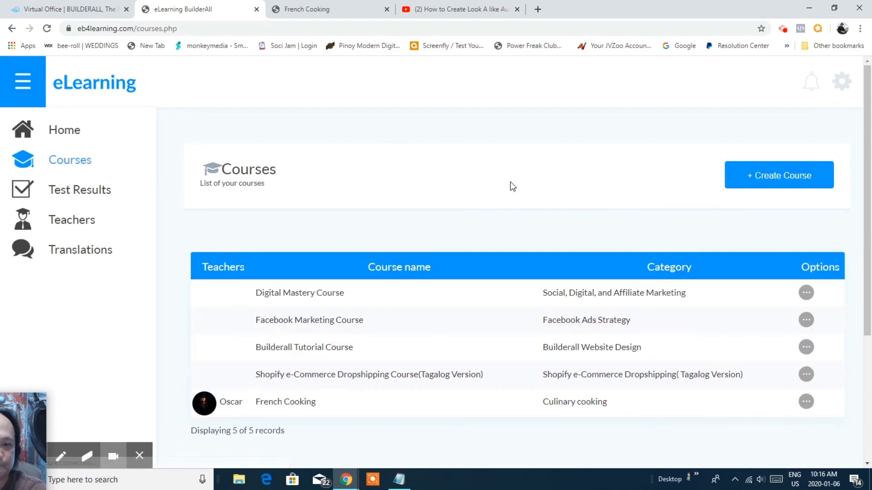
click(286, 402)
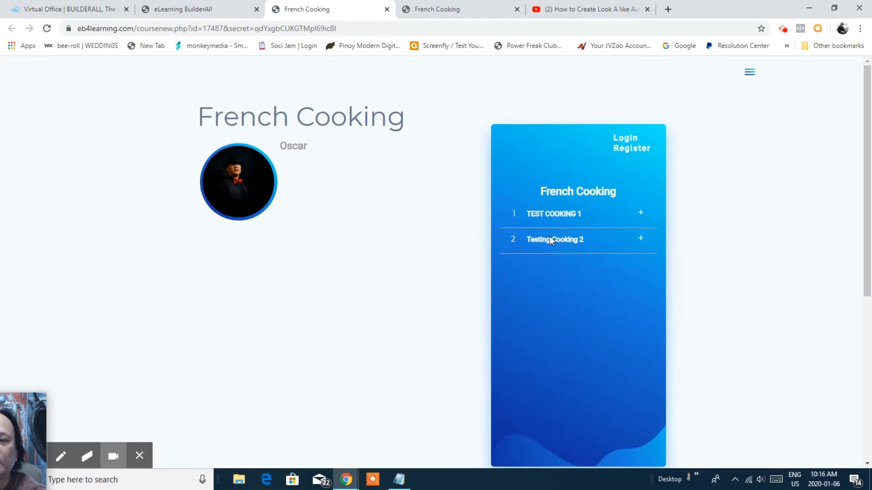
click(547, 244)
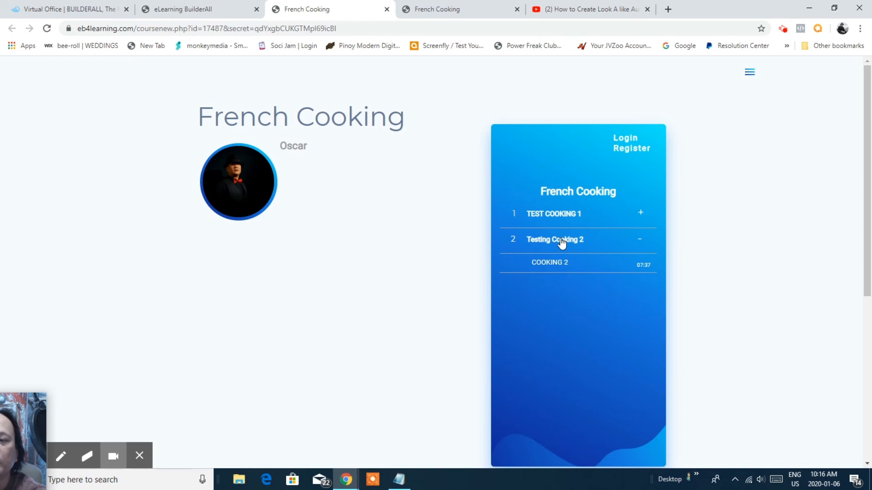
Step: Open the COOKING 2 lesson in the course preview and briefly play its embedded video
click(554, 266)
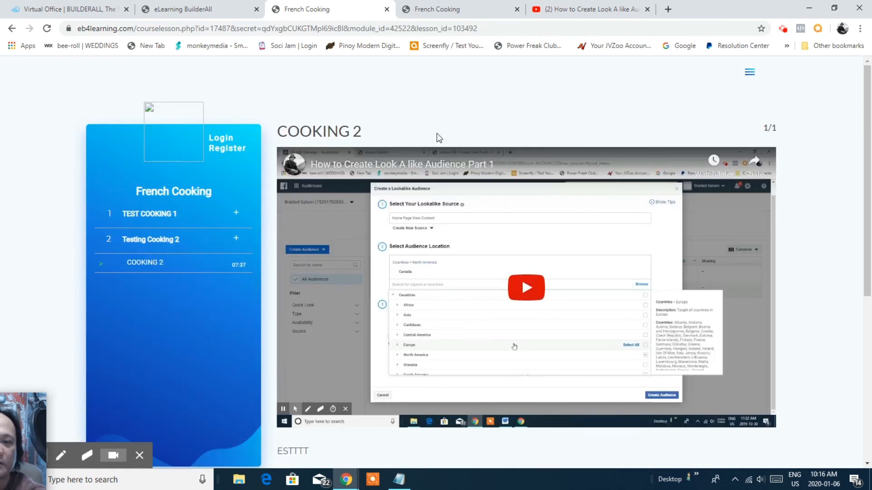
click(530, 287)
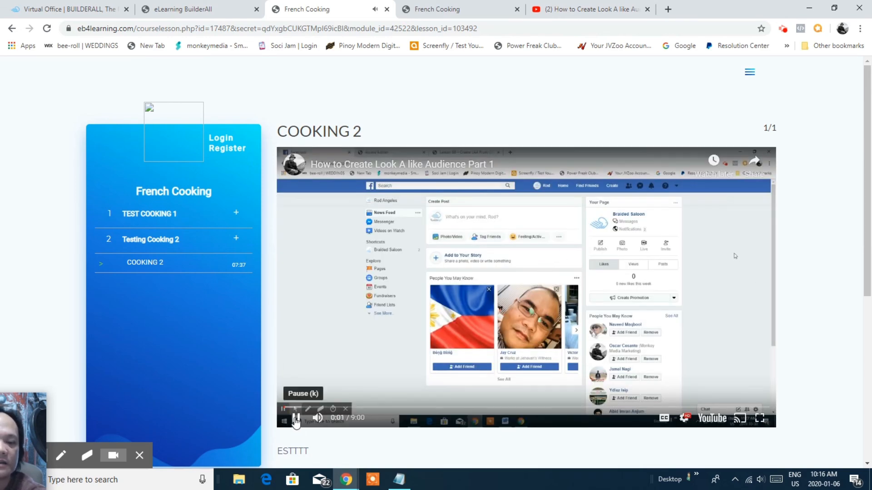
click(302, 415)
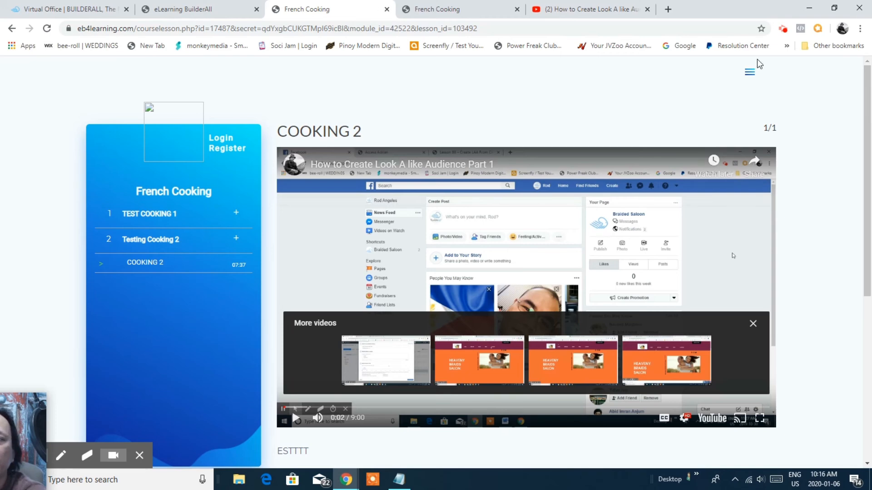
Step: Go from the lesson to the preview's home page, and return to the eLearning course list
click(750, 74)
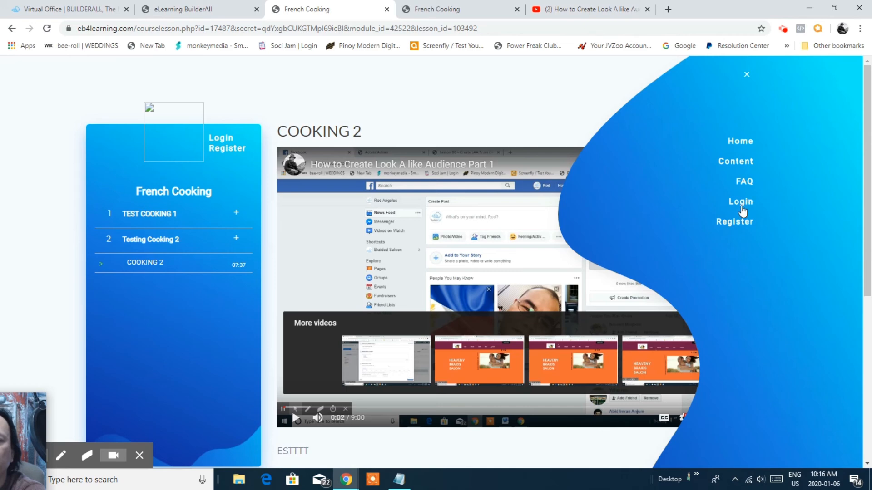
click(739, 141)
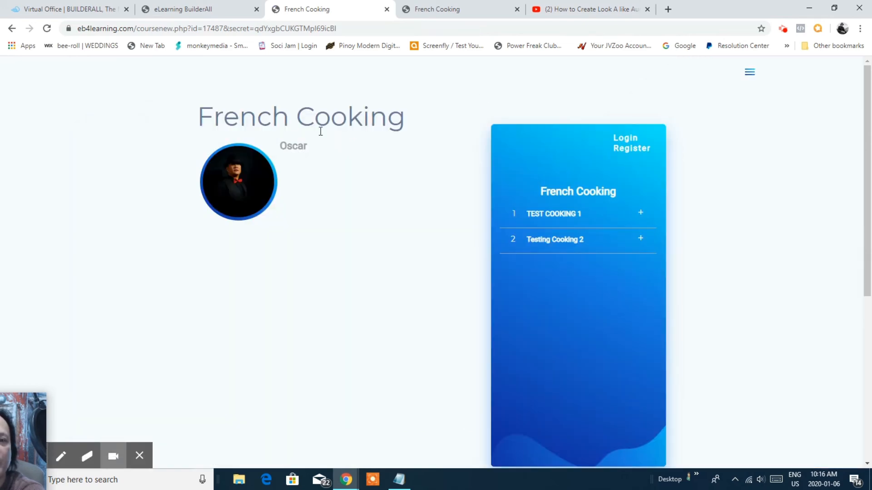
click(867, 177)
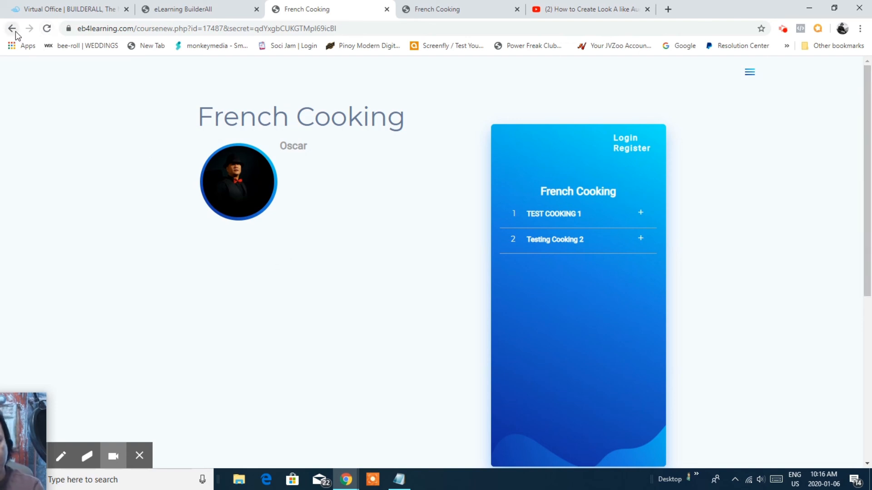
click(180, 9)
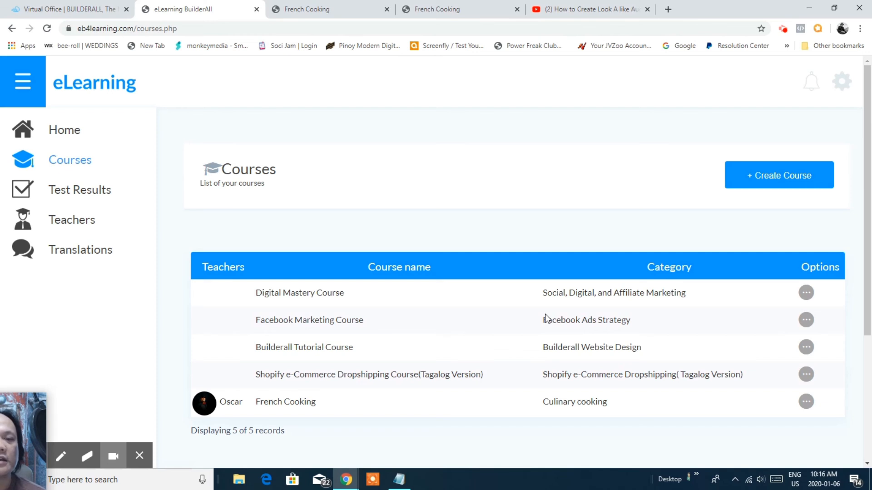
scroll(744, 309, down, 3)
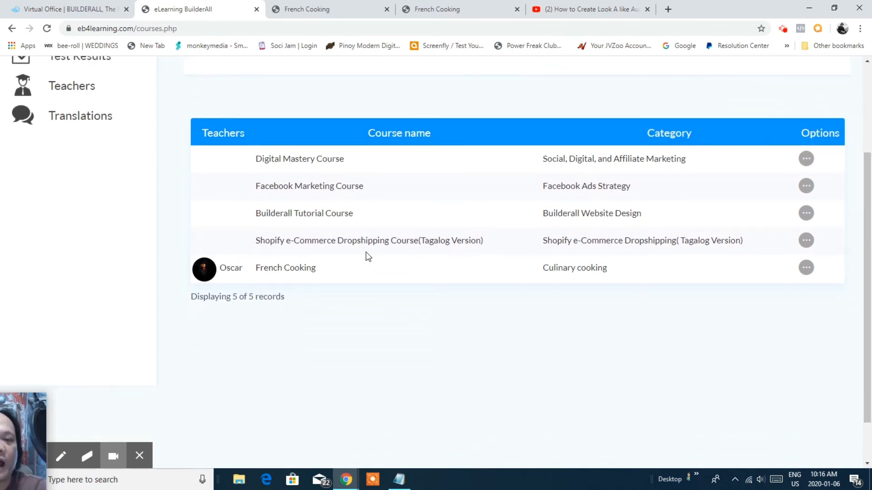
Step: Preview the Facebook Marketing Course from the course list and look through the lessons under Facebook Ads Strategy and Marketing
scroll(359, 311, up, 3)
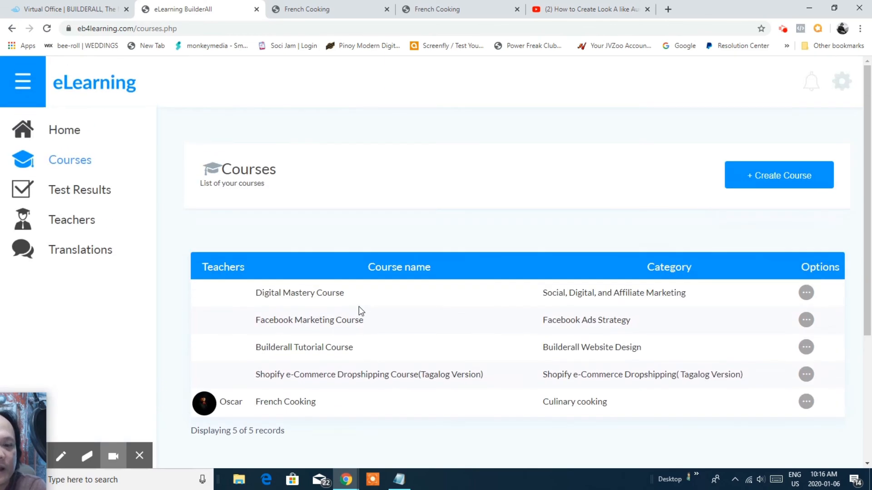
click(293, 319)
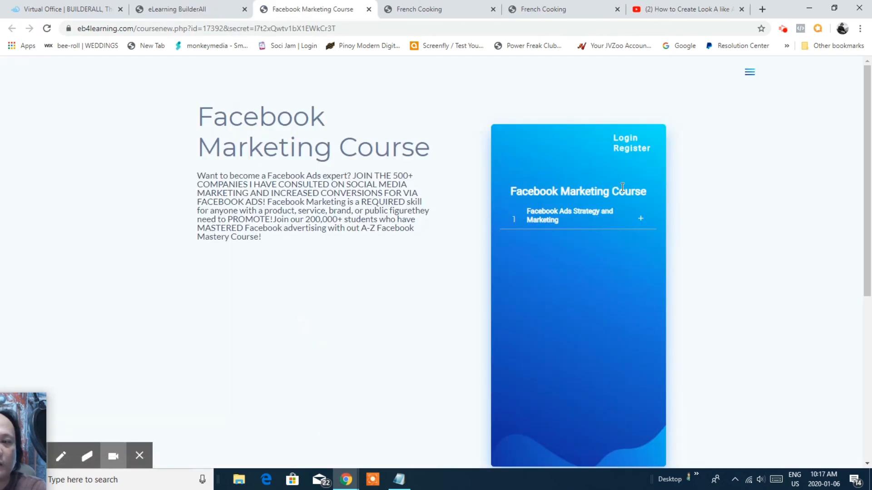
click(562, 227)
scroll(677, 212, down, 5)
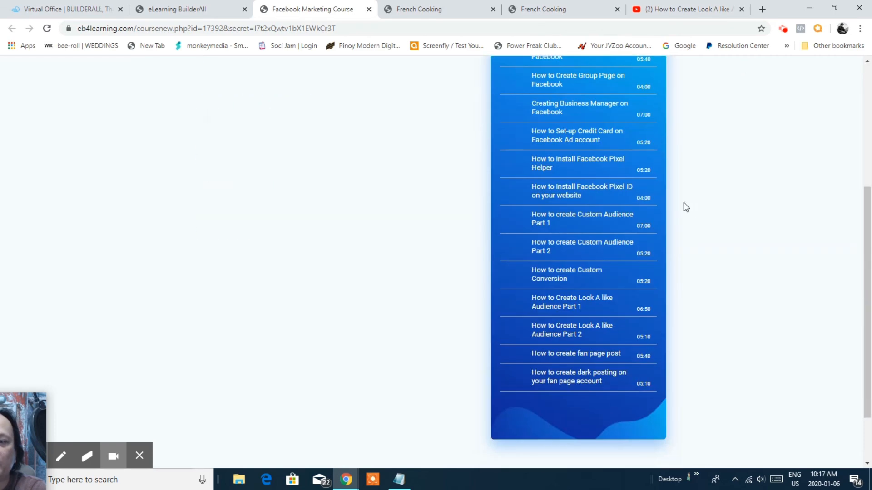
scroll(631, 163, up, 5)
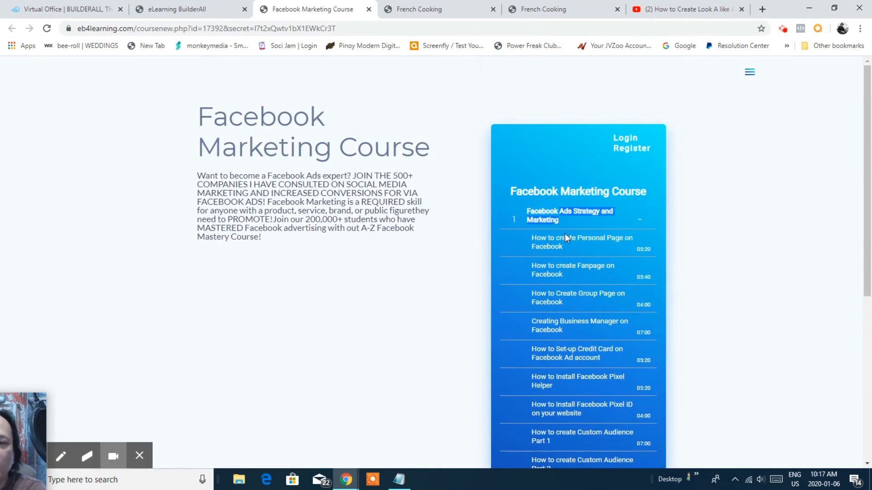
scroll(572, 227, down, 3)
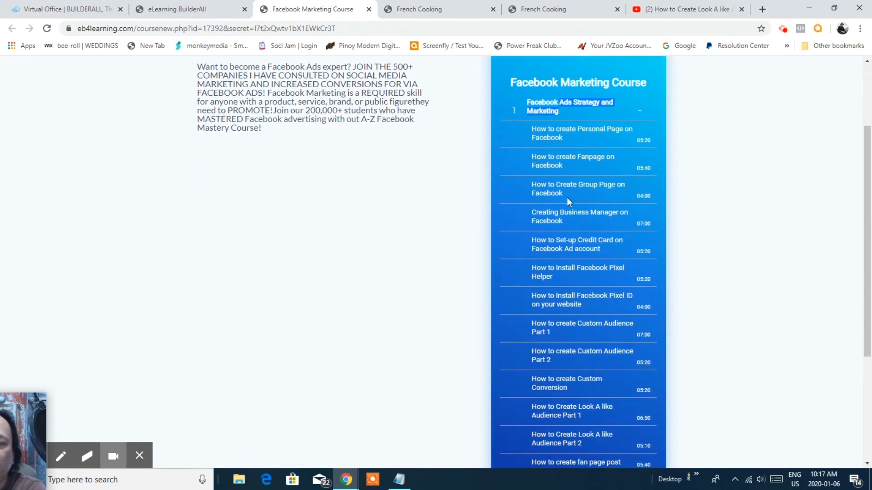
scroll(561, 255, down, 3)
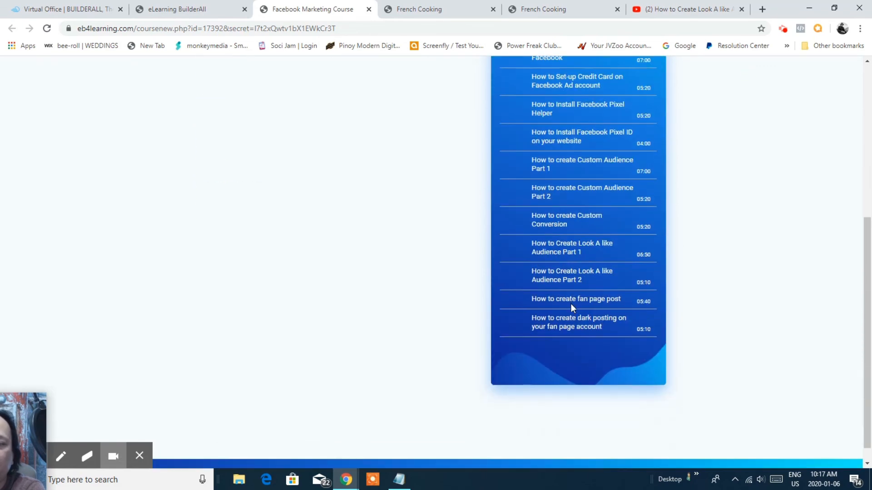
Step: Open the lesson How to Install Facebook Pixel ID on your website, followed by How to create Custom Audience Part 2
click(565, 143)
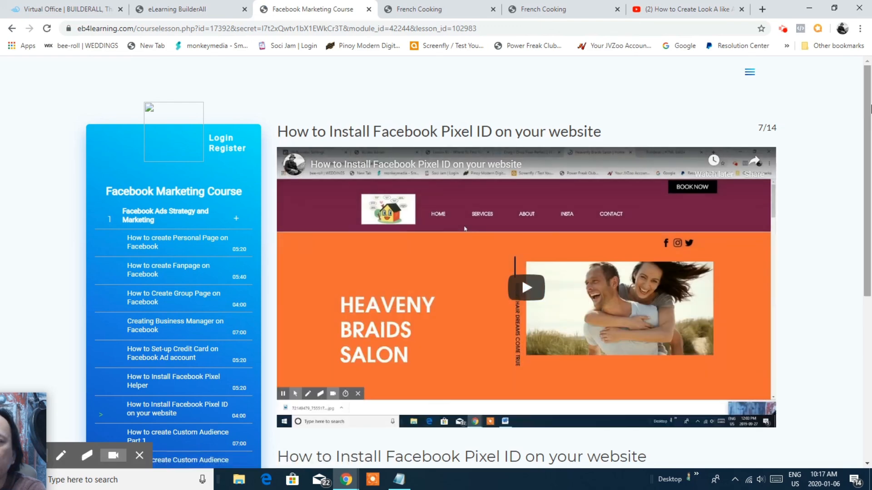
scroll(98, 210, down, 4)
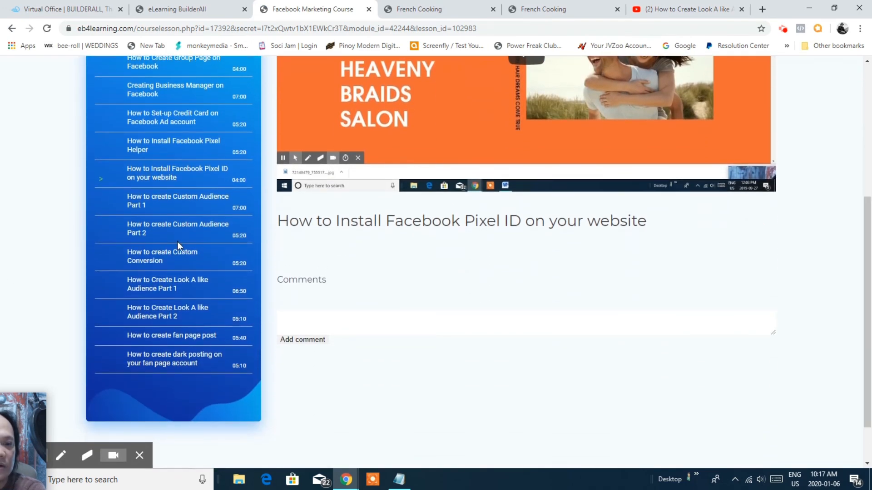
click(180, 230)
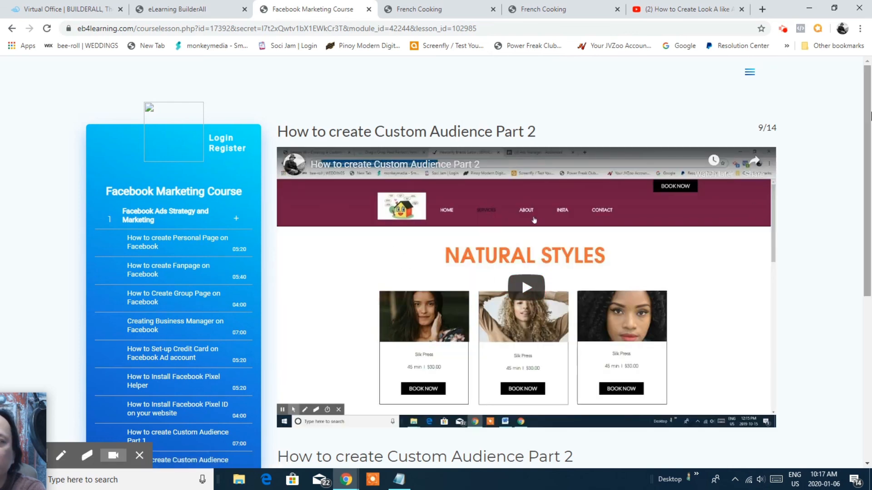
mouse_move(870, 113)
mouse_down()
mouse_move(870, 138)
mouse_move(869, 111)
mouse_up()
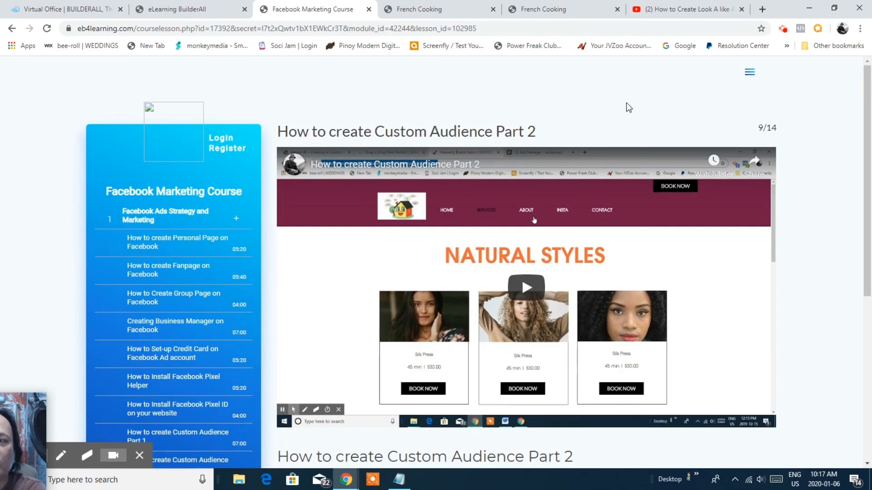
Step: Return to the Facebook Marketing Course home page and close its preview
click(748, 75)
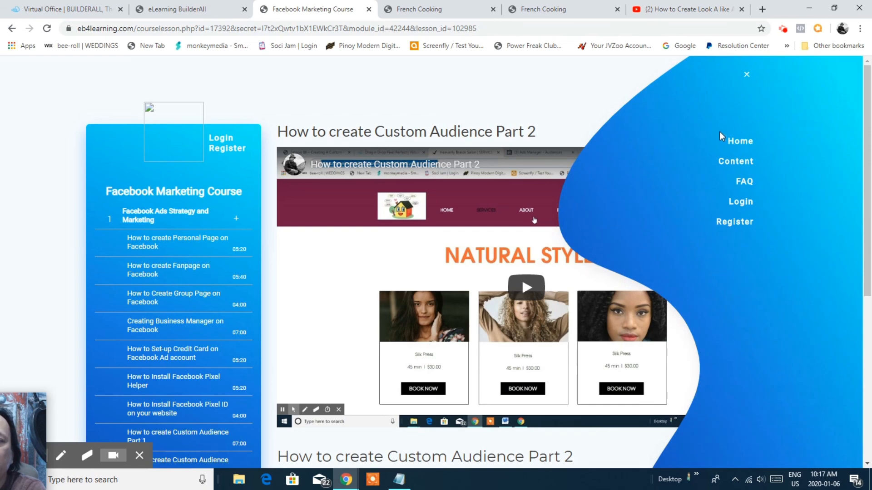
click(737, 142)
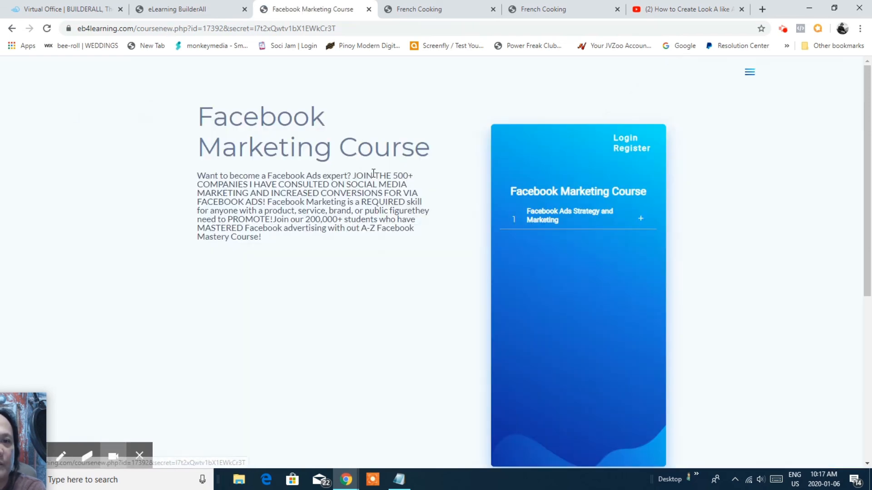
click(368, 9)
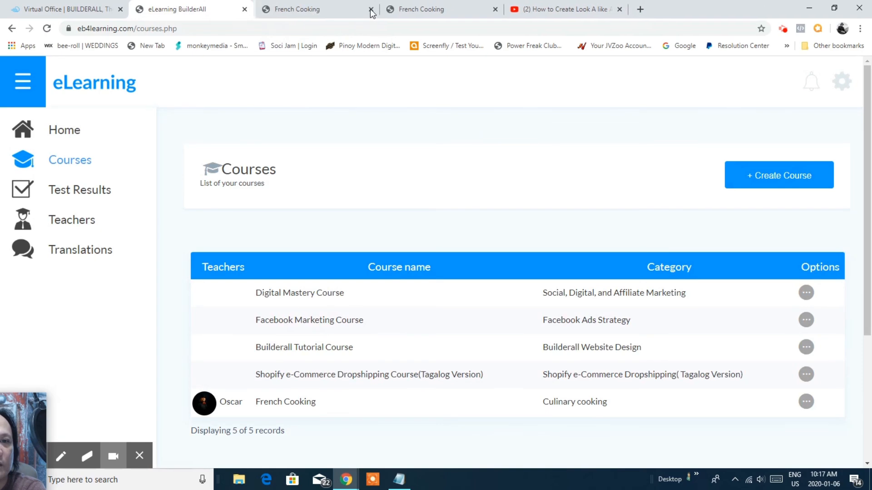
Step: Preview the Digital Mastery Course from the course list and open its Final Test
click(318, 294)
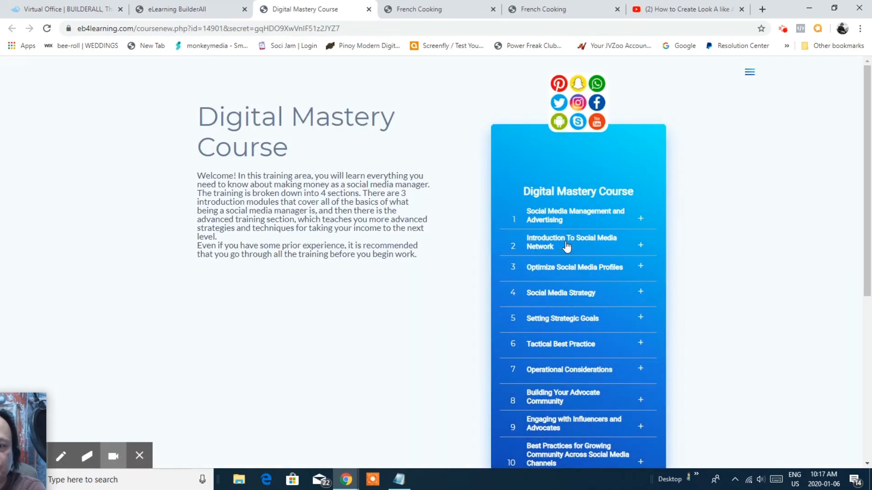
scroll(563, 245, down, 6)
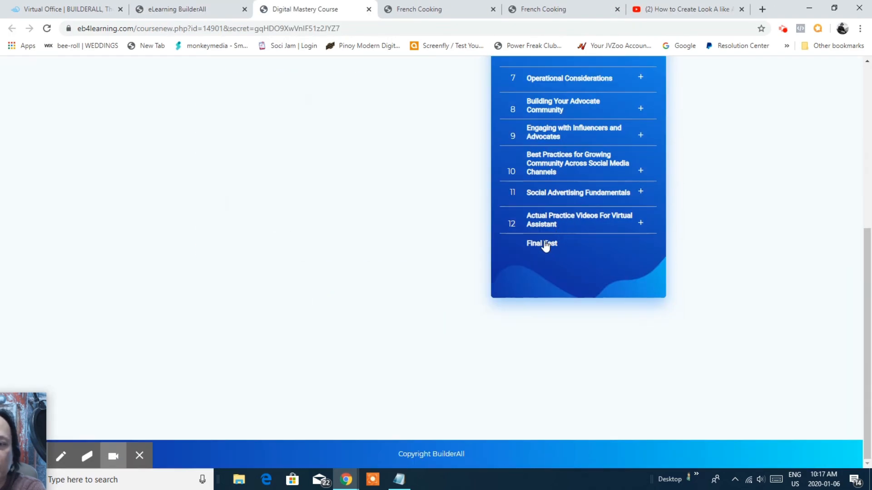
click(542, 243)
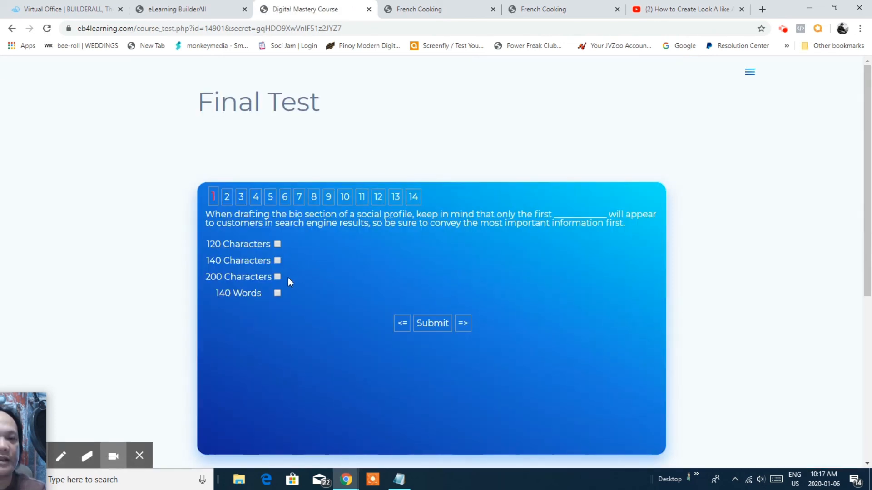
Step: Choose 120 Characters for the first Final Test question, start submitting but cancel the confirmation, and return to the eLearning course list
click(278, 244)
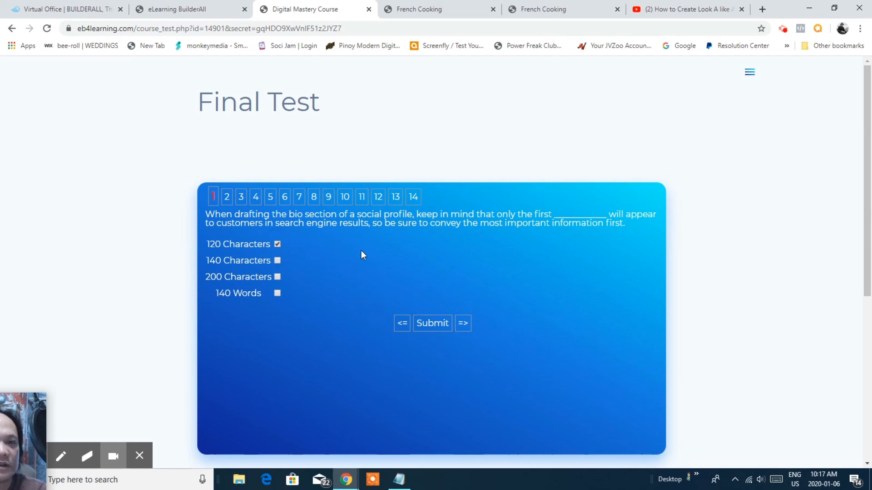
click(439, 324)
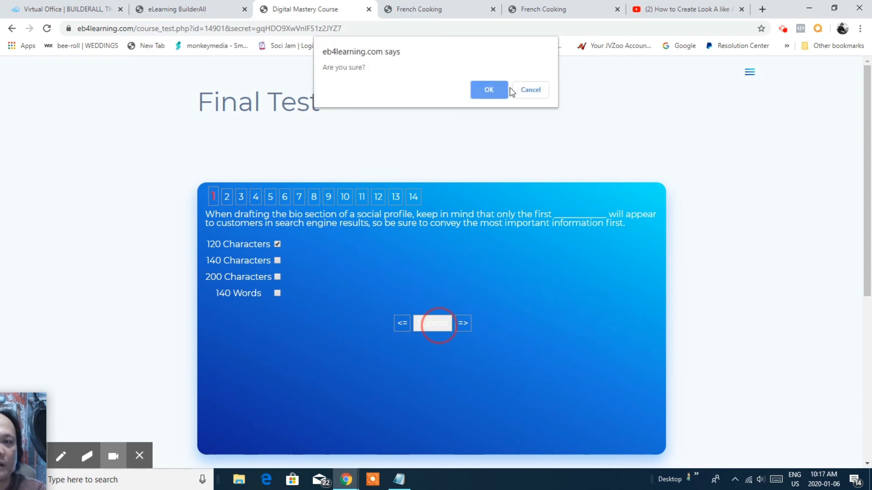
click(541, 94)
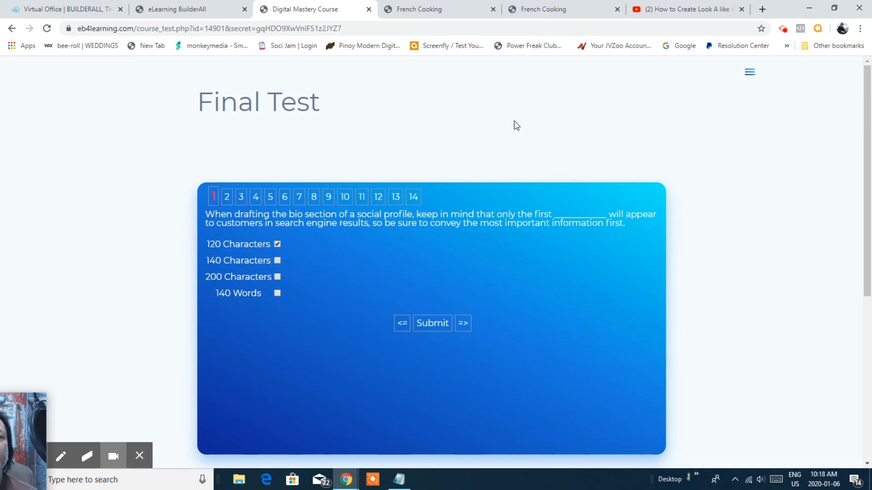
click(200, 11)
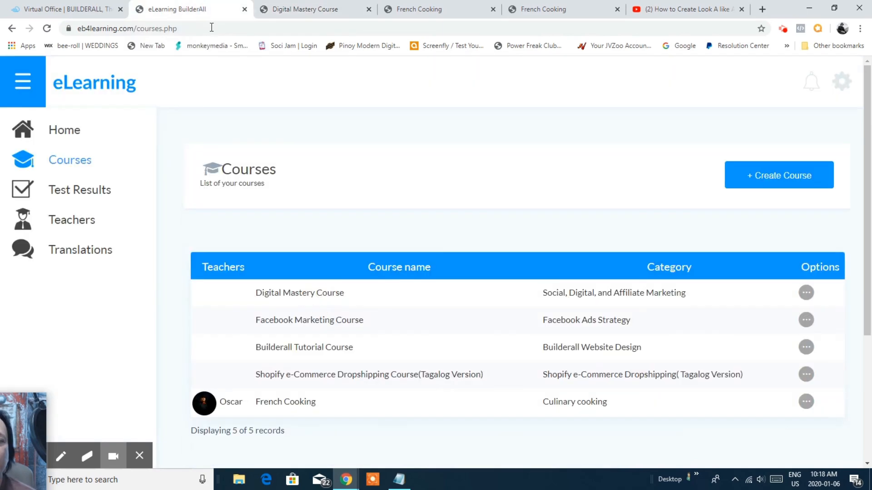